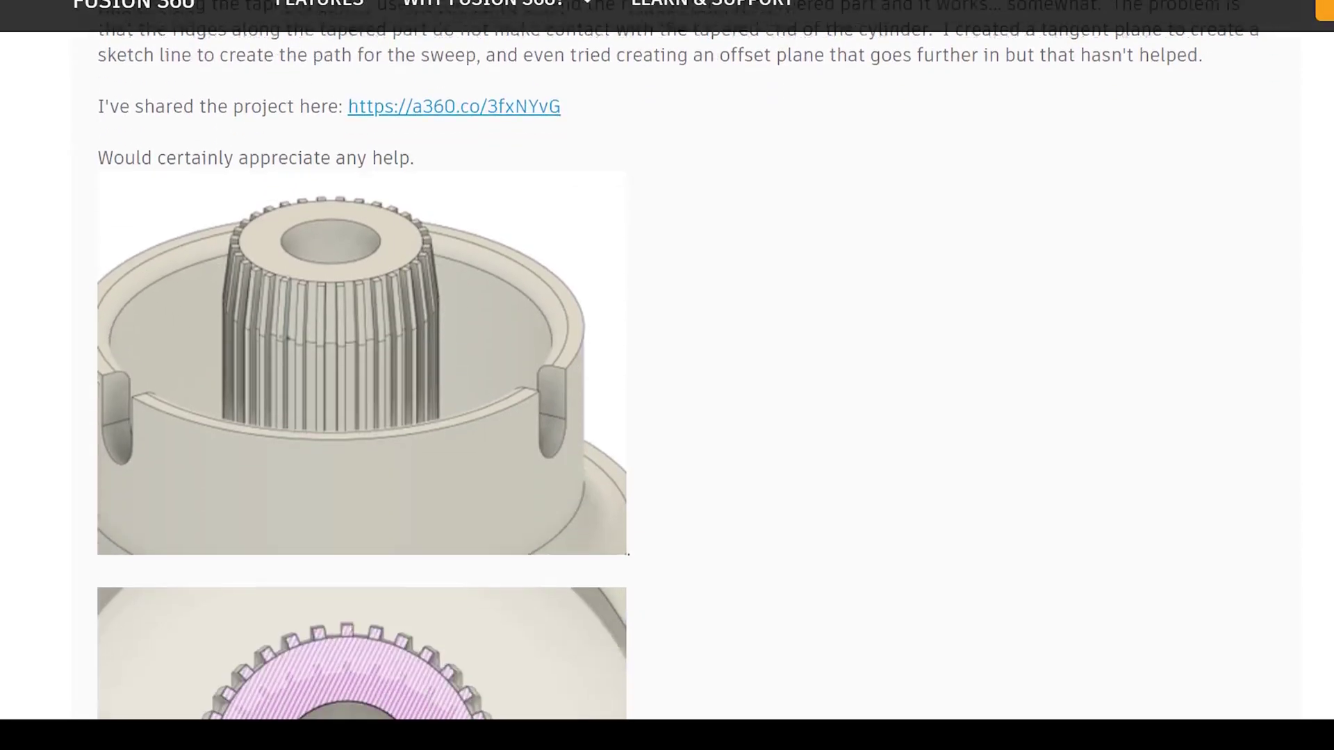
- Scroll down the forum post to the gear images and the attached .f3d design file
{"action": "scroll", "coordinate": [667, 376], "scroll_direction": "down", "scroll_amount": 20}
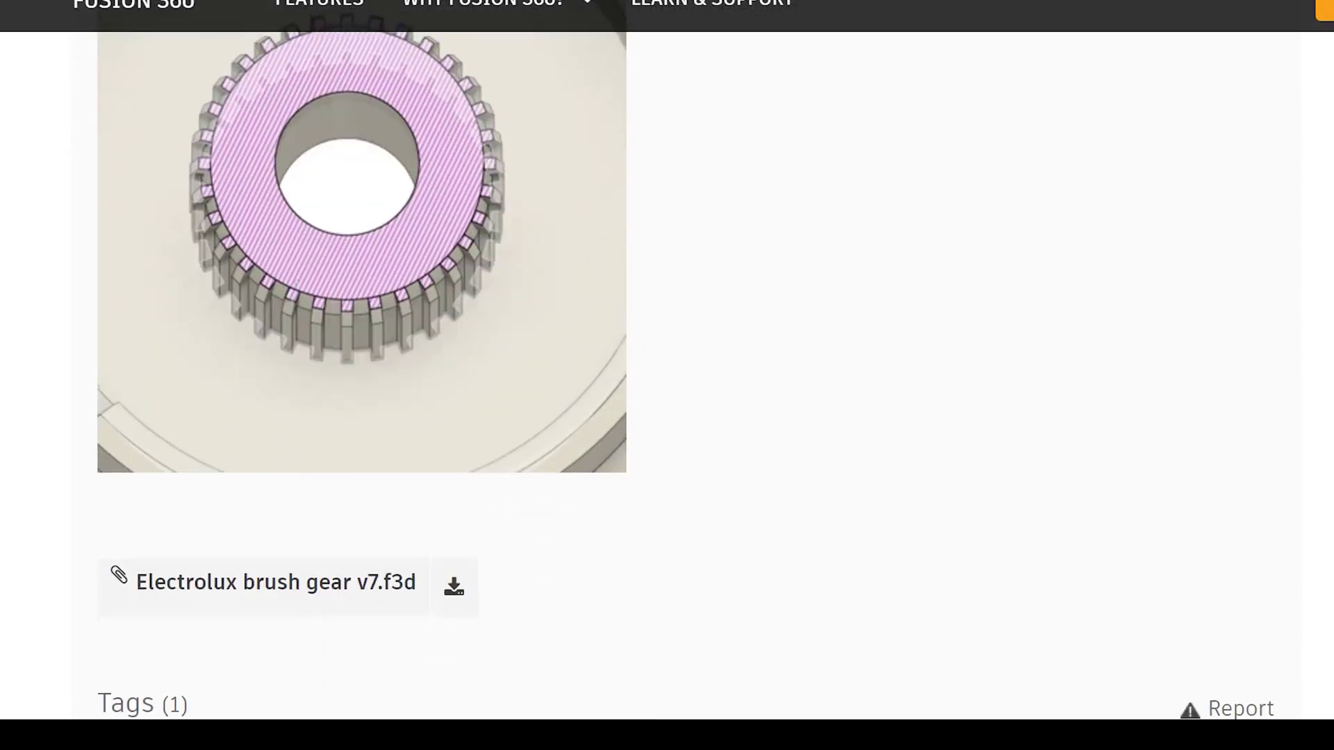
{"action": "scroll", "coordinate": [667, 375], "scroll_direction": "down", "scroll_amount": 10}
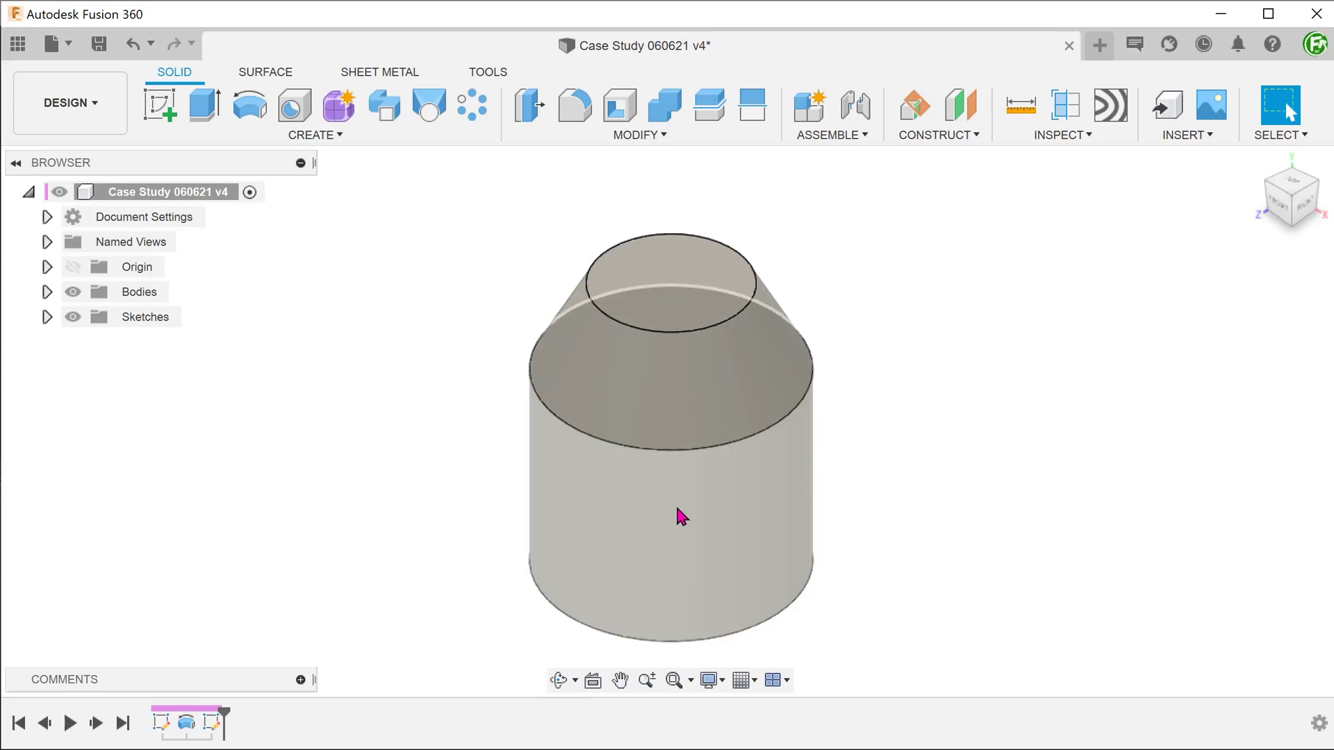
{"action": "left_click", "coordinate": [680, 516]}
{"action": "middle_click_drag", "start_coordinate": [333, 428], "coordinate": [390, 361], "text": "shift"}
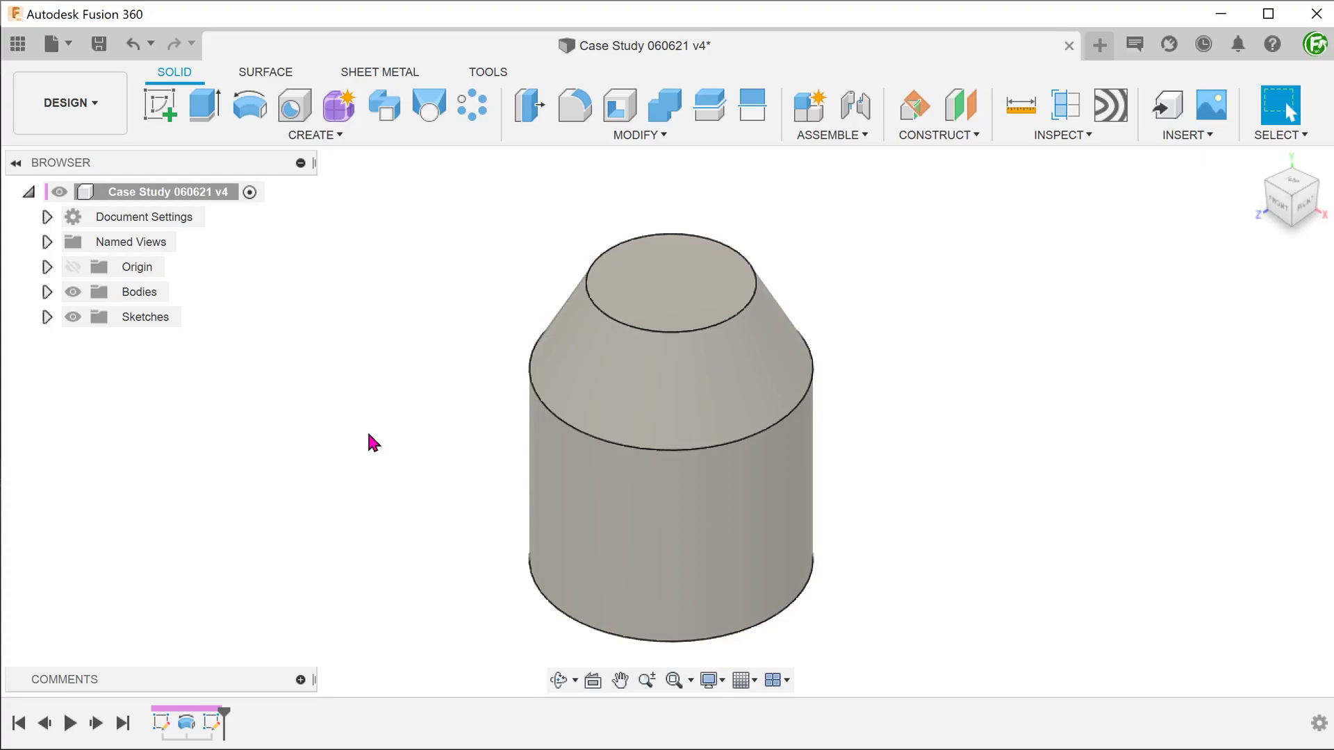
- Show Sketch4 and switch to the saved NamedView top-down view
{"action": "left_click", "coordinate": [46, 317]}
{"action": "left_click", "coordinate": [91, 367]}
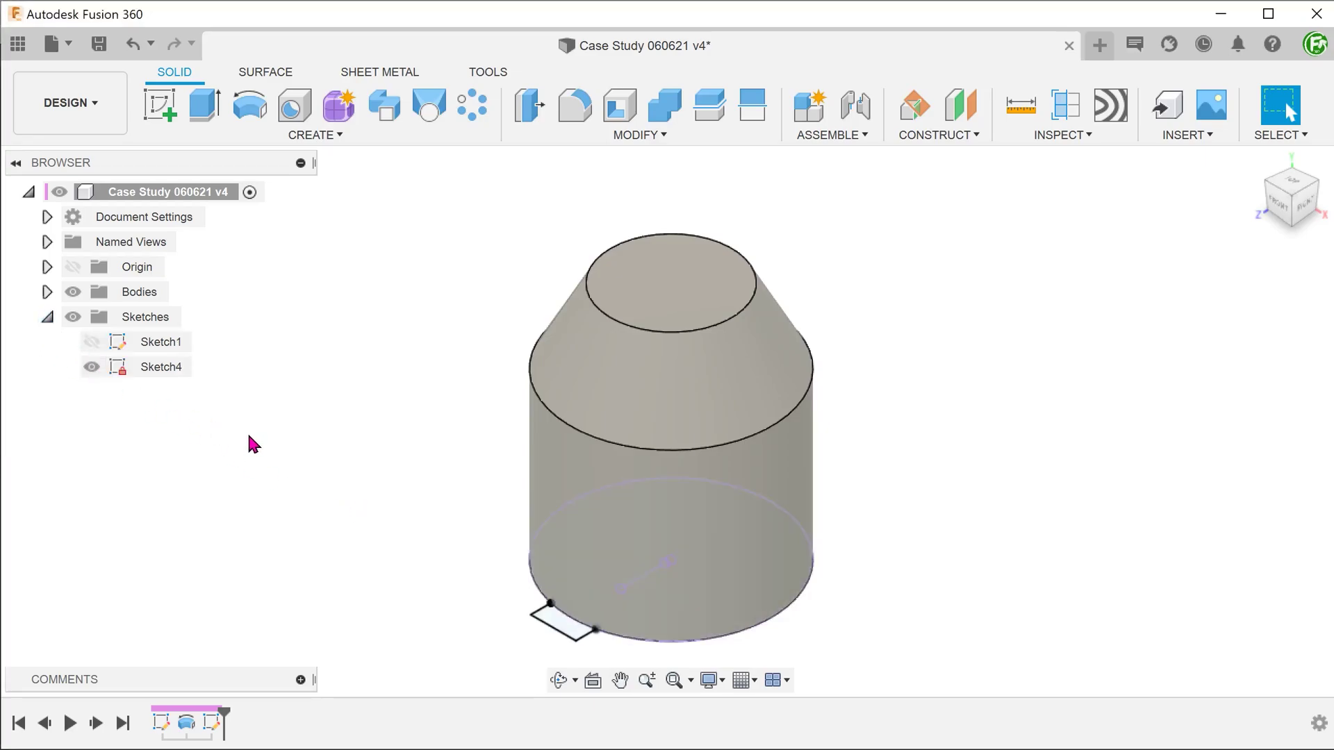
{"action": "left_click", "coordinate": [46, 242]}
{"action": "double_click", "coordinate": [150, 369]}
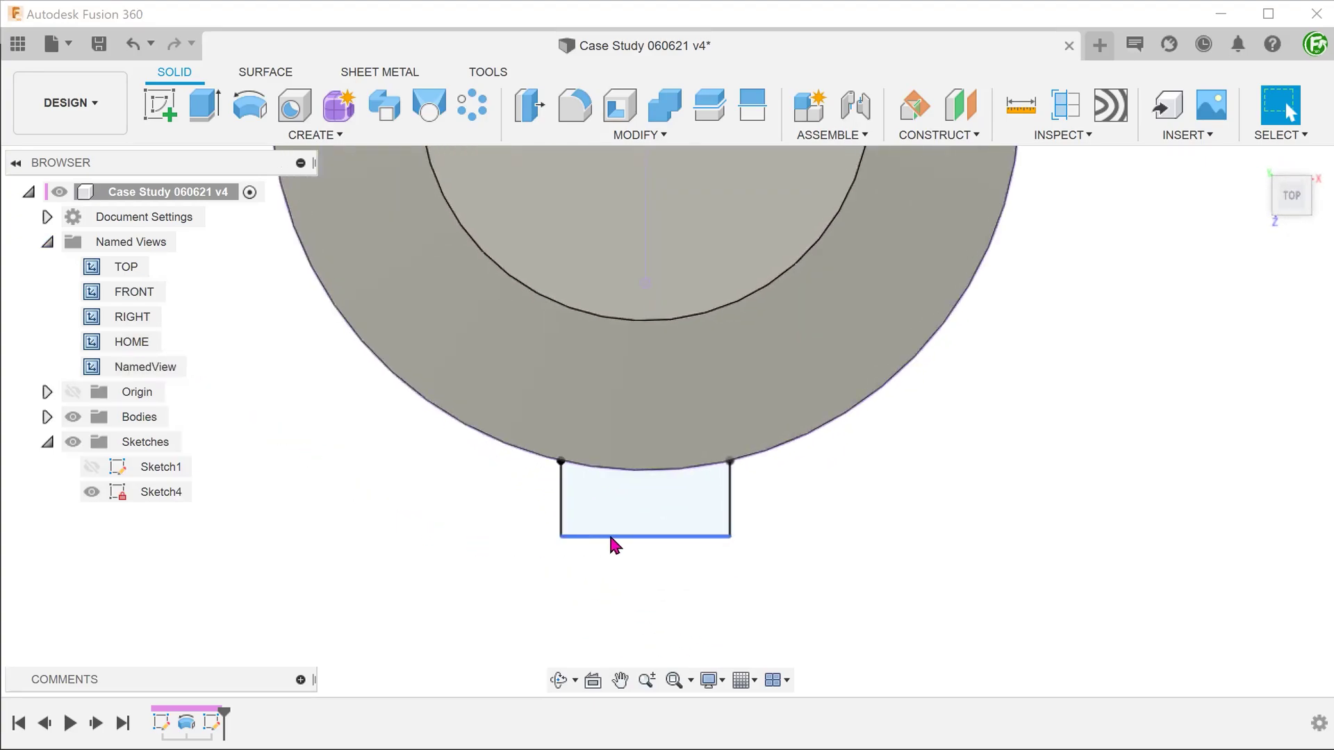
- Check the profile's line lengths, the base circle radius and the 132.506 mm^2 profile, then return Home
{"action": "left_click", "coordinate": [615, 537]}
{"action": "left_click", "coordinate": [563, 512]}
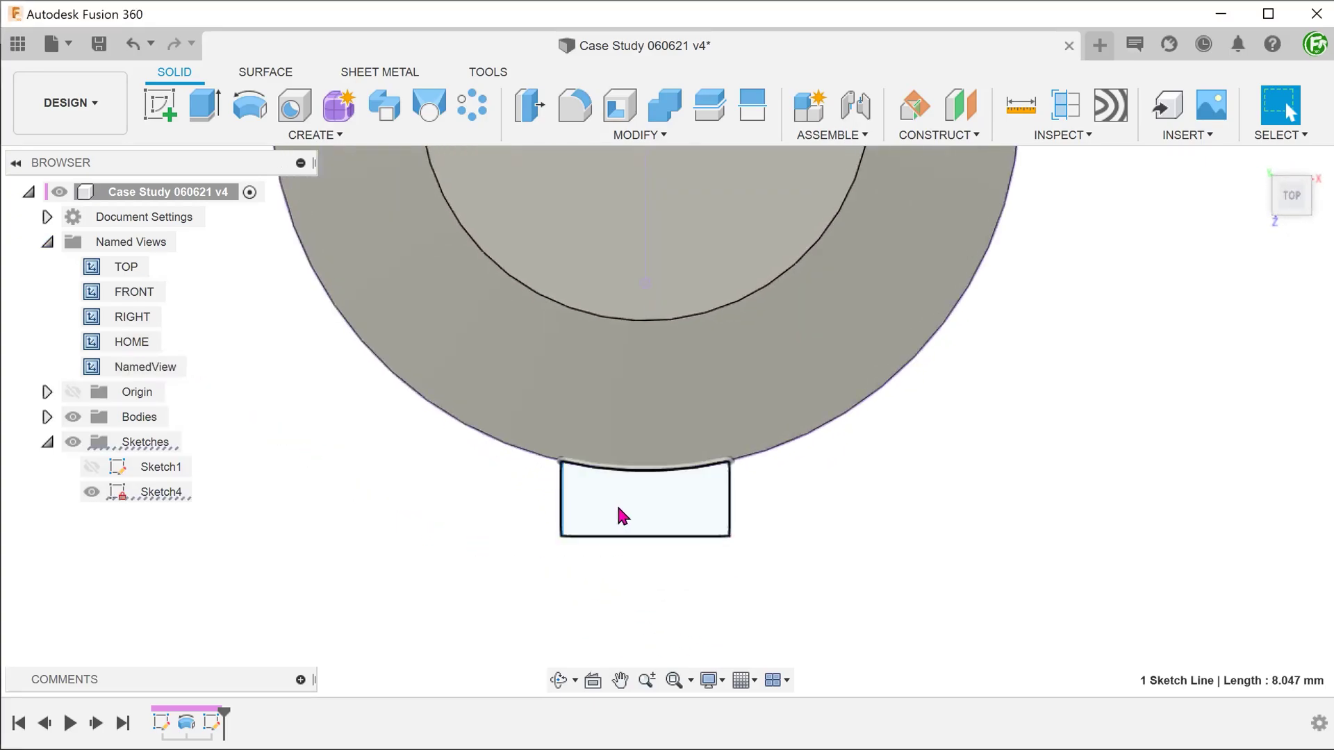
{"action": "key", "text": "Escape"}
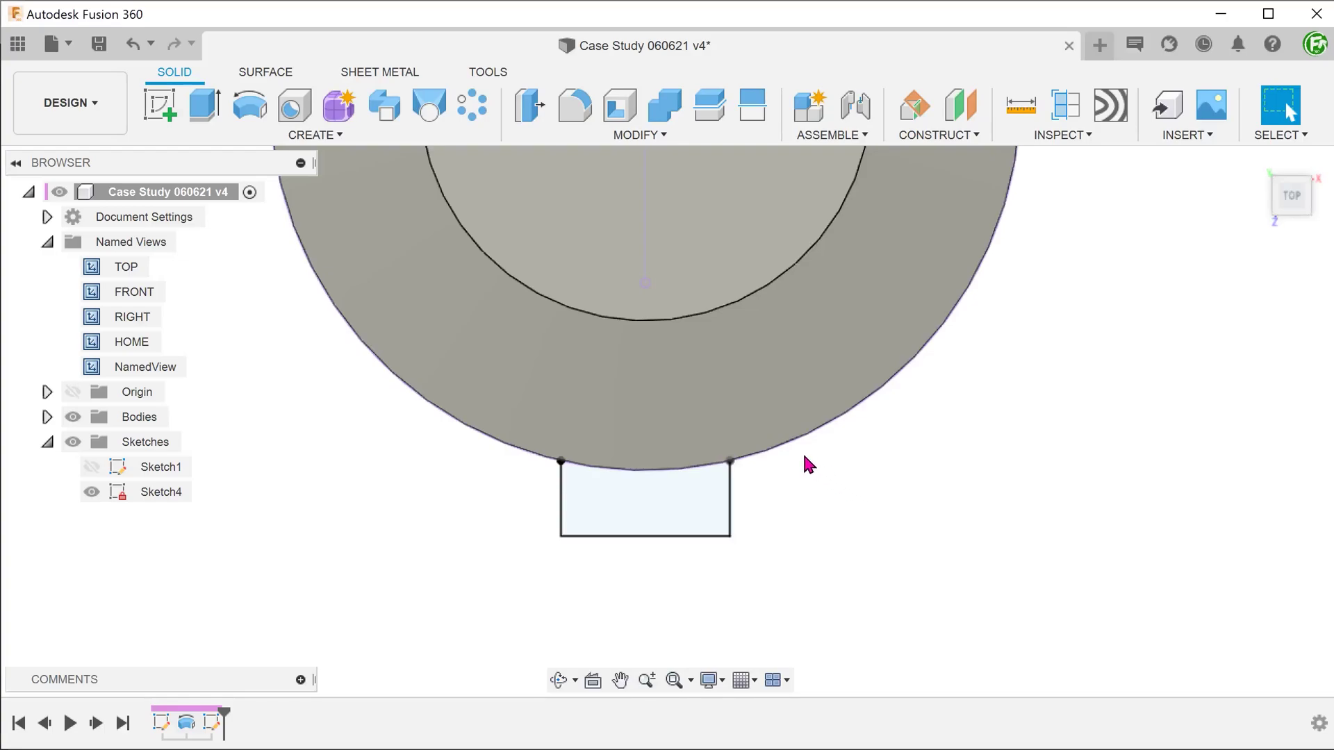
{"action": "left_click", "coordinate": [784, 454]}
{"action": "left_click", "coordinate": [678, 509]}
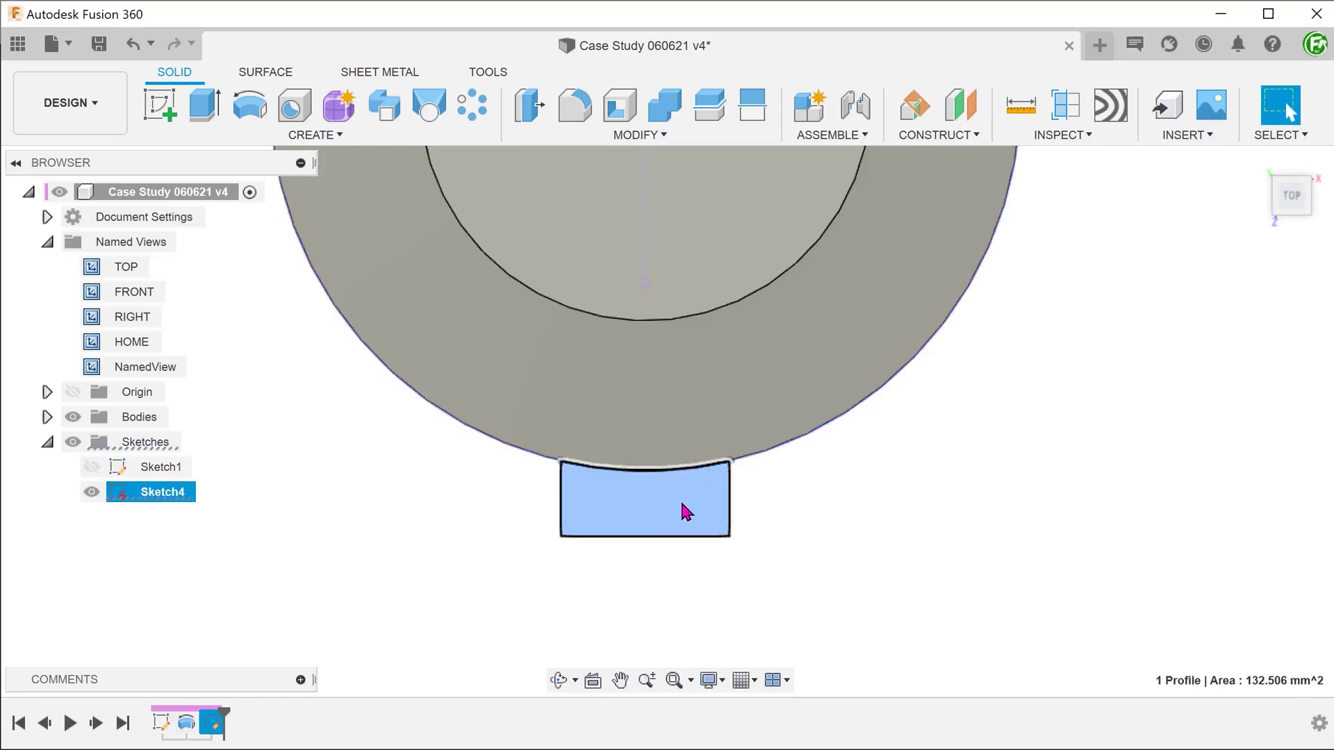
{"action": "left_click", "coordinate": [903, 512]}
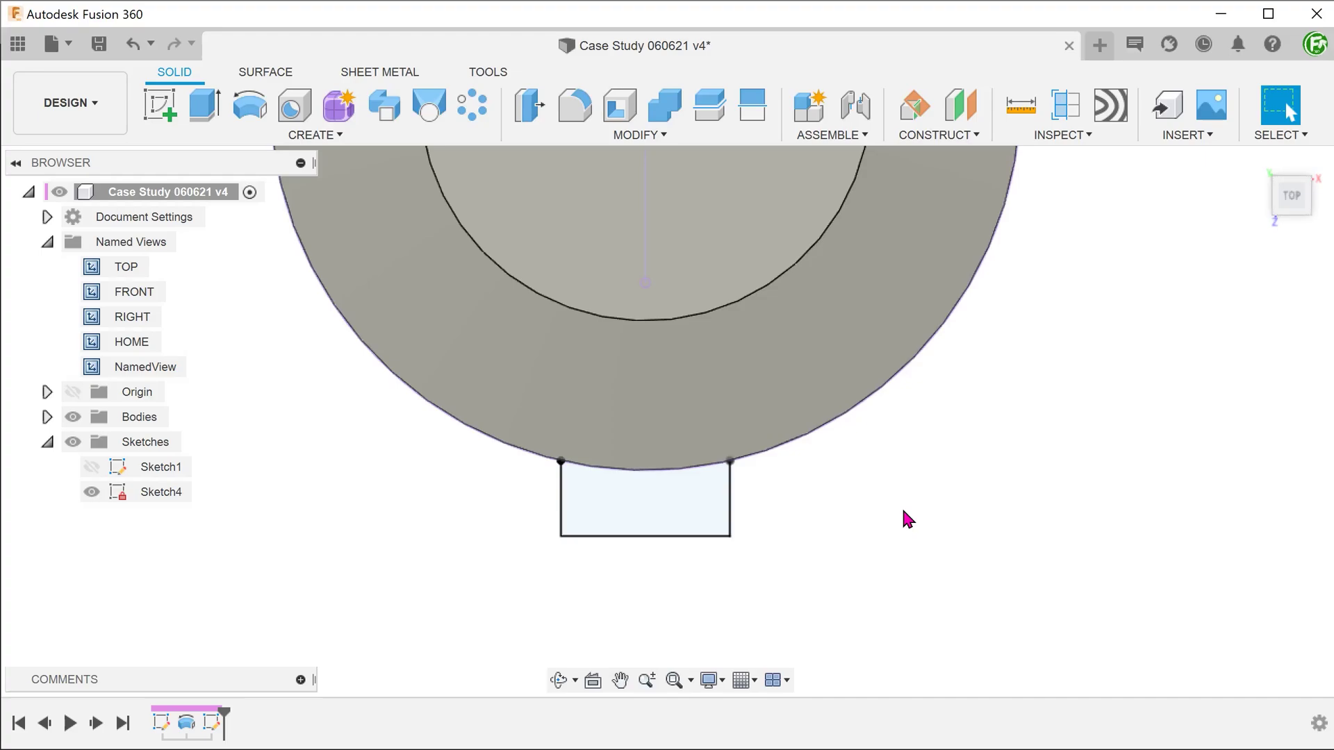
{"action": "key", "text": "F6"}
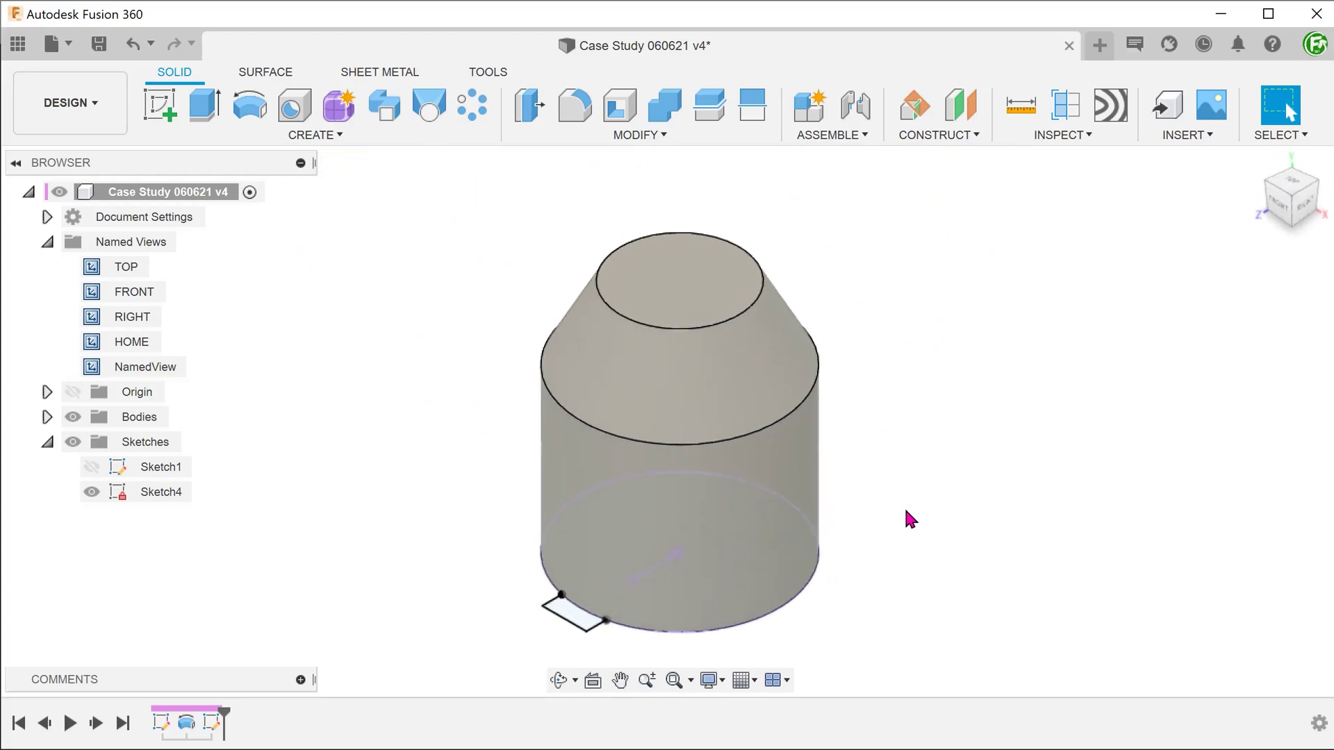
- Split the cylinder's tapered and side faces using the YZ plane
{"action": "left_click", "coordinate": [665, 138]}
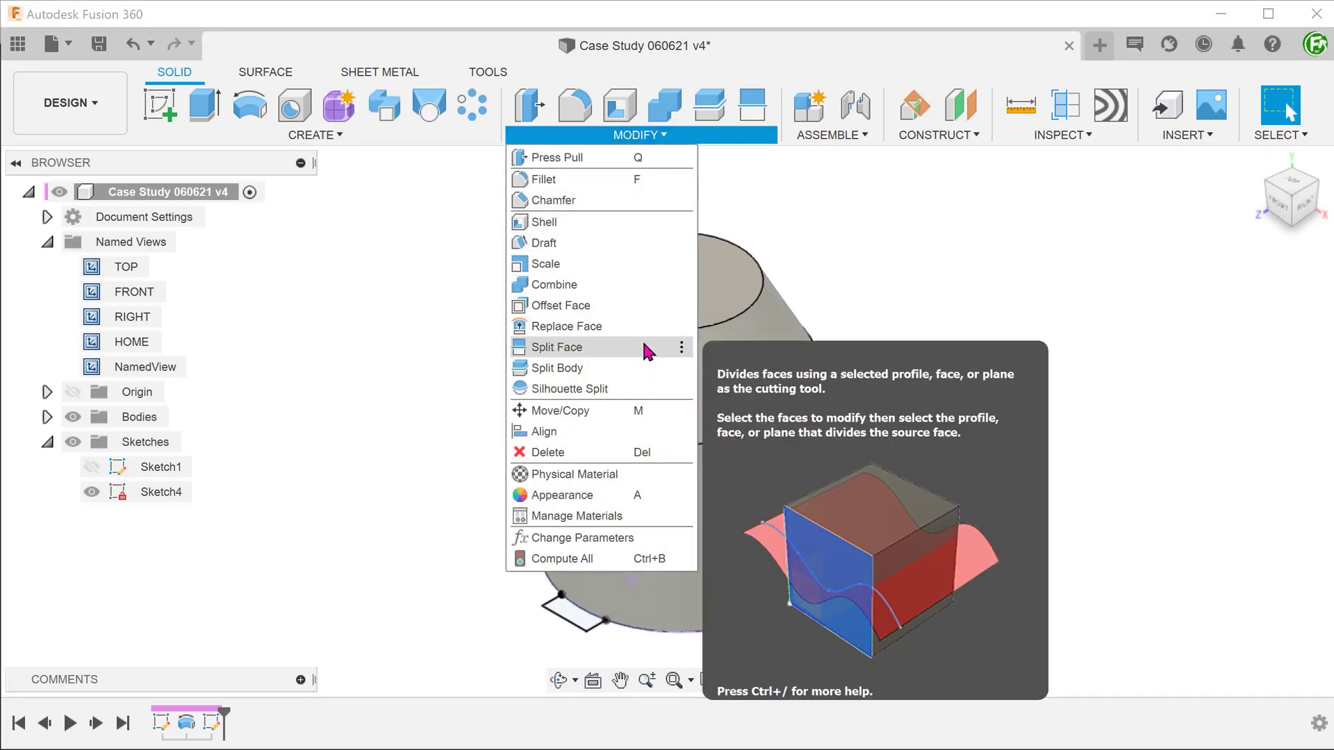
{"action": "left_click", "coordinate": [646, 347]}
{"action": "left_click", "coordinate": [629, 369]}
{"action": "left_click", "coordinate": [610, 494]}
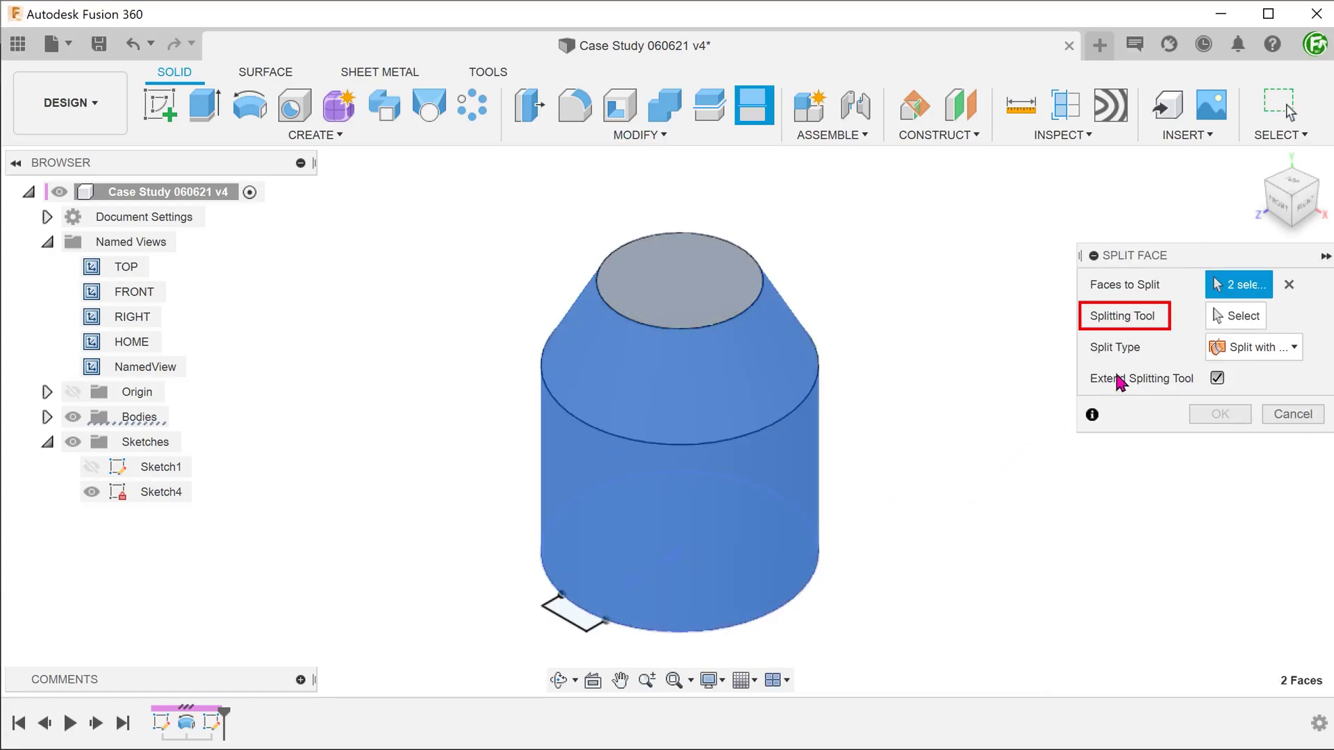
{"action": "left_click", "coordinate": [1234, 316]}
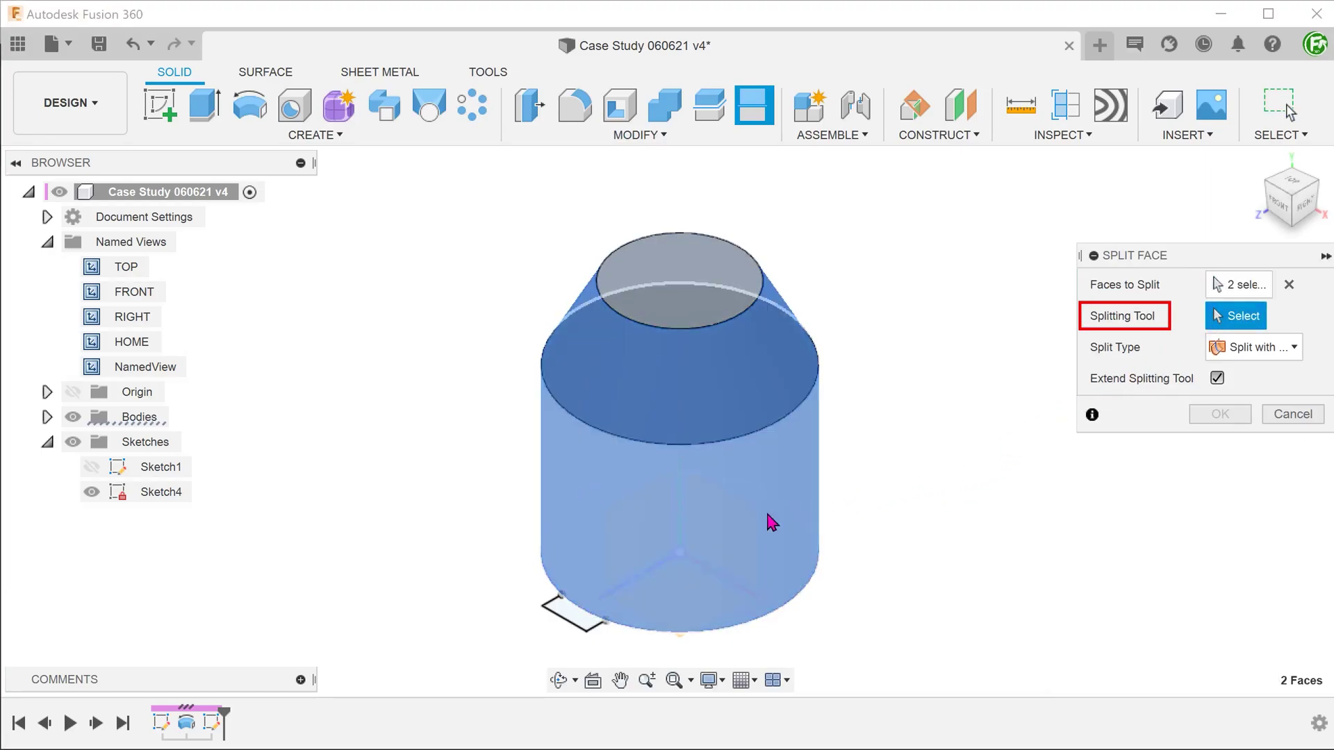
{"action": "left_click", "coordinate": [641, 548]}
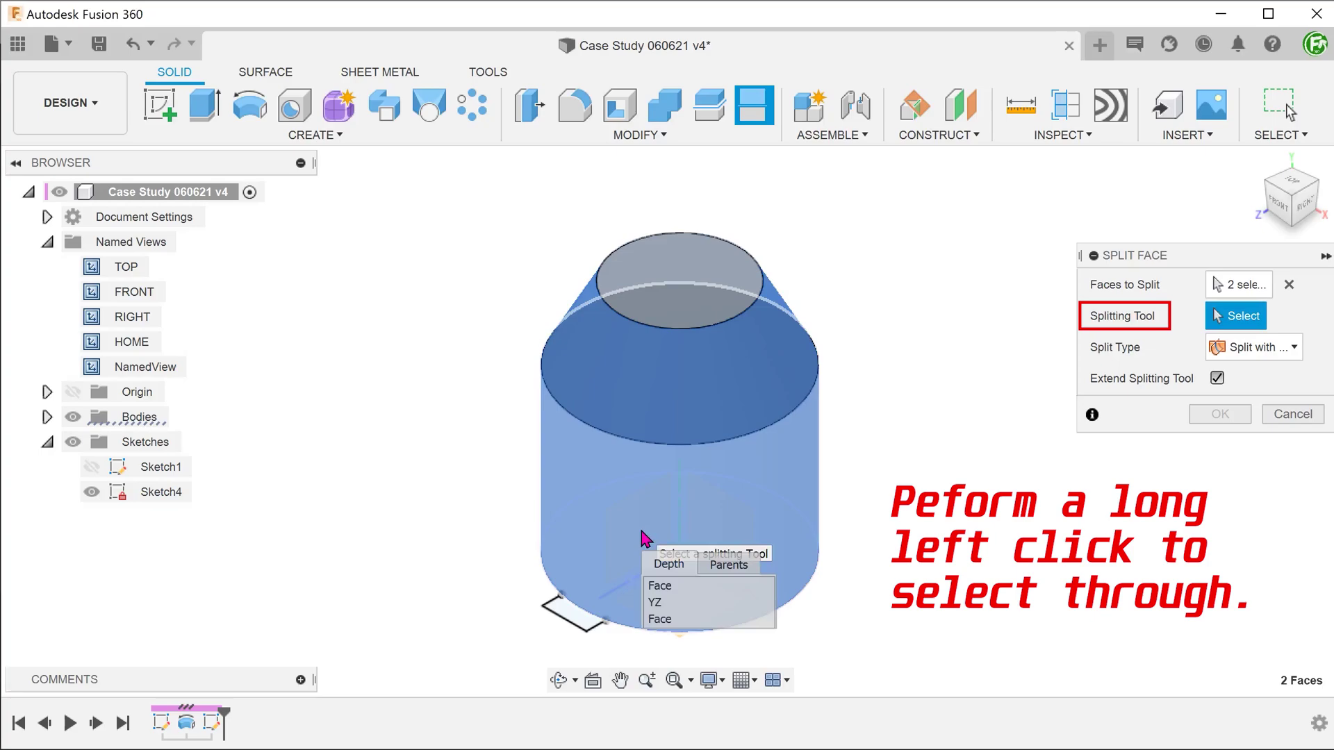
{"action": "left_click", "coordinate": [679, 602]}
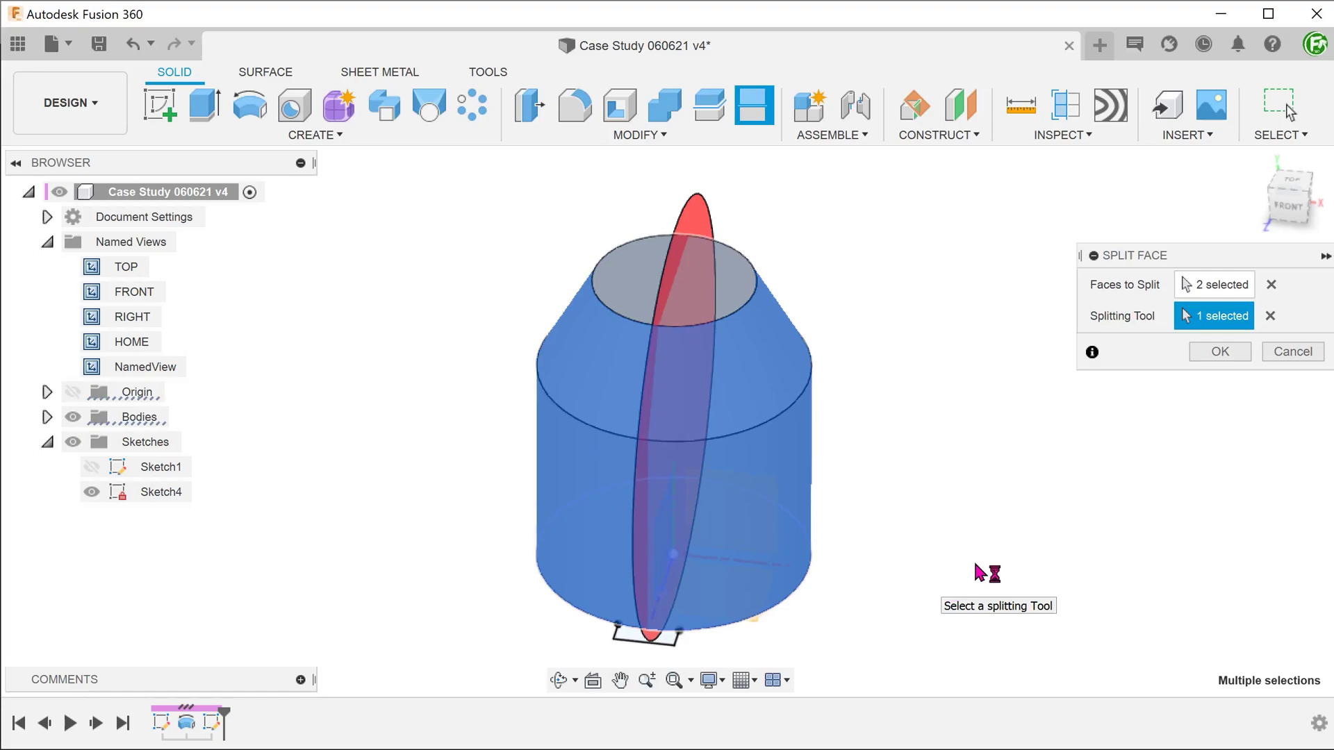
{"action": "key", "text": "Return"}
- Inspect the new split edges on the tapered and side faces
{"action": "left_click", "coordinate": [586, 411]}
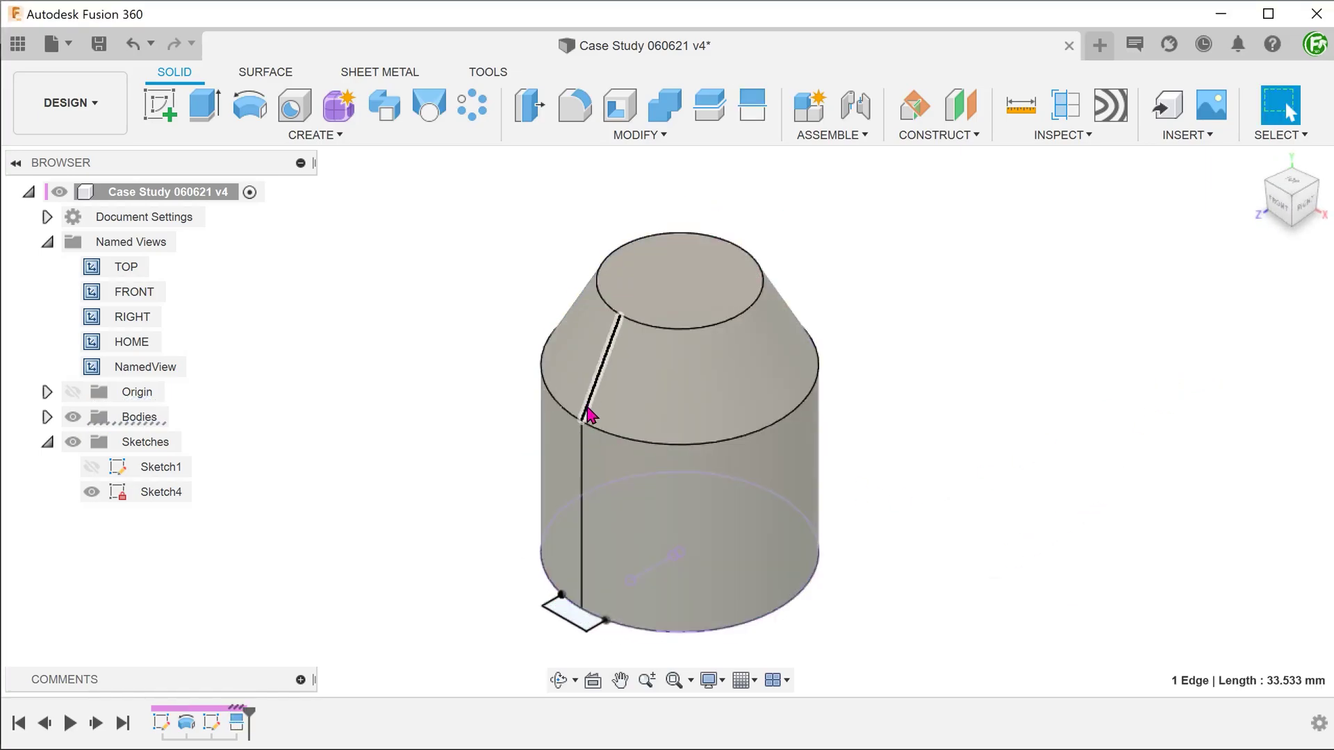
{"action": "left_click", "coordinate": [582, 453]}
{"action": "left_click", "coordinate": [970, 457]}
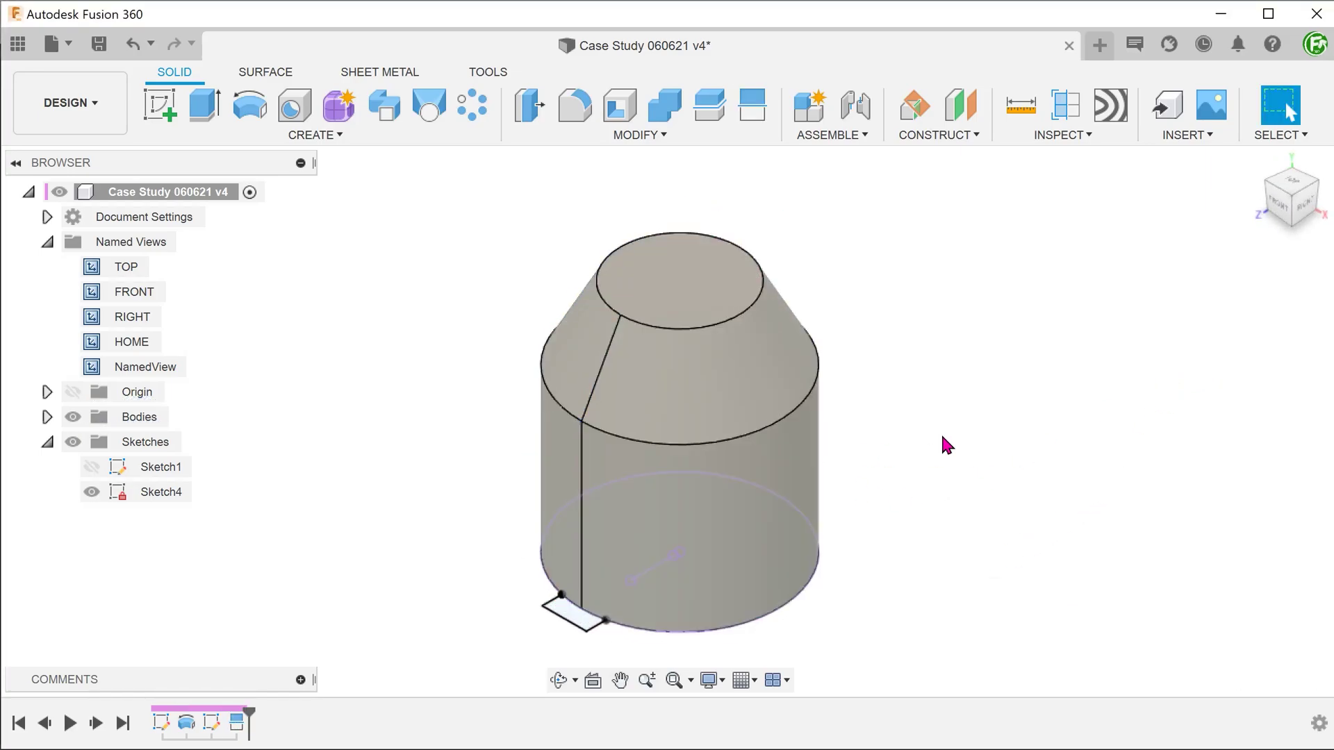
- Sweep the rectangle profile along the vertical and slanted split edges
{"action": "left_click", "coordinate": [314, 136]}
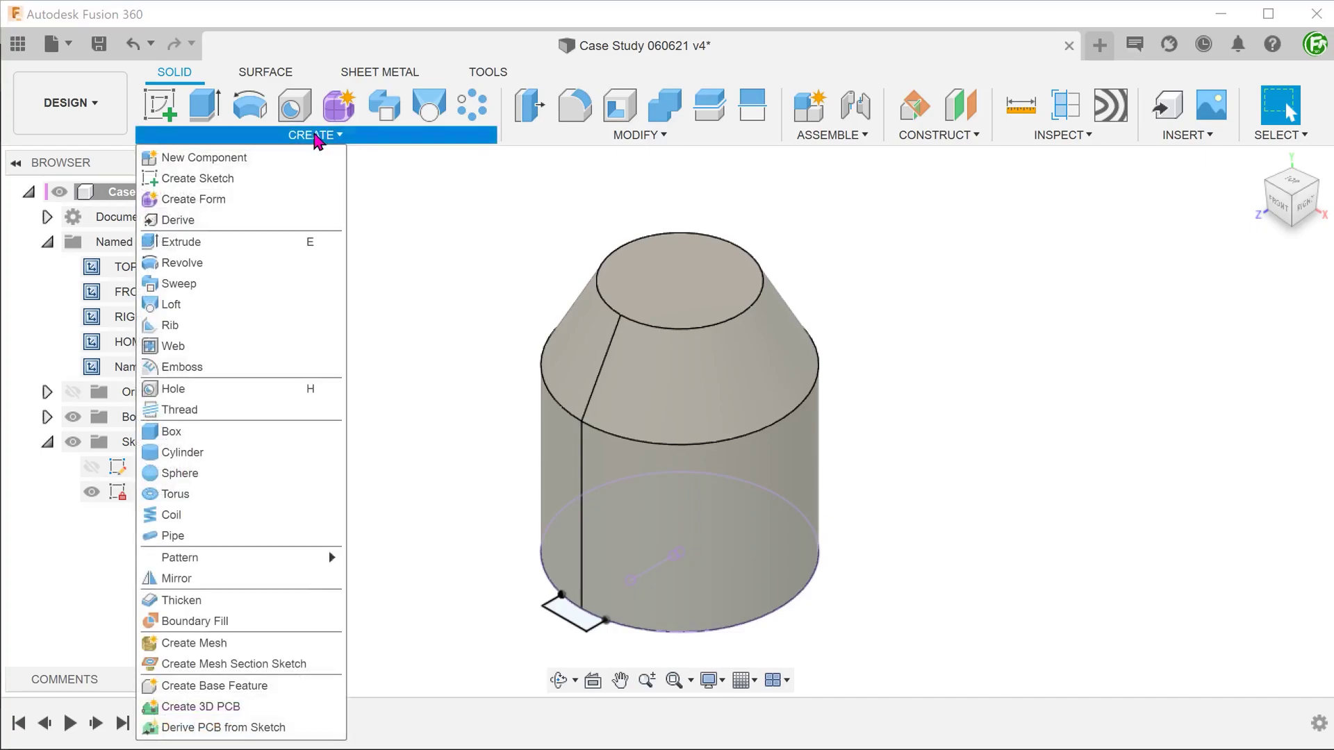
{"action": "left_click", "coordinate": [261, 285]}
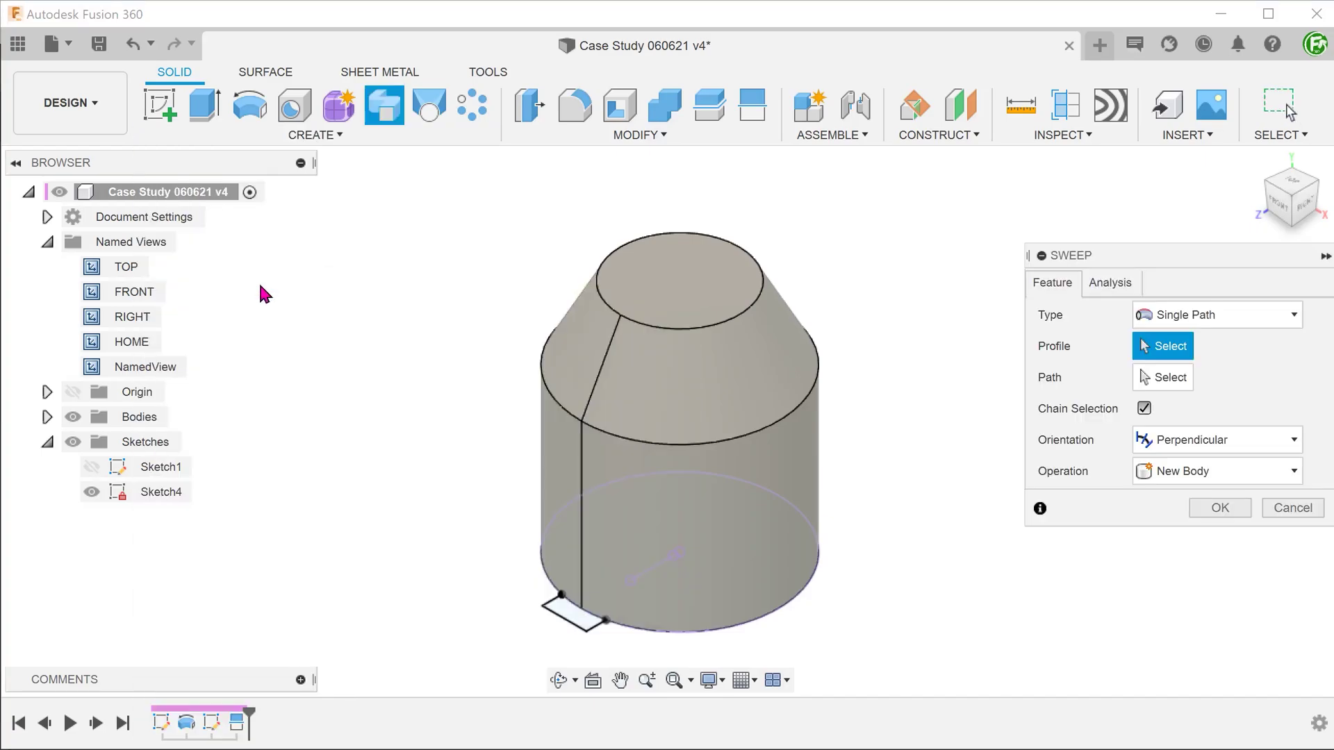
{"action": "left_click", "coordinate": [563, 612]}
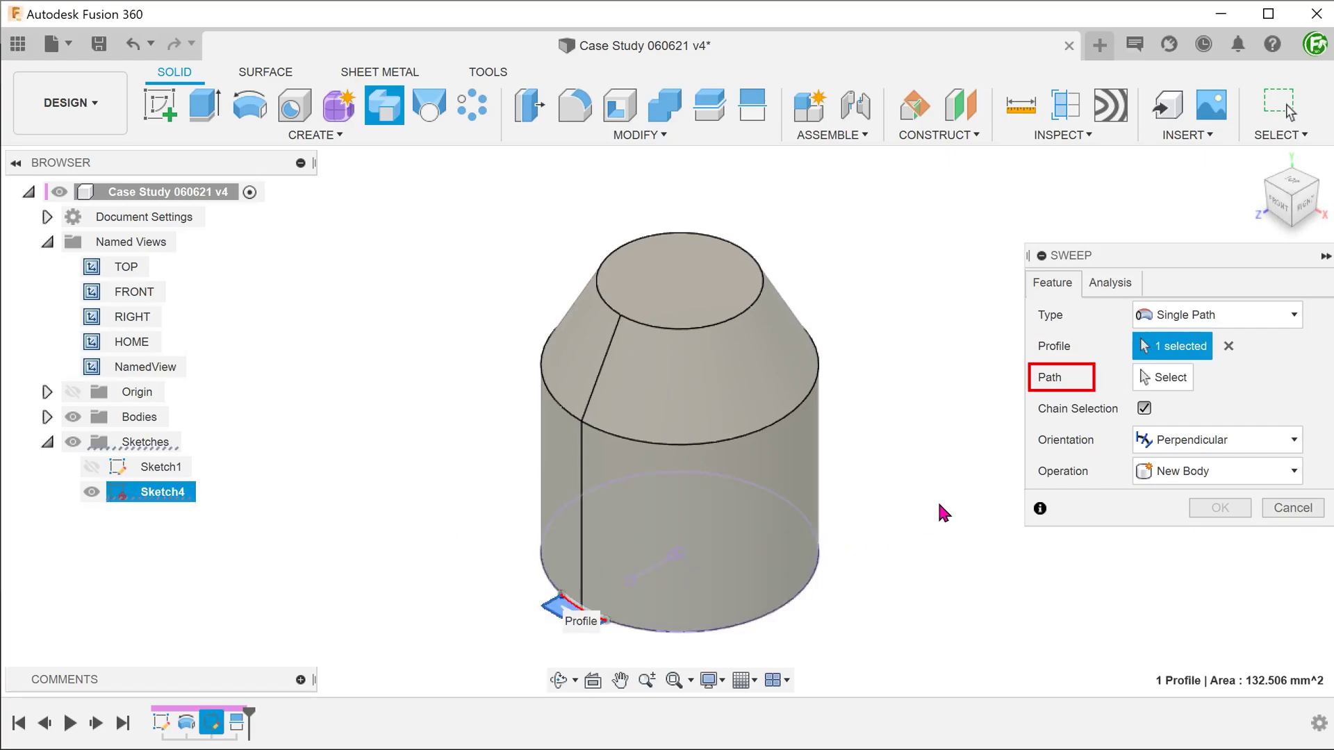
{"action": "left_click", "coordinate": [1160, 379]}
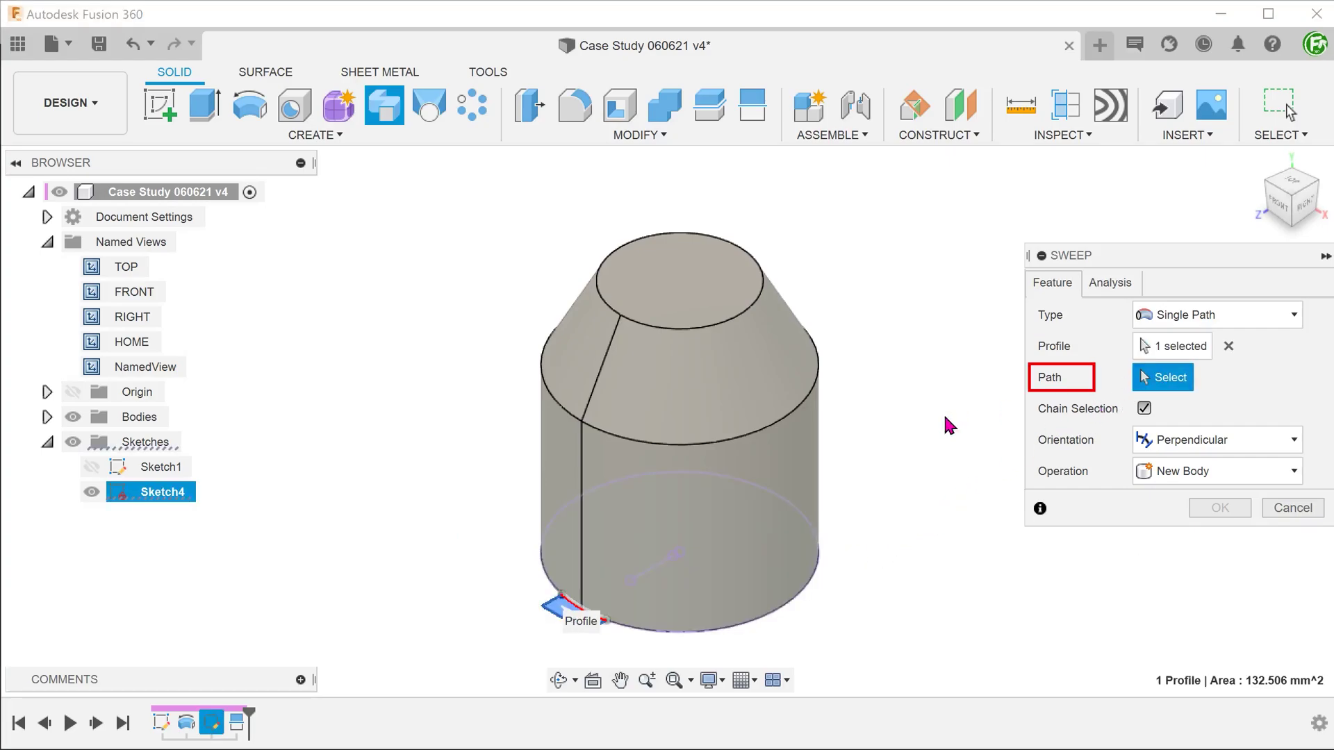
{"action": "left_click", "coordinate": [582, 478]}
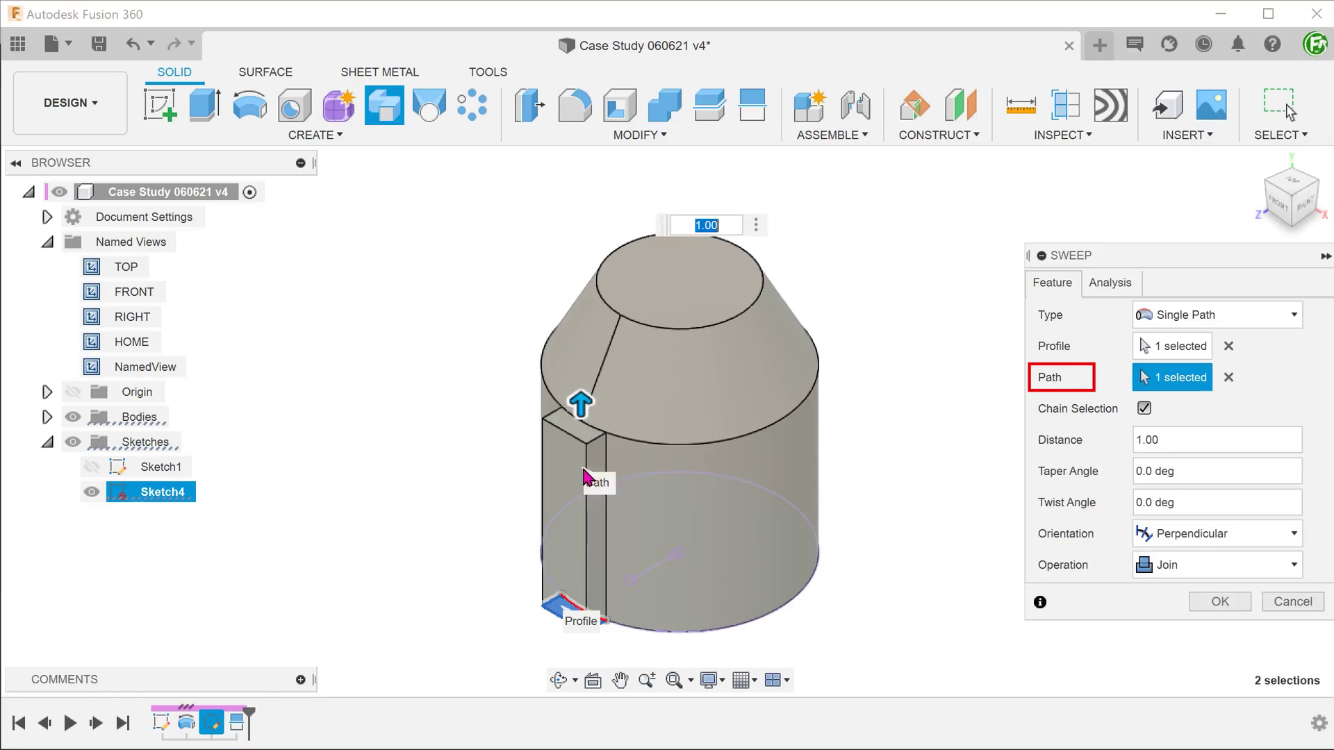
{"action": "left_click", "coordinate": [604, 379], "text": "ctrl"}
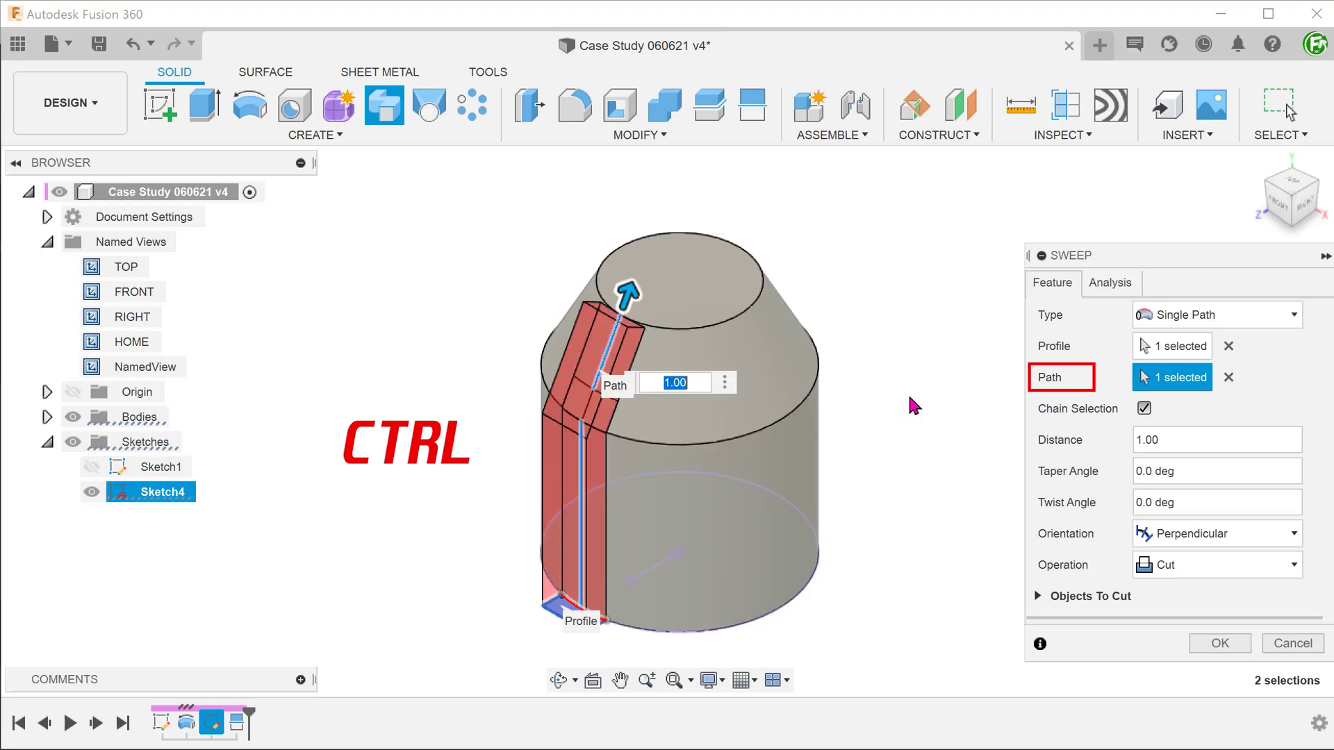
- Set the sweep operation to Join and the orientation to Parallel
{"action": "left_click", "coordinate": [1189, 565]}
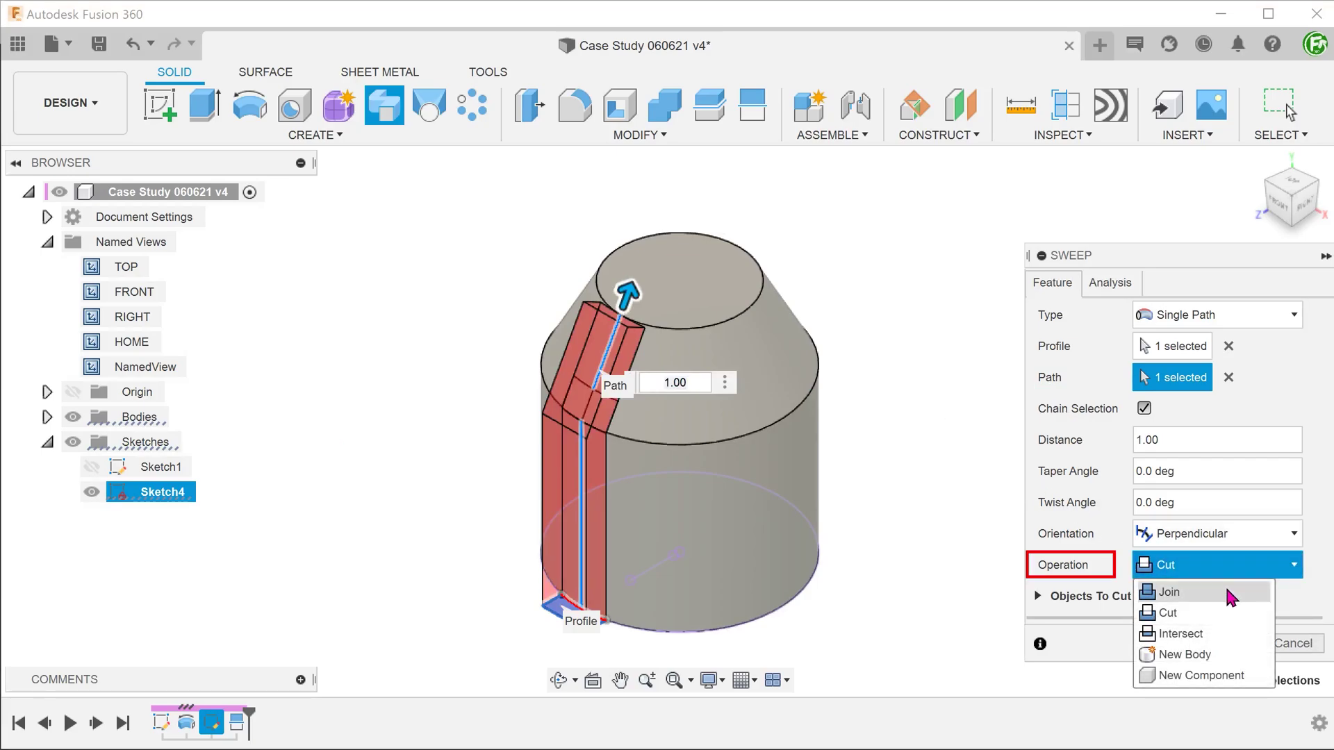
{"action": "left_click", "coordinate": [1232, 597]}
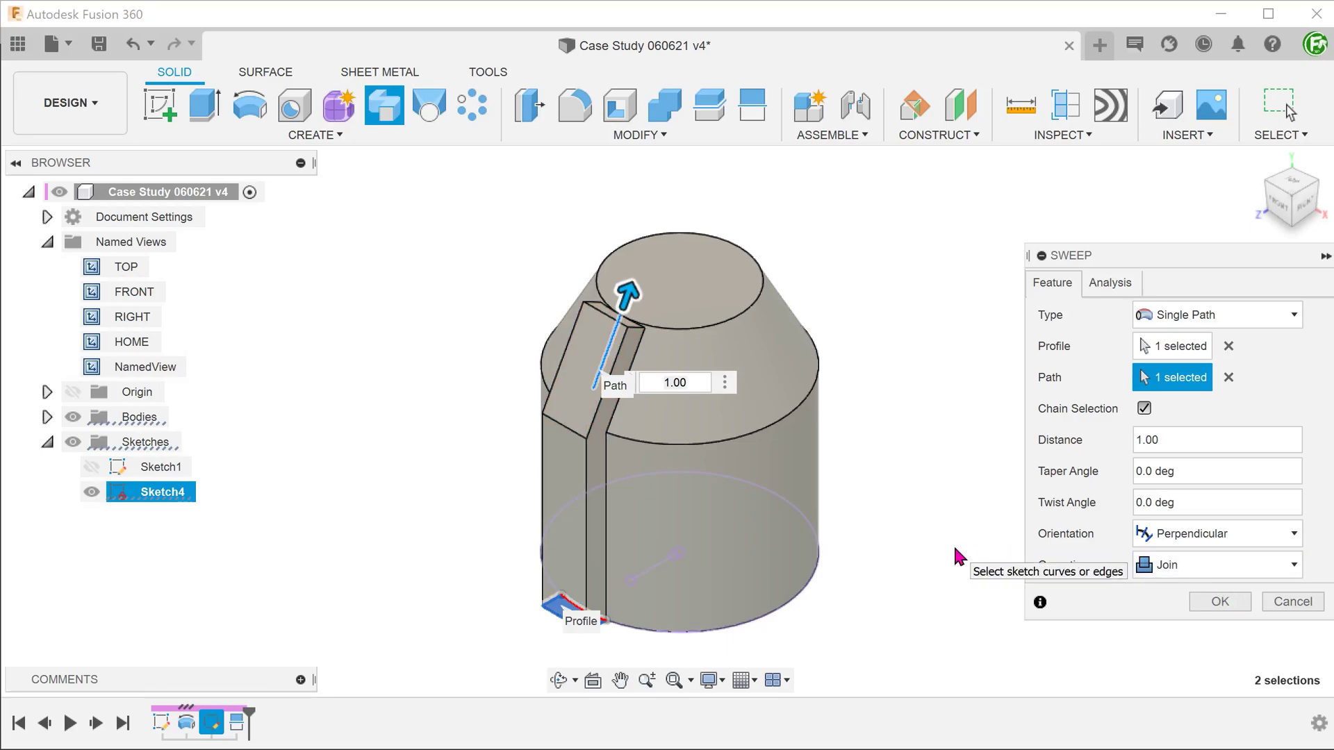
{"action": "scroll", "coordinate": [961, 528], "scroll_direction": "up", "scroll_amount": 6}
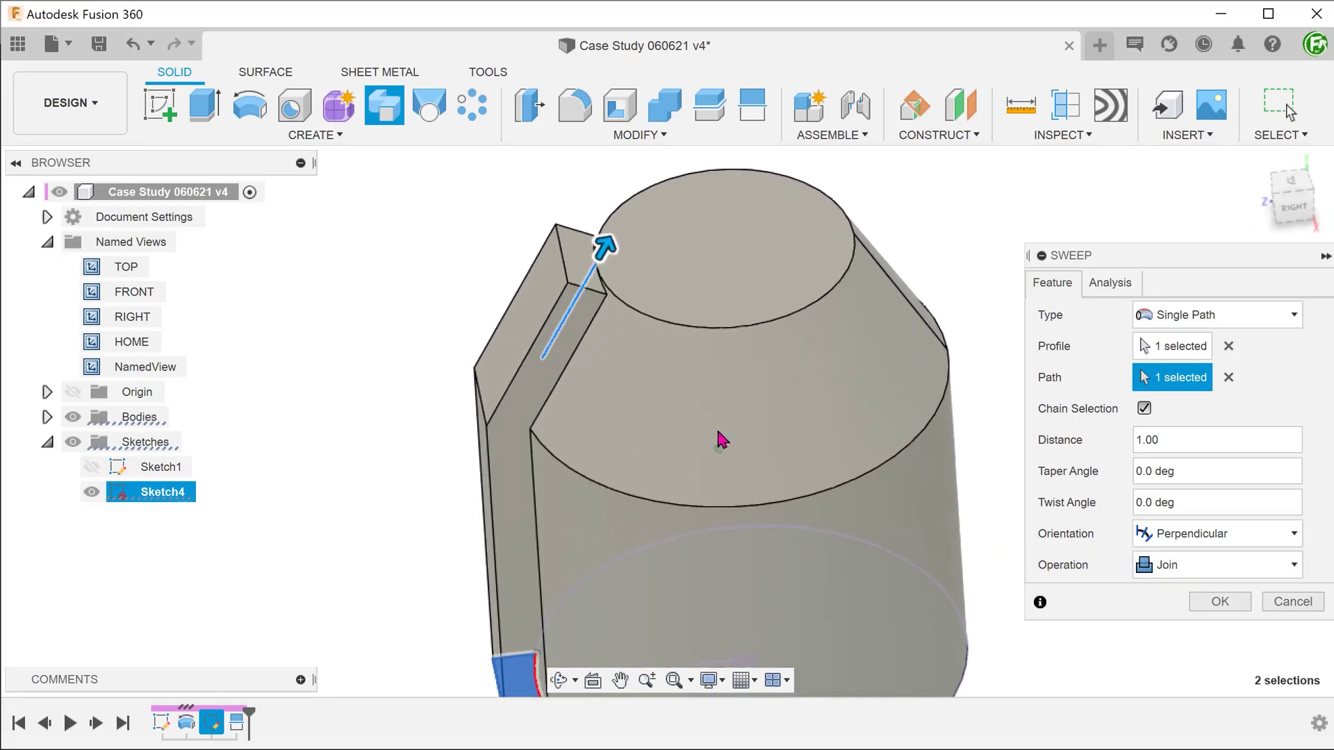
{"action": "middle_click_drag", "start_coordinate": [568, 273], "coordinate": [536, 256], "text": "shift"}
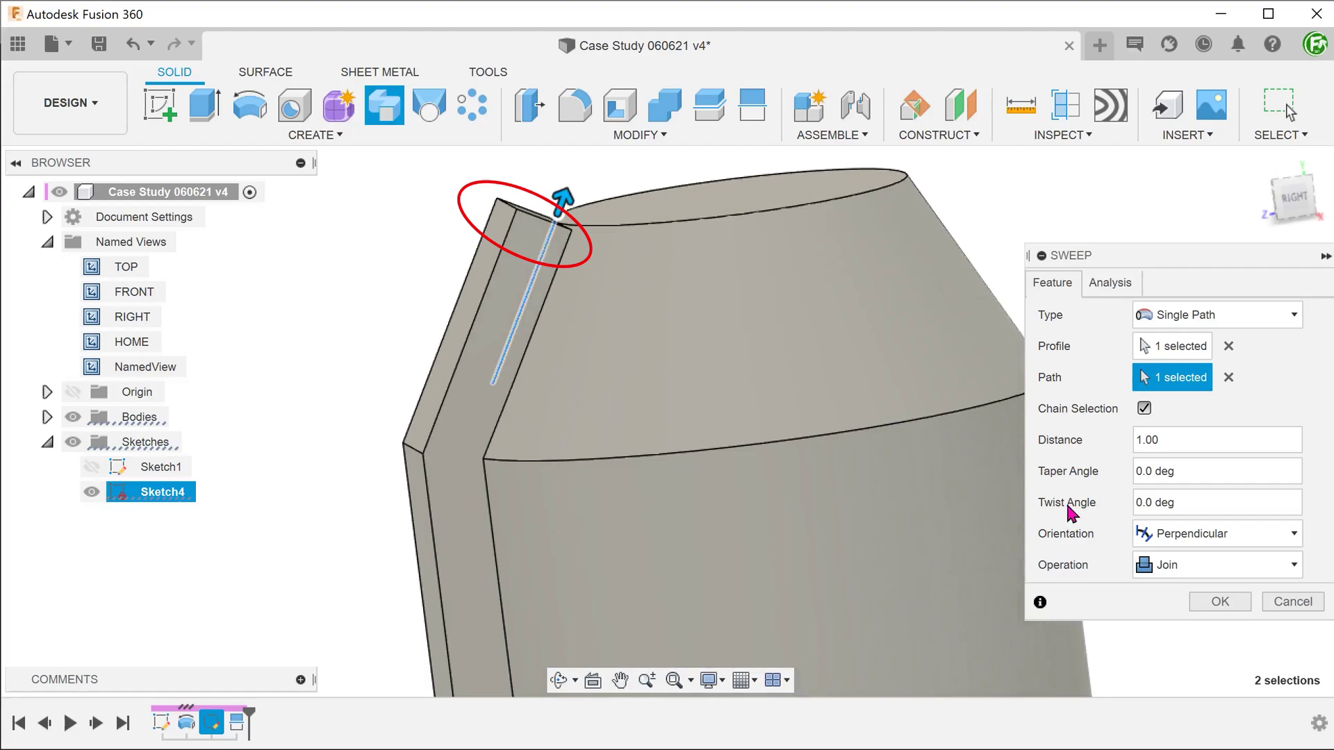
{"action": "left_click", "coordinate": [1202, 541]}
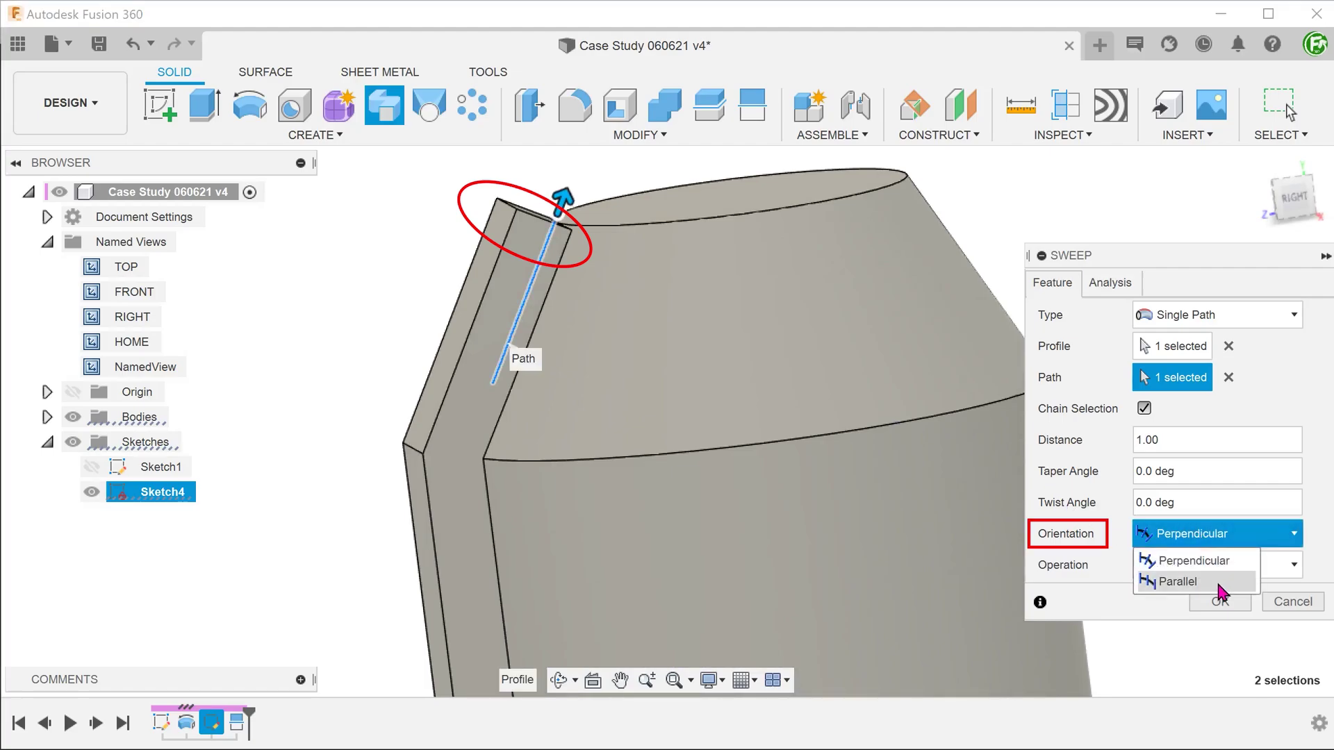
{"action": "left_click", "coordinate": [1217, 585]}
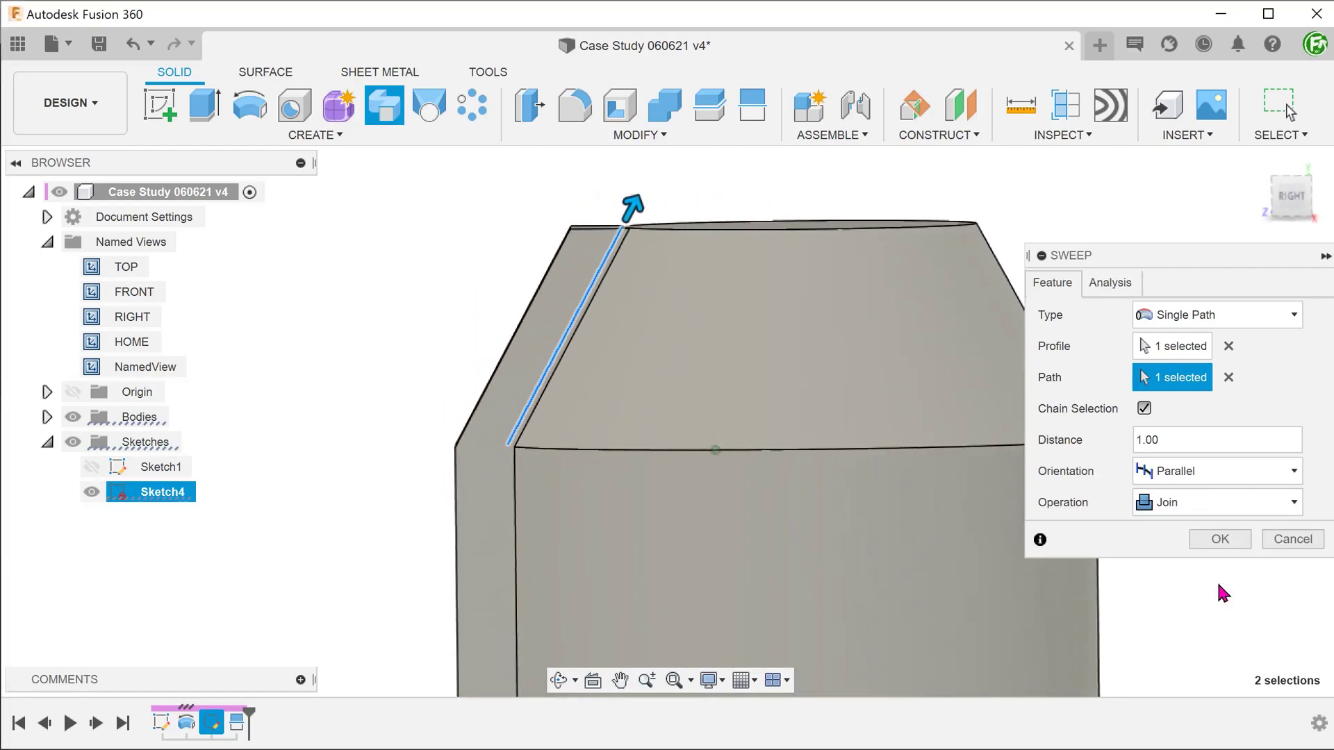
{"action": "scroll", "coordinate": [671, 389], "scroll_direction": "down", "scroll_amount": 3}
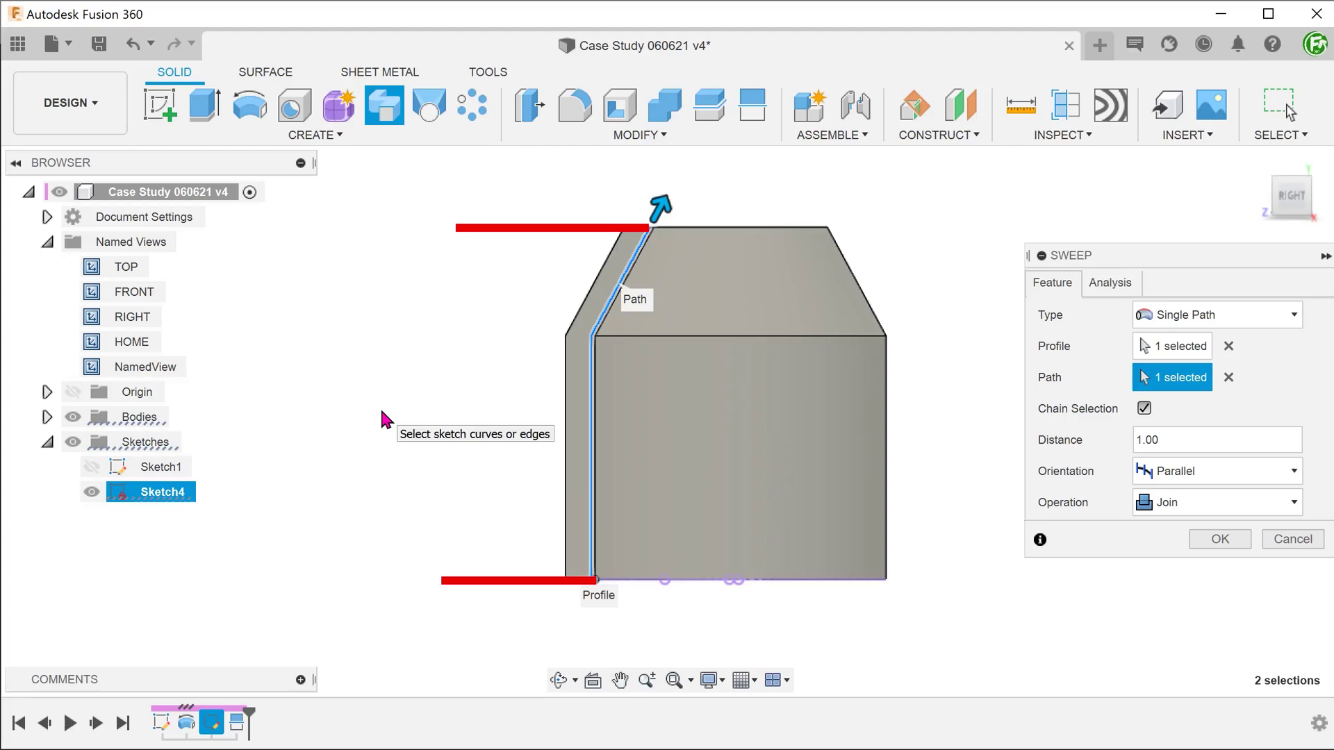
{"action": "left_click", "coordinate": [1210, 540]}
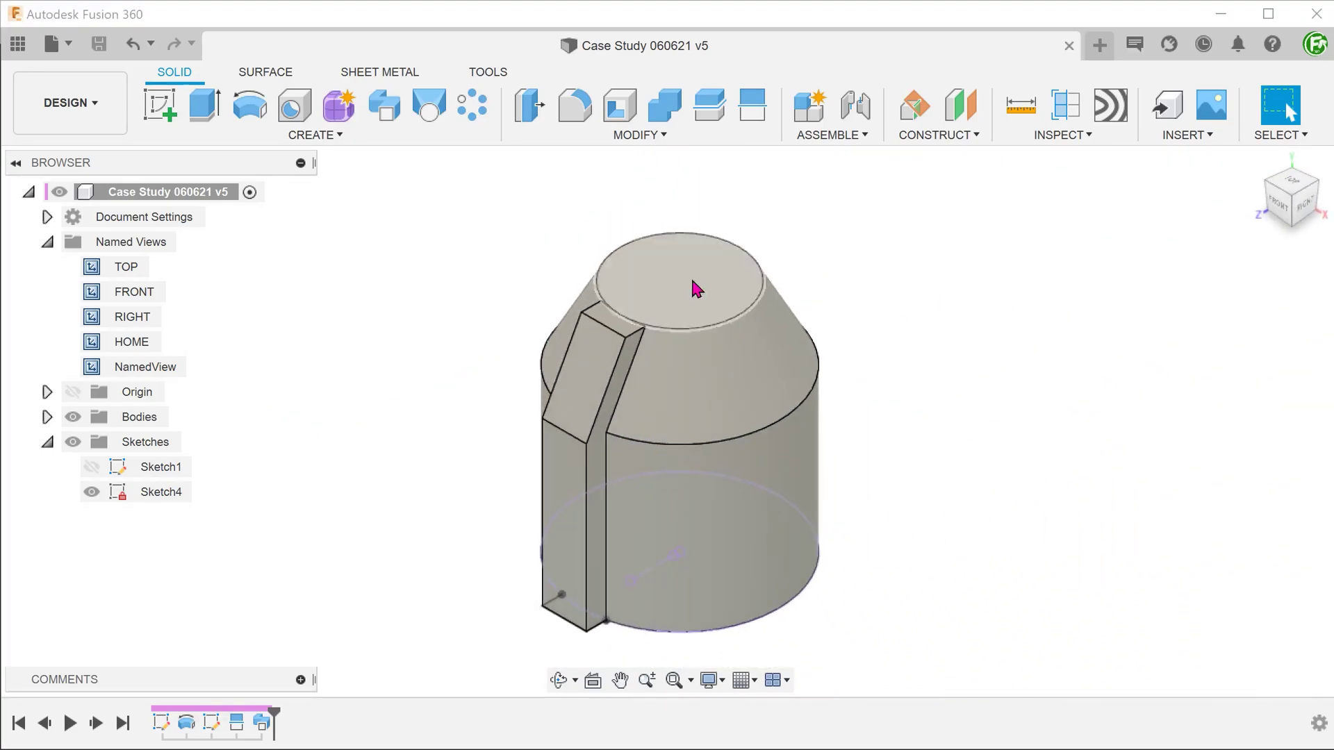
{"action": "left_click", "coordinate": [1039, 135]}
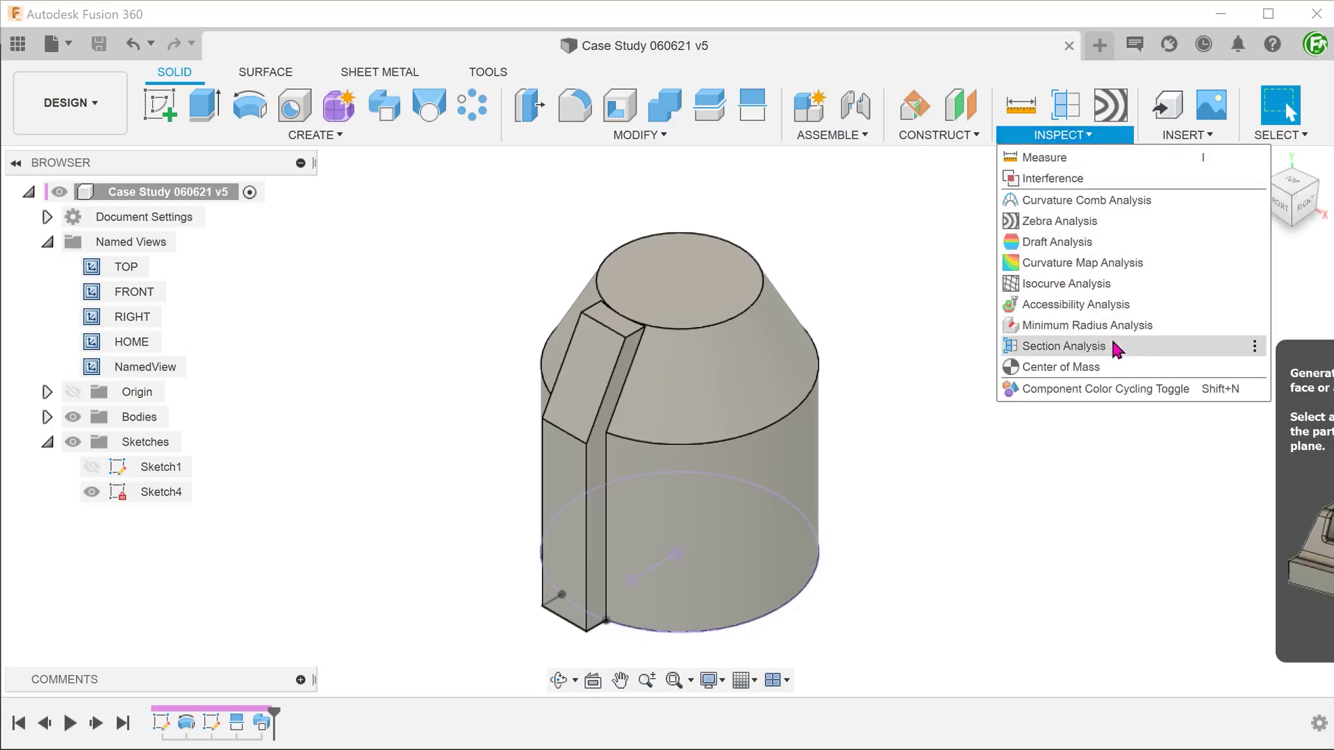
{"action": "left_click", "coordinate": [1064, 346]}
{"action": "left_click", "coordinate": [691, 291]}
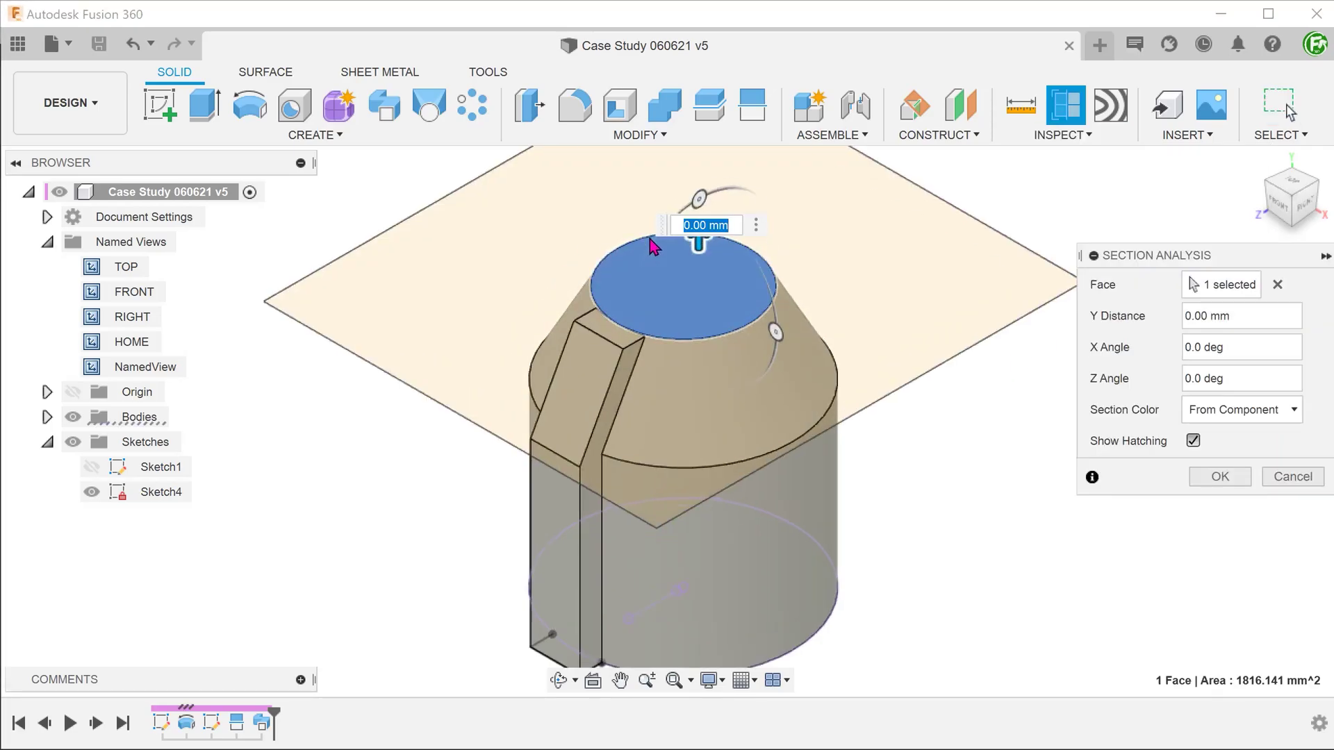
{"action": "mouse_move", "coordinate": [711, 251]}
{"action": "left_mouse_down"}
{"action": "mouse_move", "coordinate": [717, 375]}
{"action": "mouse_move", "coordinate": [714, 280]}
{"action": "left_mouse_up"}
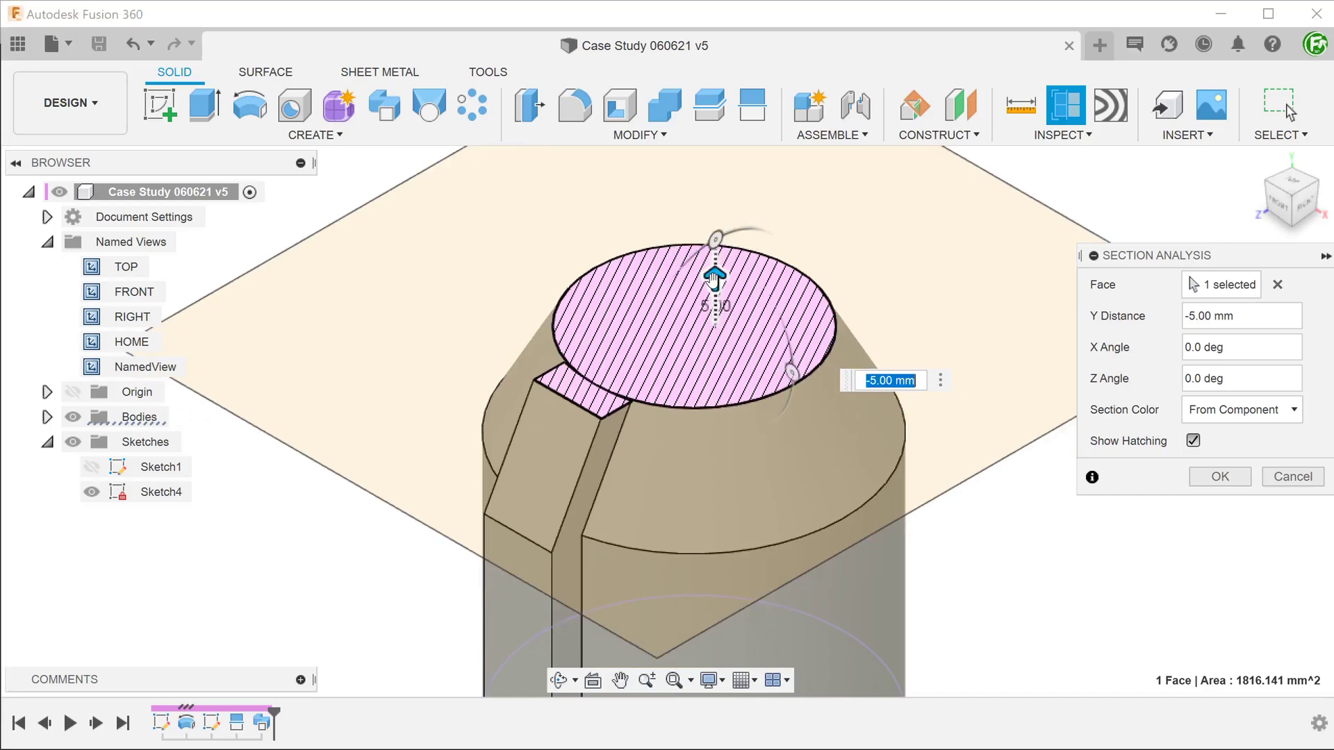
{"action": "left_click", "coordinate": [1278, 483]}
{"action": "key", "text": "F6"}
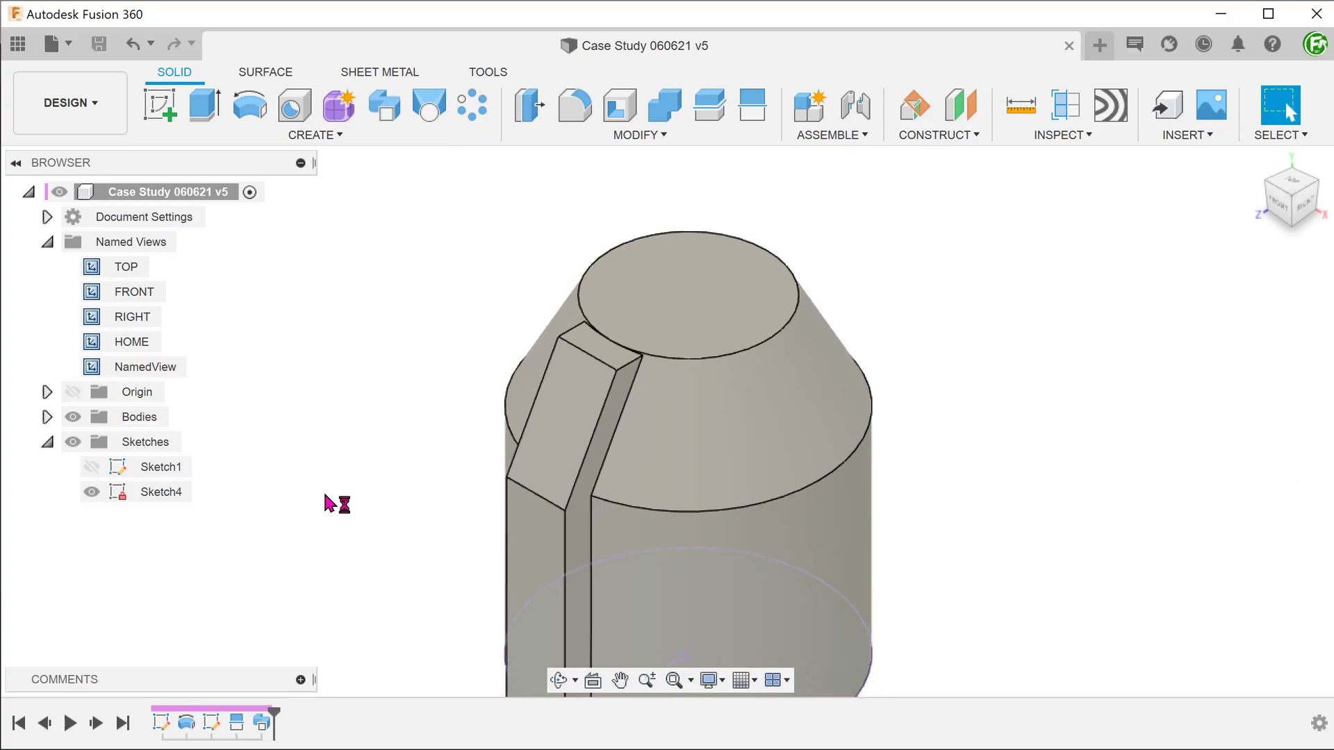
{"action": "left_click", "coordinate": [166, 495]}
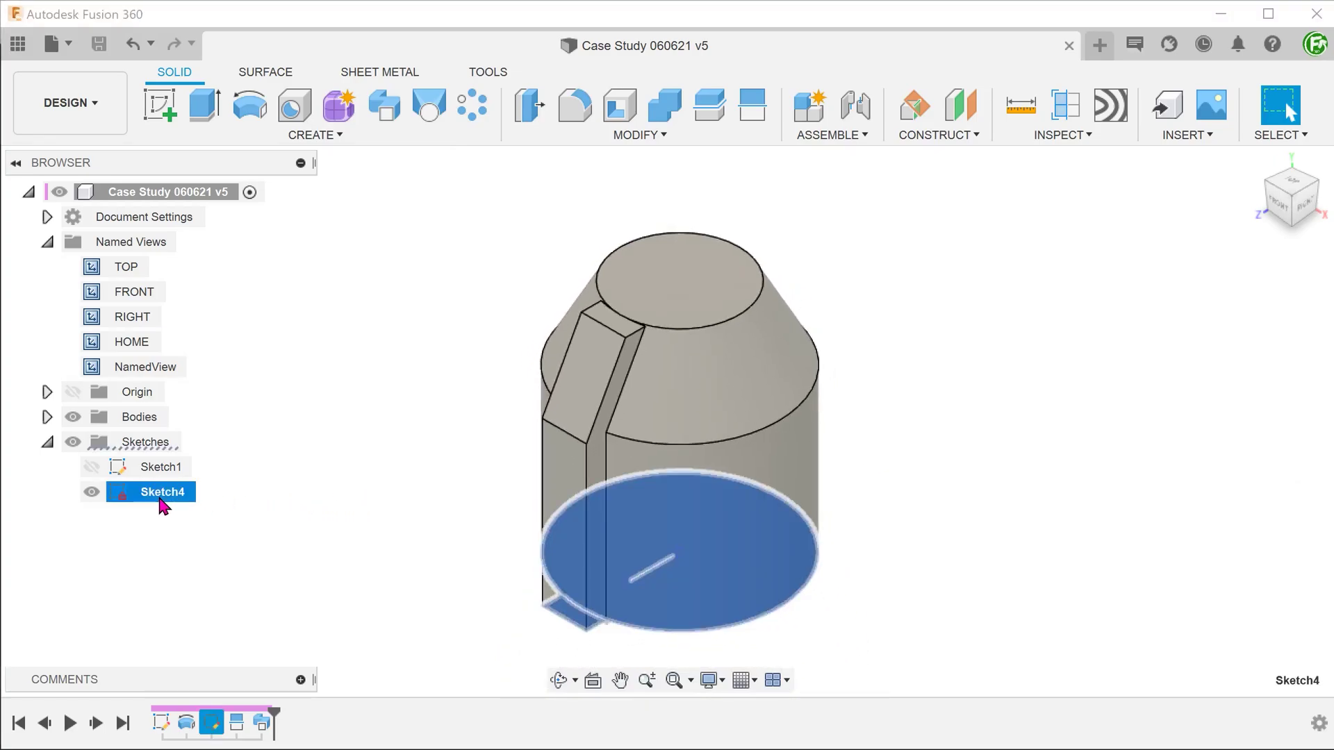
{"action": "left_click", "coordinate": [672, 633]}
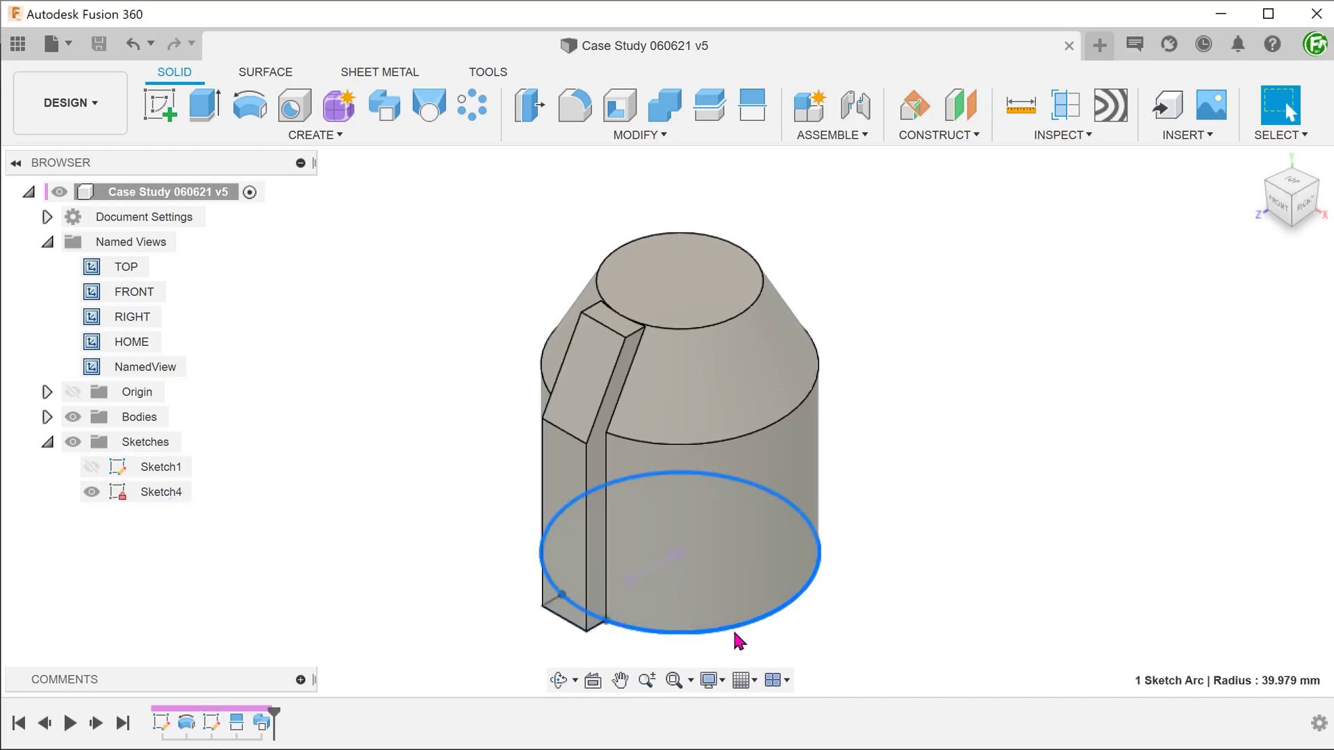
{"action": "left_click", "coordinate": [922, 632]}
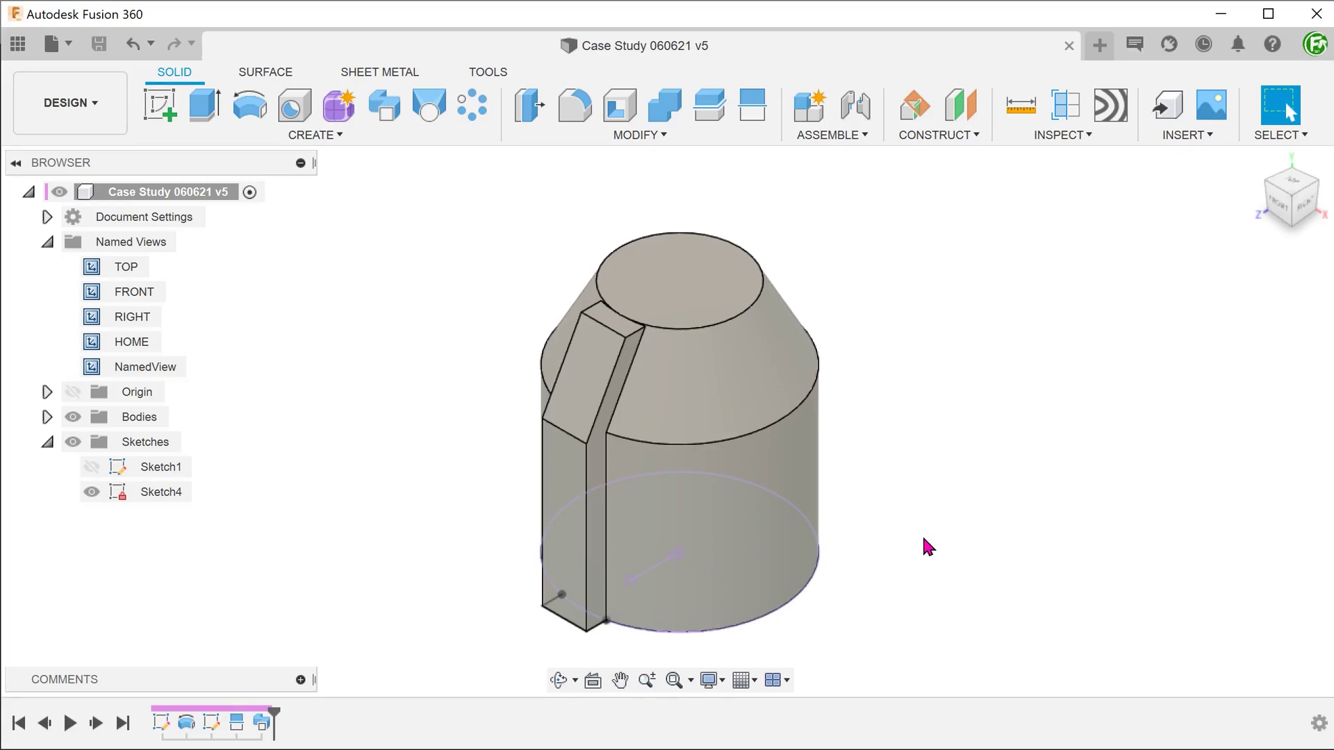
{"action": "mouse_move", "coordinate": [923, 534]}
{"action": "middle_mouse_down", "text": "shift"}
{"action": "mouse_move", "coordinate": [387, 310]}
{"action": "mouse_move", "coordinate": [545, 352]}
{"action": "mouse_move", "coordinate": [565, 336]}
{"action": "mouse_move", "coordinate": [738, 316]}
{"action": "mouse_move", "coordinate": [795, 283]}
{"action": "mouse_move", "coordinate": [856, 272]}
{"action": "mouse_move", "coordinate": [876, 286]}
{"action": "mouse_move", "coordinate": [759, 349]}
{"action": "mouse_move", "coordinate": [565, 396]}
{"action": "mouse_move", "coordinate": [403, 366]}
{"action": "mouse_move", "coordinate": [297, 317]}
{"action": "middle_mouse_up", "text": "shift"}
- Delete the two thin sliver faces so the ridge meets the tapered top
{"action": "left_click", "coordinate": [545, 352]}
{"action": "left_click", "coordinate": [882, 282], "text": "shift"}
{"action": "key", "text": "Delete"}
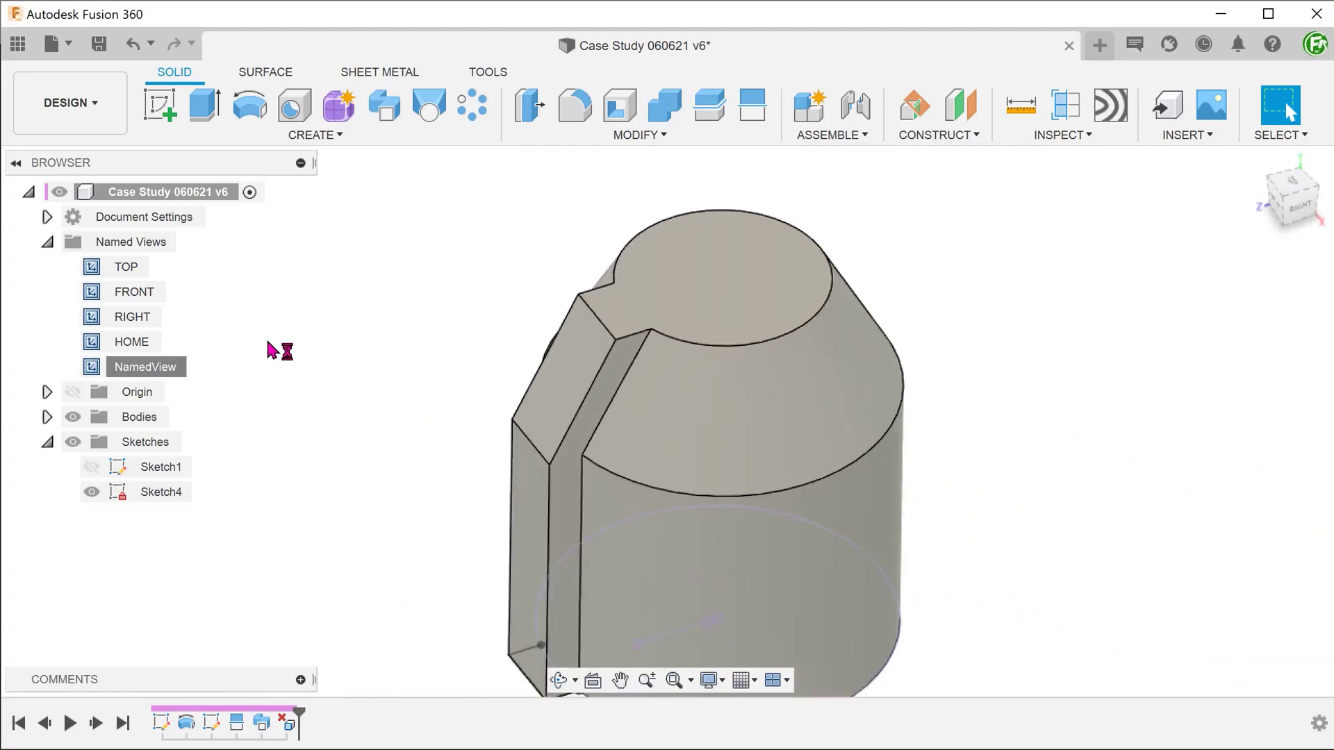
- Check a section at -10 mm from the top face, then cancel the analysis
{"action": "left_click", "coordinate": [1062, 135]}
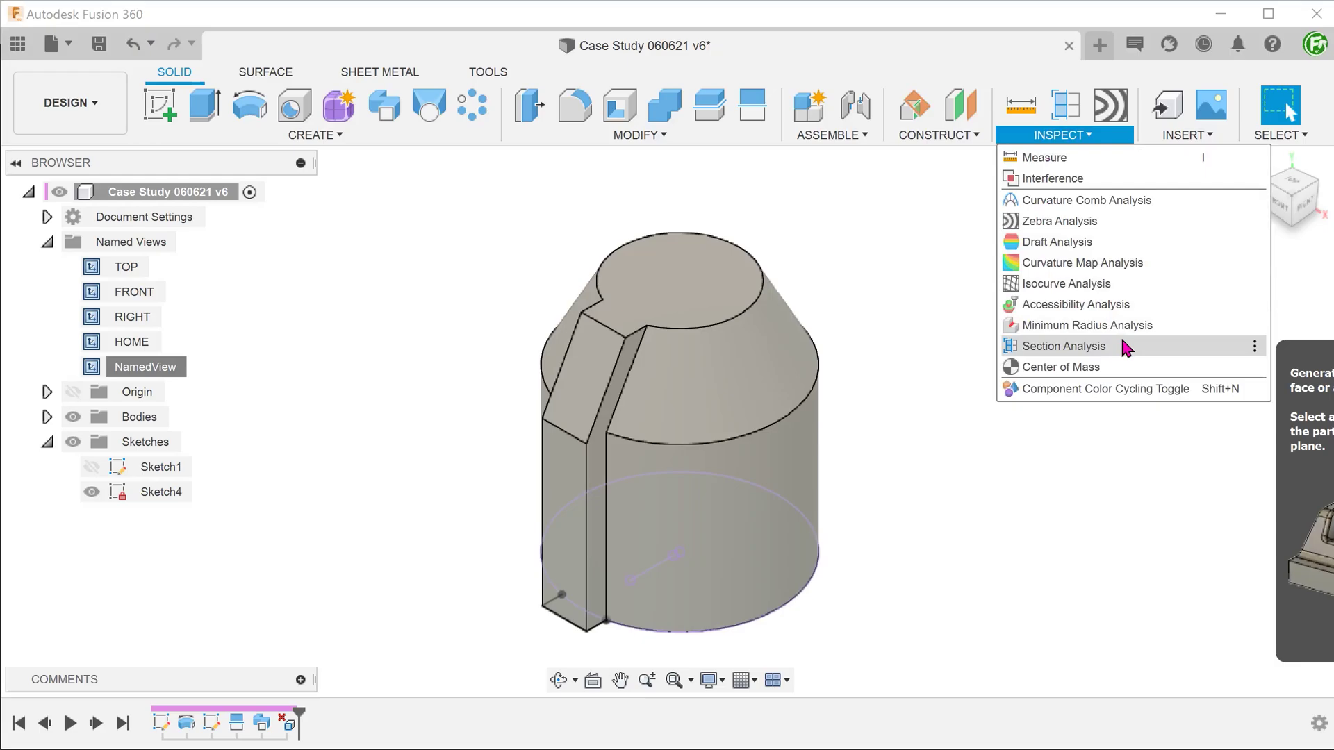
{"action": "left_click", "coordinate": [1049, 346]}
{"action": "left_click", "coordinate": [701, 257]}
{"action": "mouse_move", "coordinate": [701, 257]}
{"action": "left_mouse_down"}
{"action": "mouse_move", "coordinate": [703, 330]}
{"action": "mouse_move", "coordinate": [718, 266]}
{"action": "mouse_move", "coordinate": [703, 240]}
{"action": "left_mouse_up"}
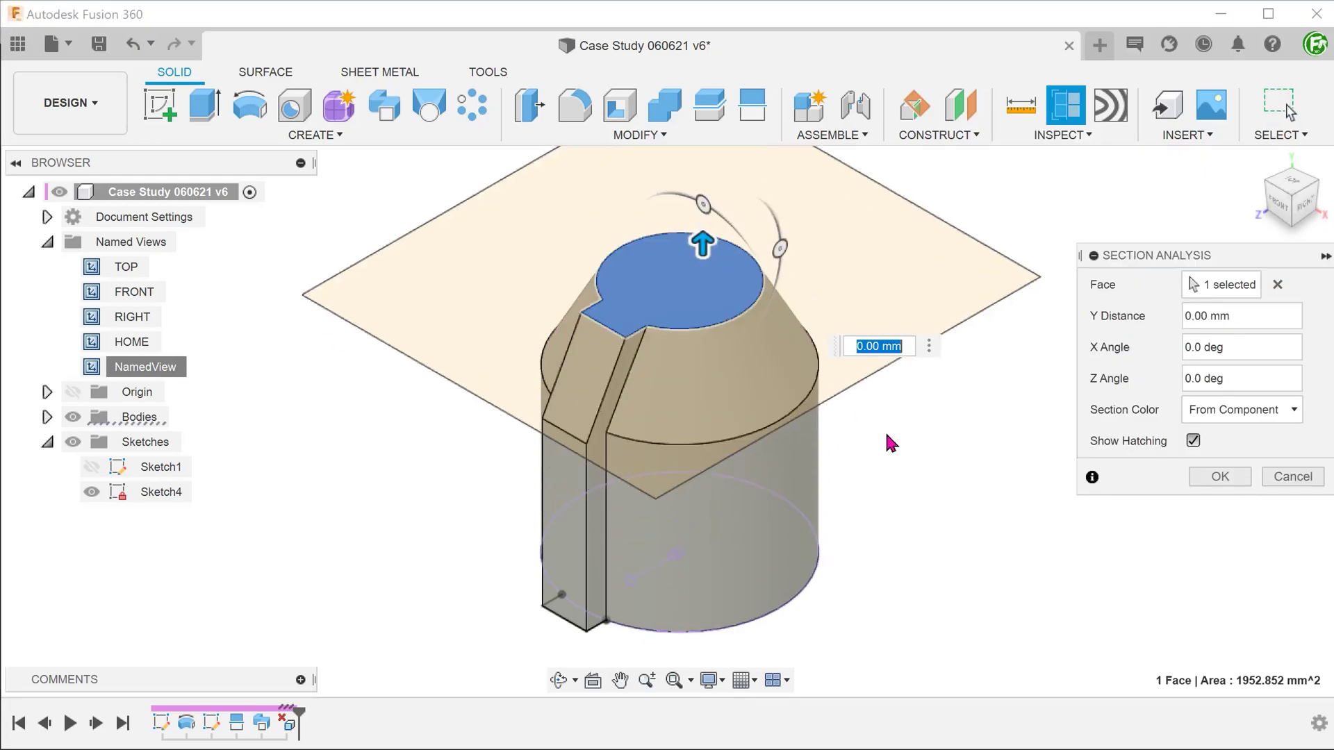
{"action": "left_click", "coordinate": [1293, 477]}
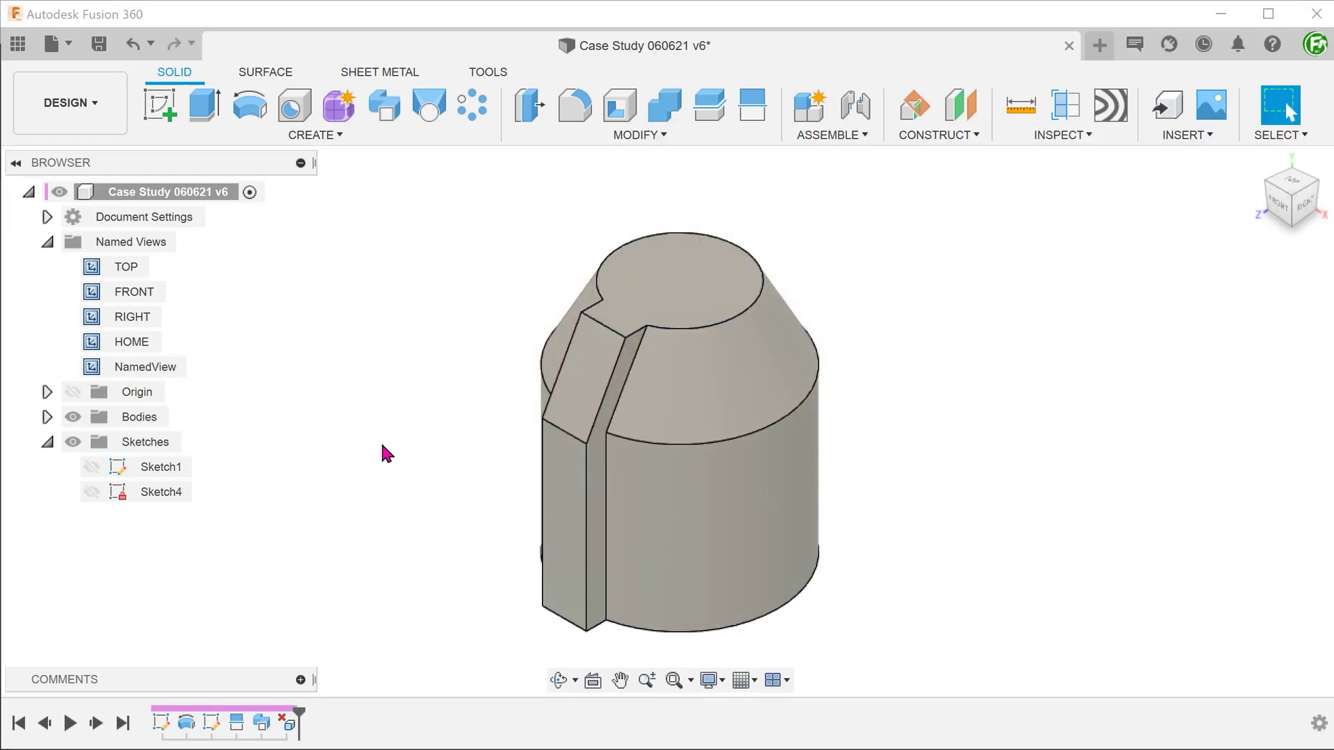
- Circular-pattern the sweep and delete-face features six times about the circular edge with Optimized compute
{"action": "left_click", "coordinate": [292, 135]}
{"action": "mouse_move", "coordinate": [245, 561]}
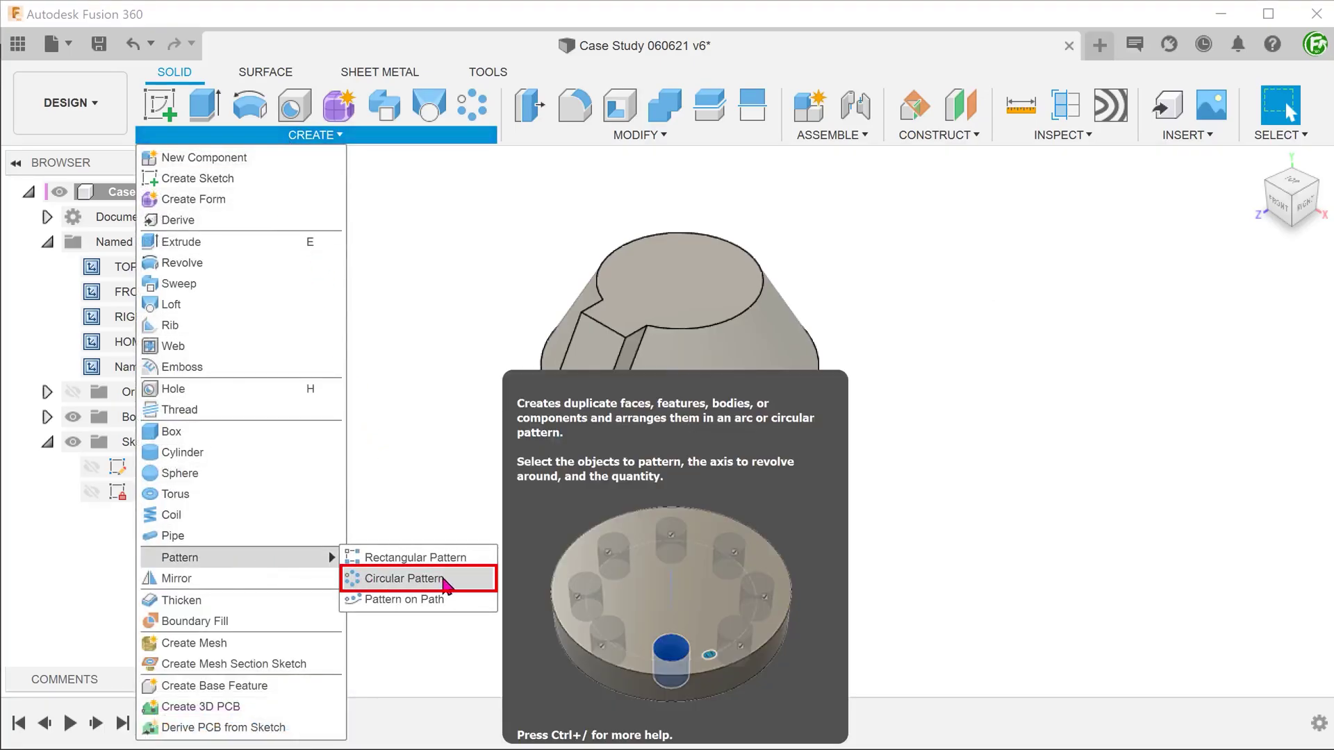
{"action": "left_click", "coordinate": [445, 586]}
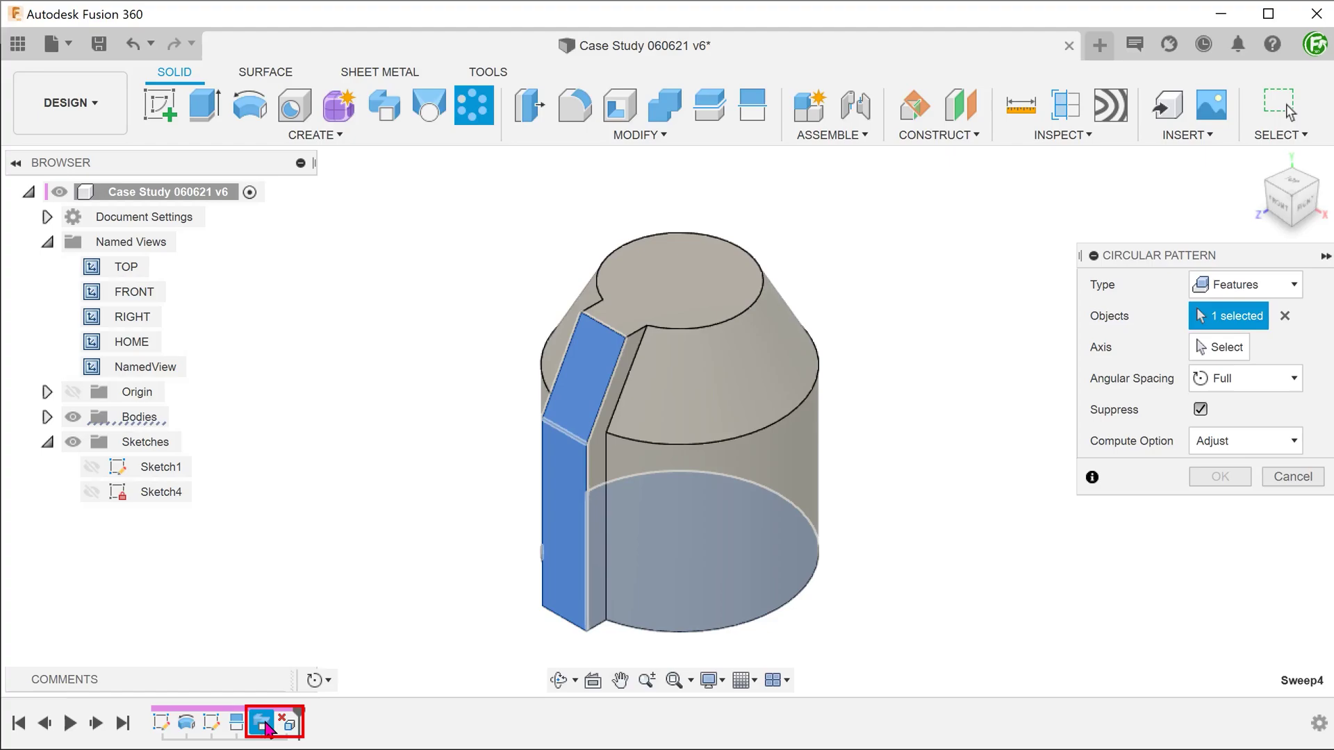
{"action": "left_click", "coordinate": [287, 728]}
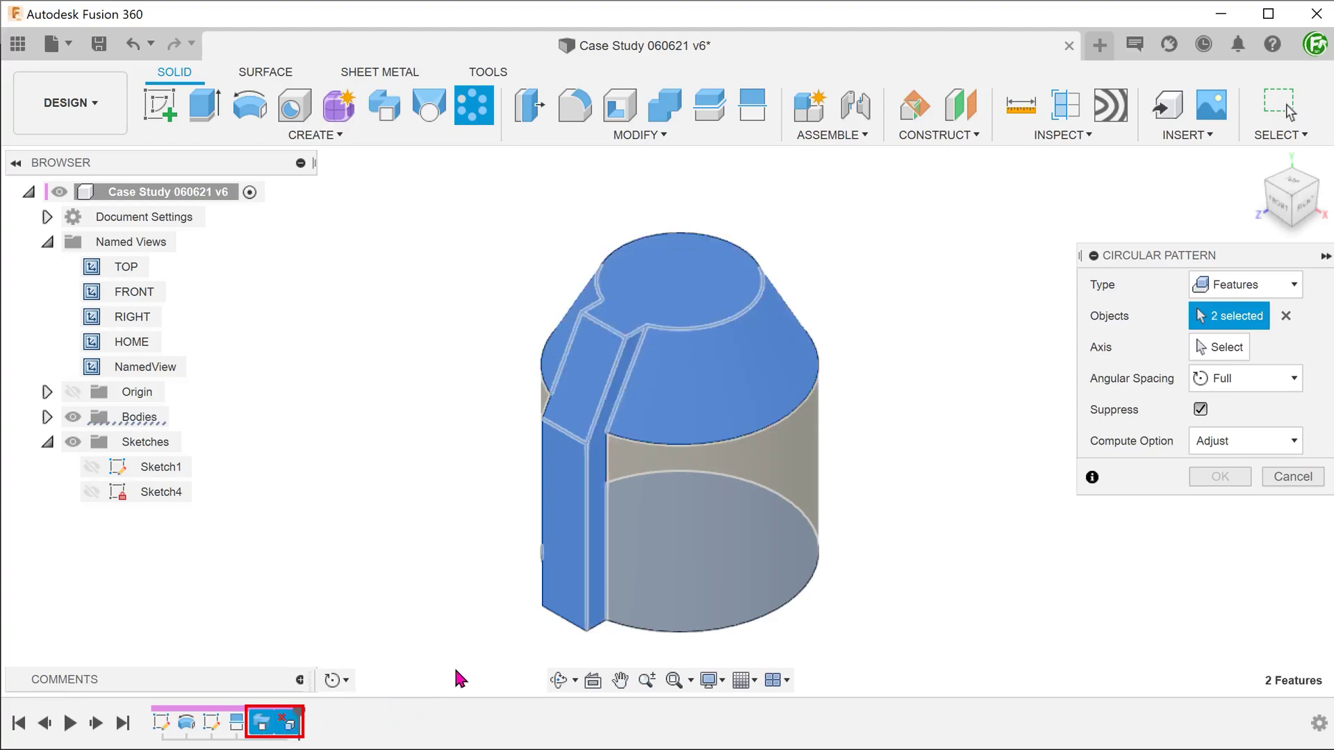
{"action": "left_click", "coordinate": [1226, 351]}
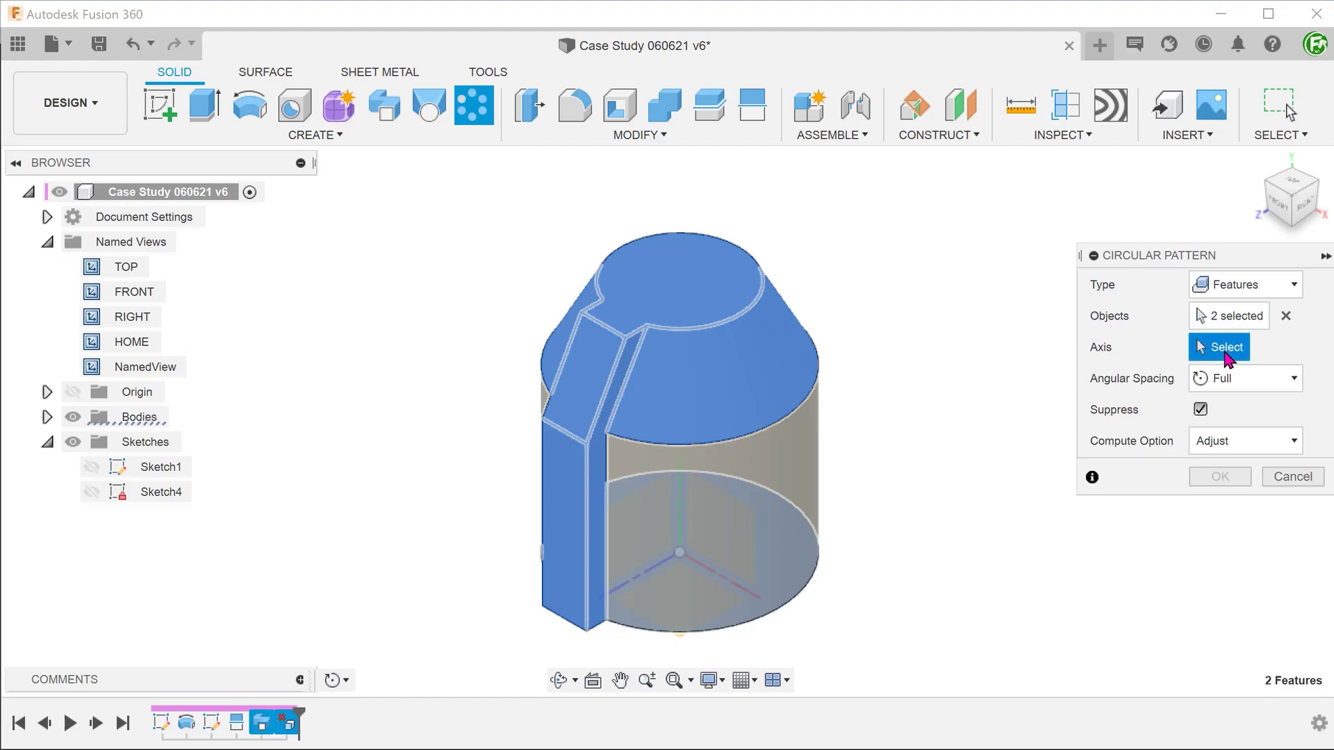
{"action": "left_click", "coordinate": [746, 449]}
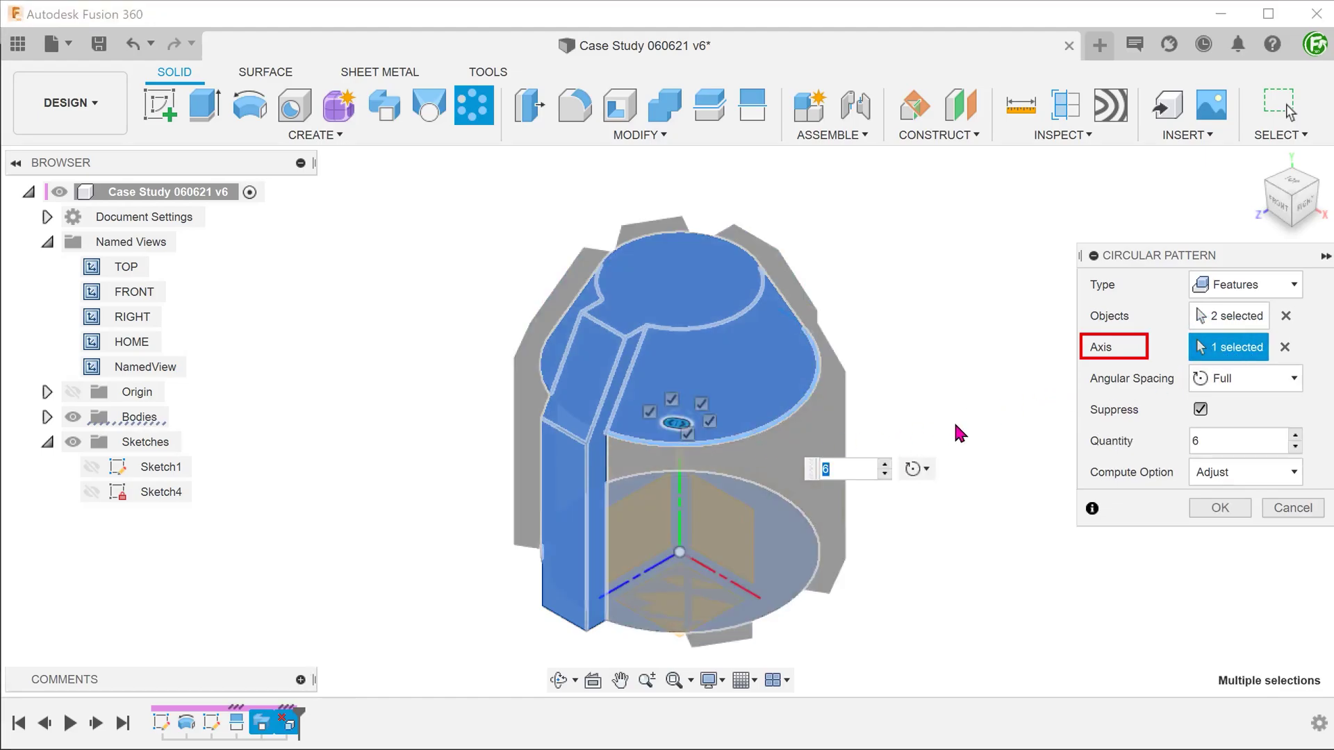
{"action": "left_click", "coordinate": [1247, 473]}
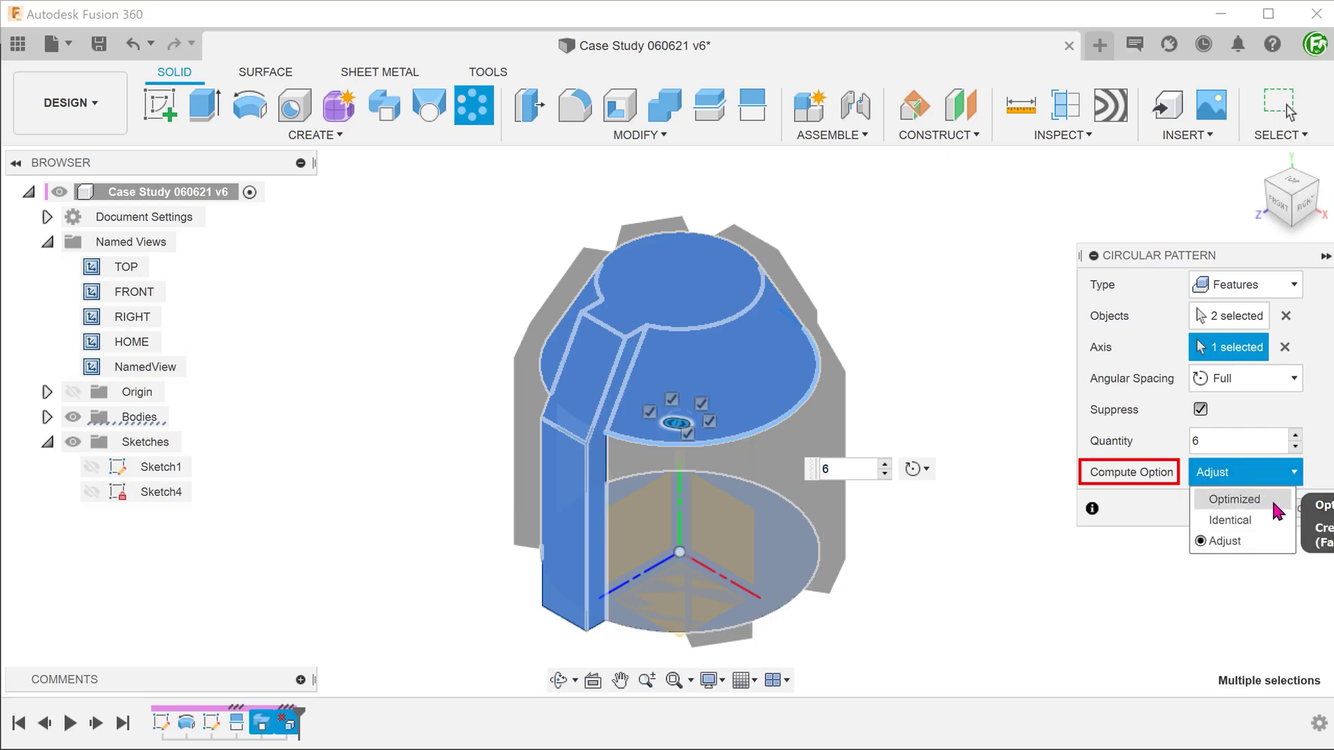
{"action": "left_click", "coordinate": [1235, 499]}
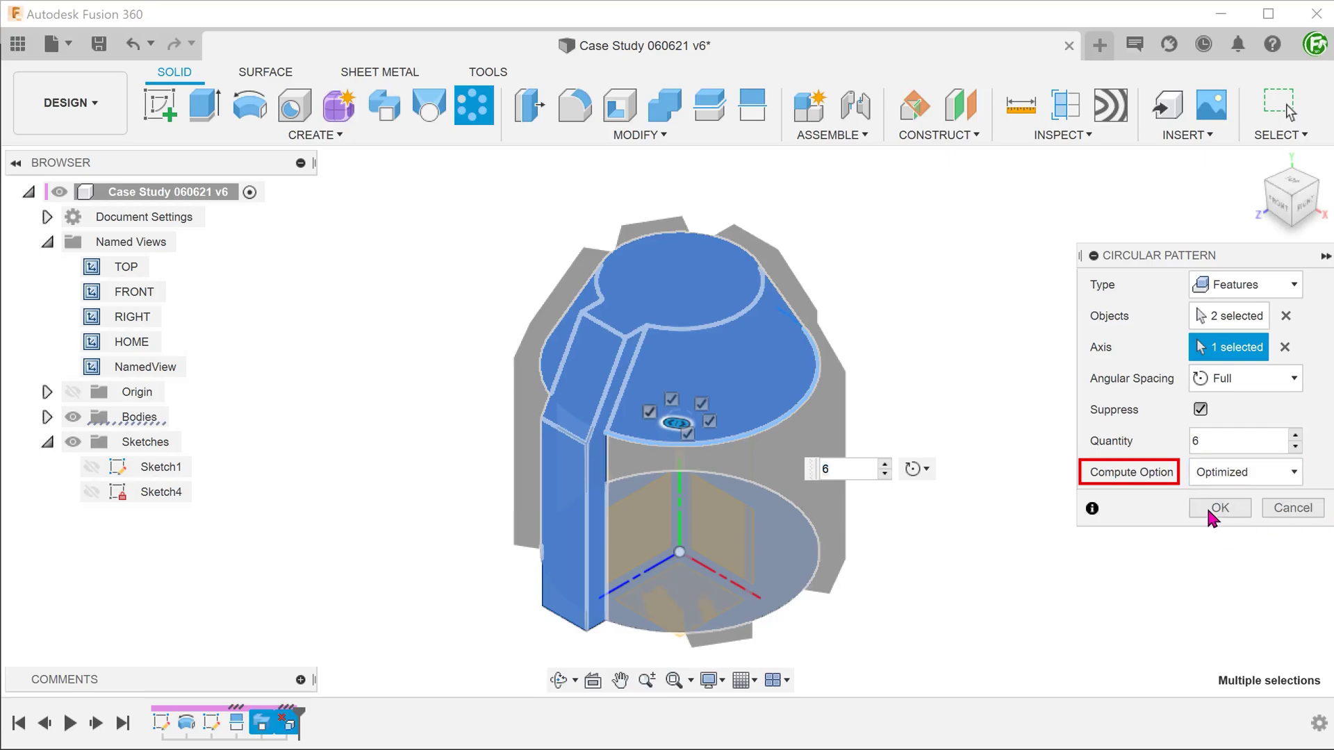
{"action": "left_click", "coordinate": [1212, 511]}
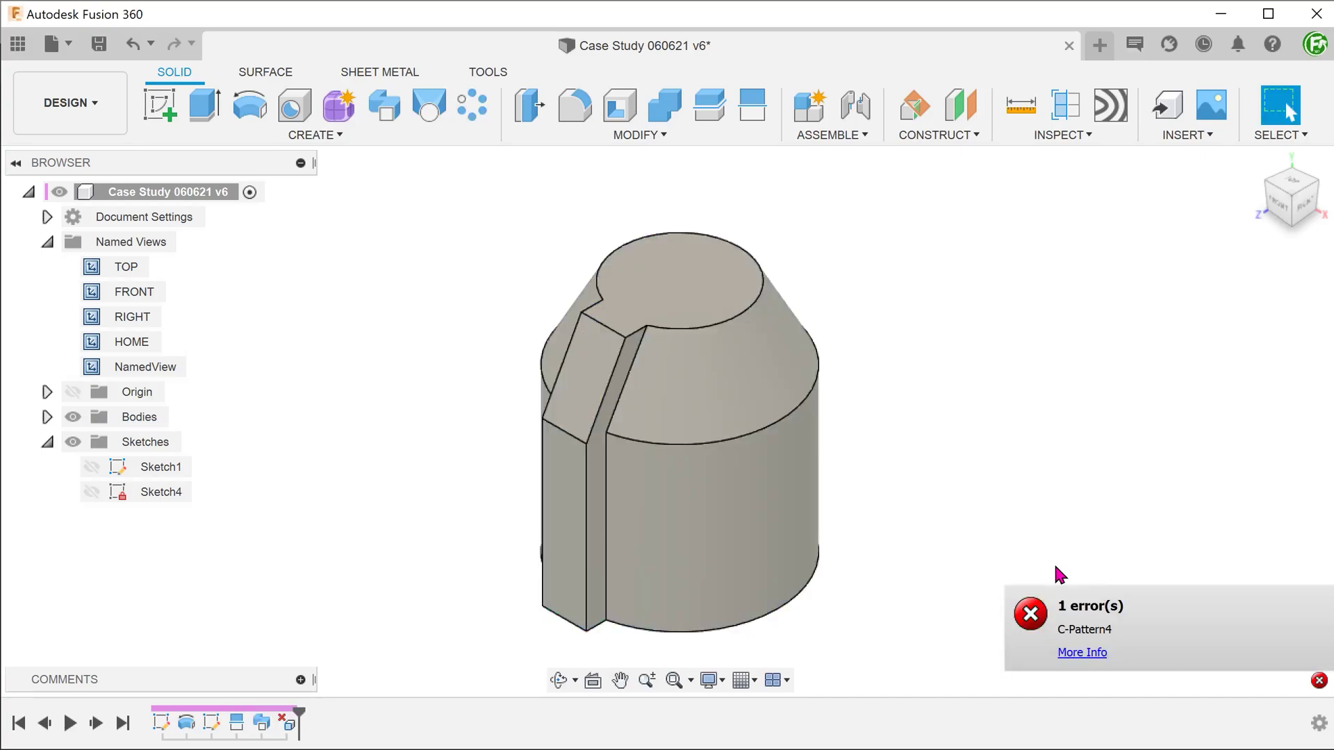
- Circular-pattern Sweep4 and DeleteFace3 six times about the circular edge with Identical compute
{"action": "left_click", "coordinate": [473, 118]}
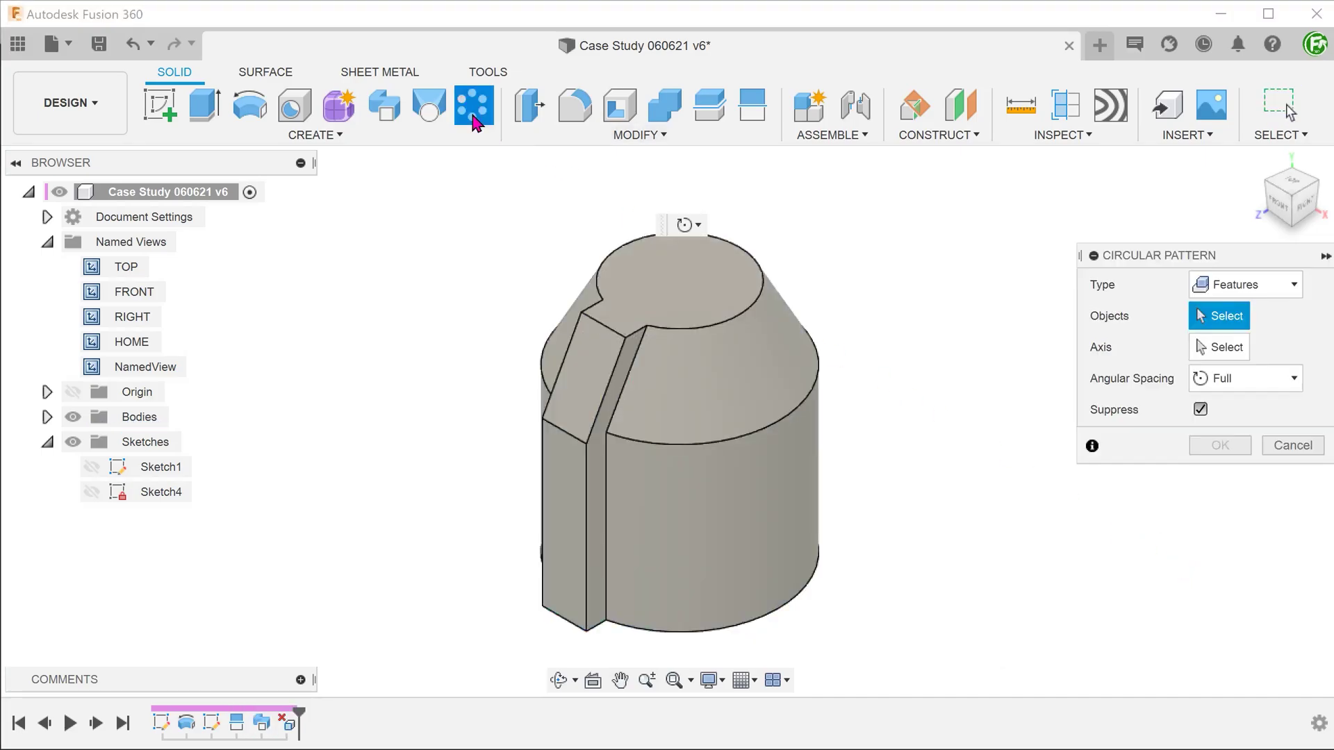
{"action": "left_click", "coordinate": [261, 723]}
{"action": "left_click", "coordinate": [289, 725]}
{"action": "left_click", "coordinate": [1198, 353]}
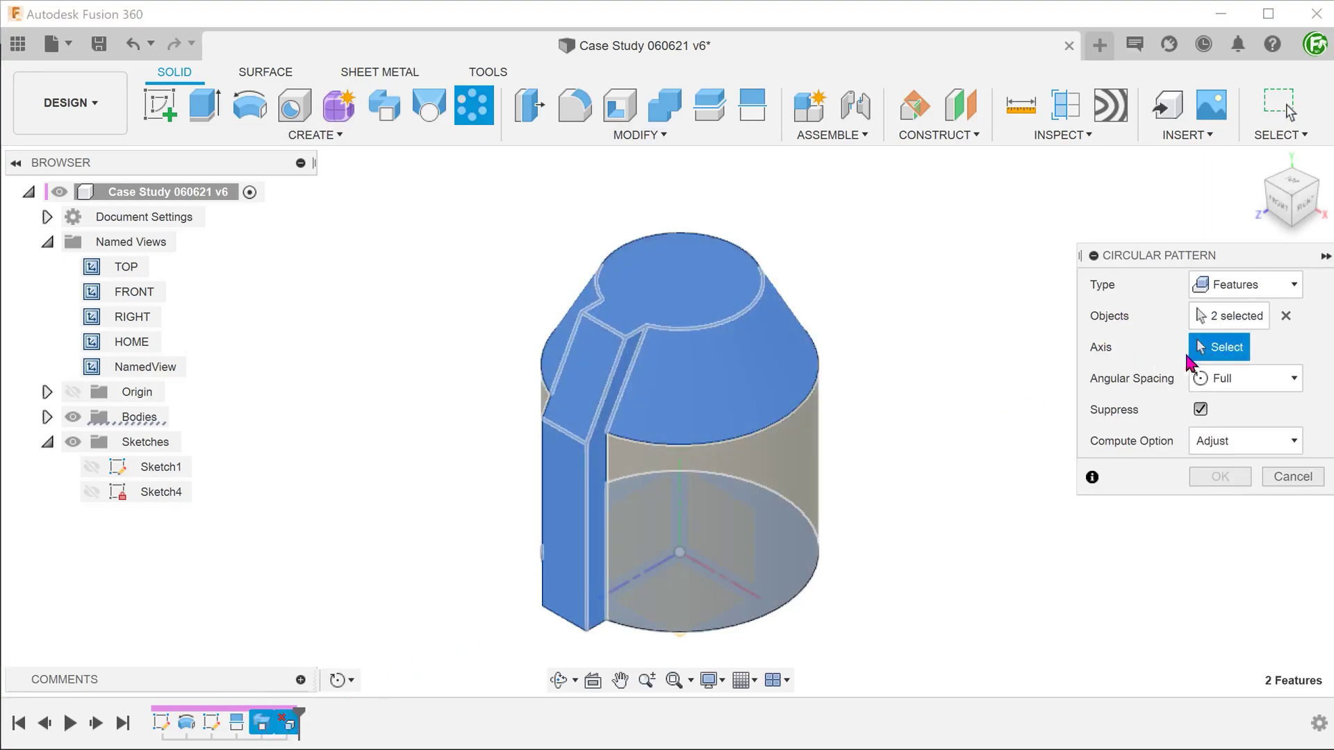
{"action": "left_click", "coordinate": [777, 439]}
{"action": "left_click", "coordinate": [1209, 471]}
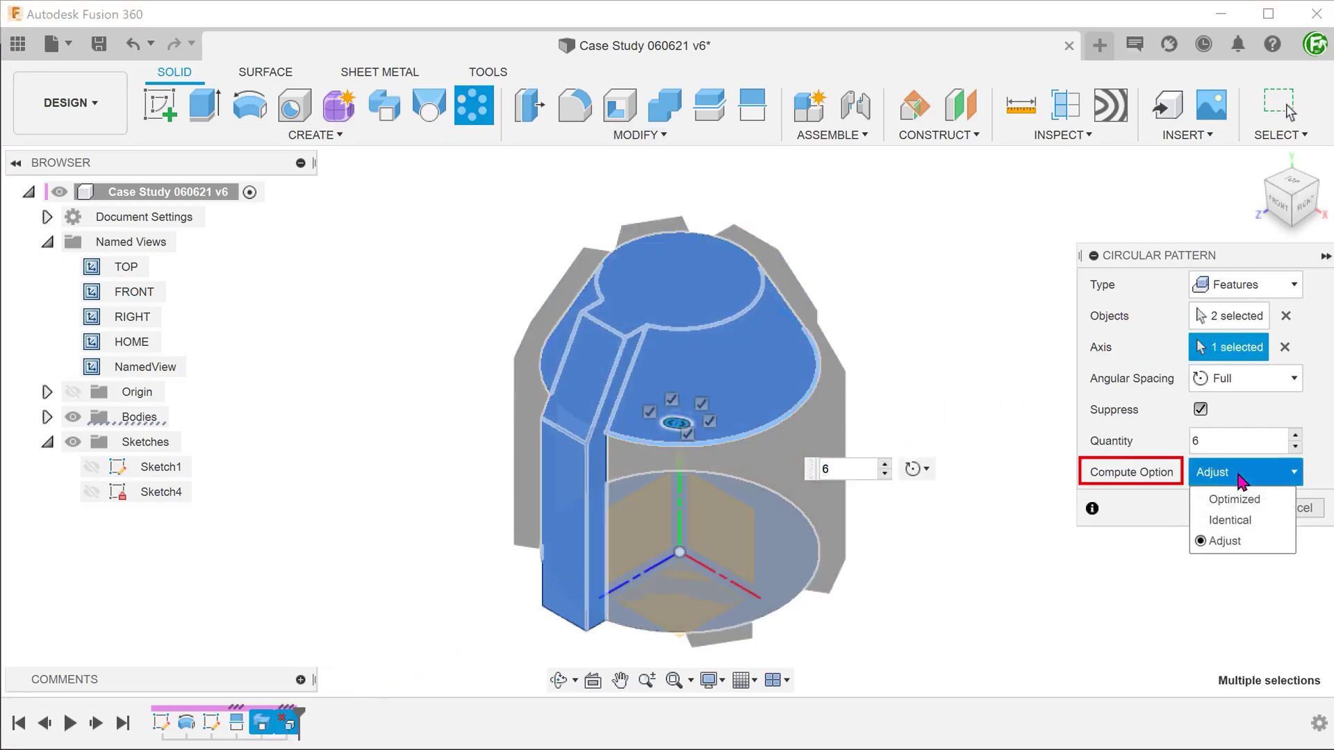
{"action": "left_click", "coordinate": [1230, 520]}
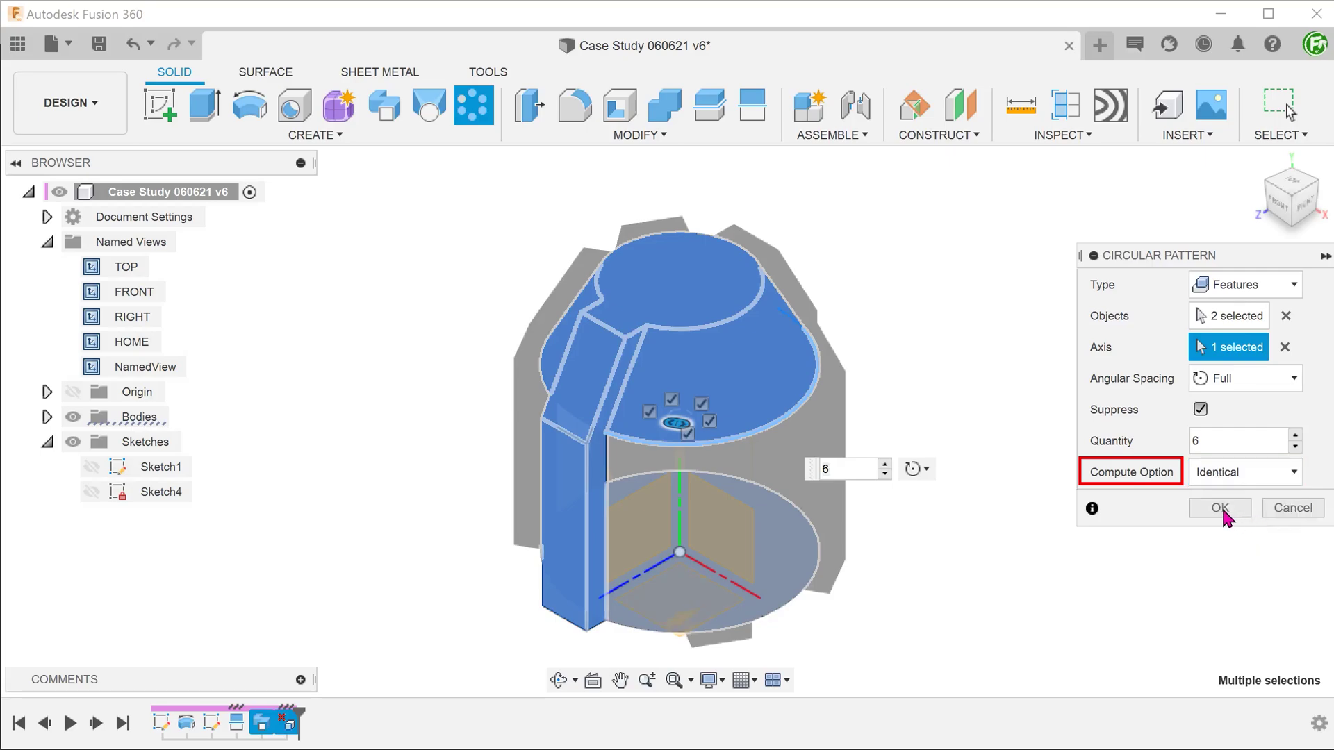
{"action": "left_click", "coordinate": [1222, 511]}
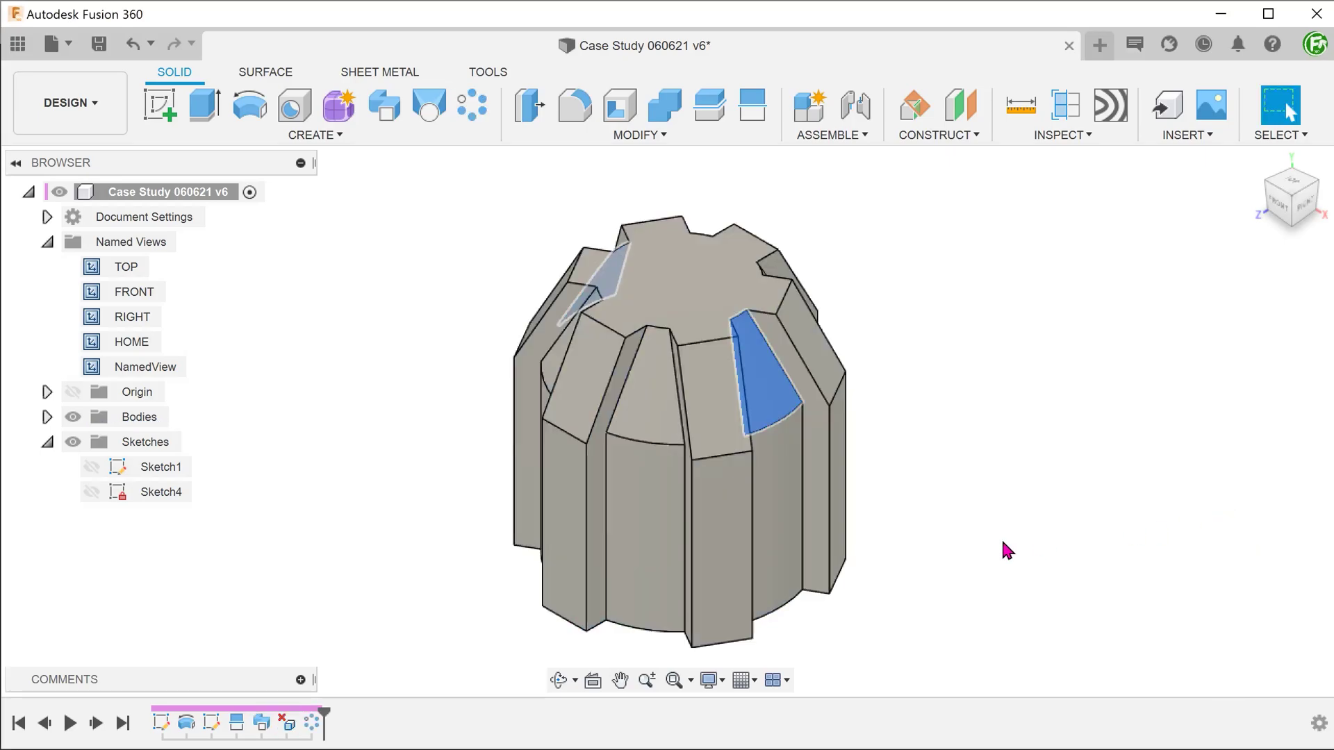
- Run a section analysis 10 mm below the top face, then close it
{"action": "left_click", "coordinate": [1049, 136]}
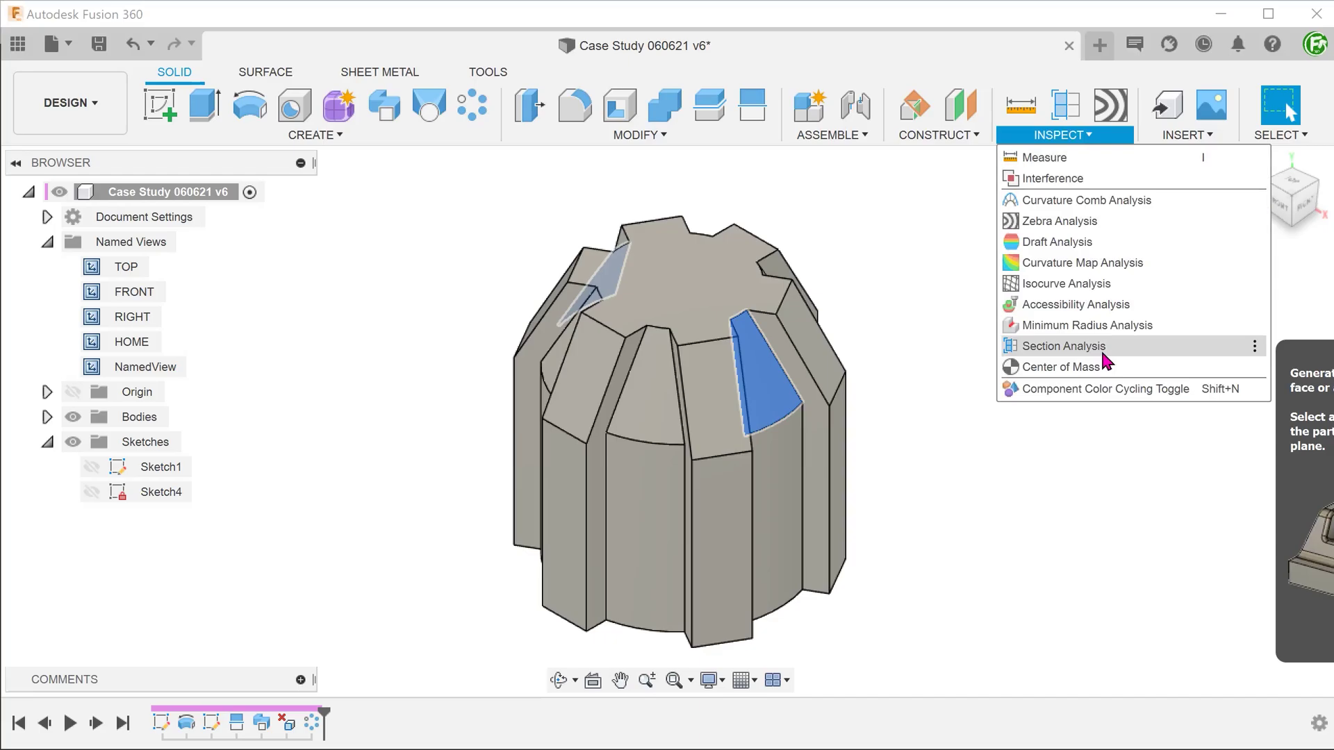
{"action": "left_click", "coordinate": [1103, 353]}
{"action": "scroll", "coordinate": [695, 307], "scroll_direction": "up", "scroll_amount": 3}
{"action": "left_click", "coordinate": [694, 307]}
{"action": "mouse_move", "coordinate": [691, 262]}
{"action": "left_mouse_down"}
{"action": "mouse_move", "coordinate": [691, 324]}
{"action": "mouse_move", "coordinate": [689, 262]}
{"action": "mouse_move", "coordinate": [699, 292]}
{"action": "left_mouse_up"}
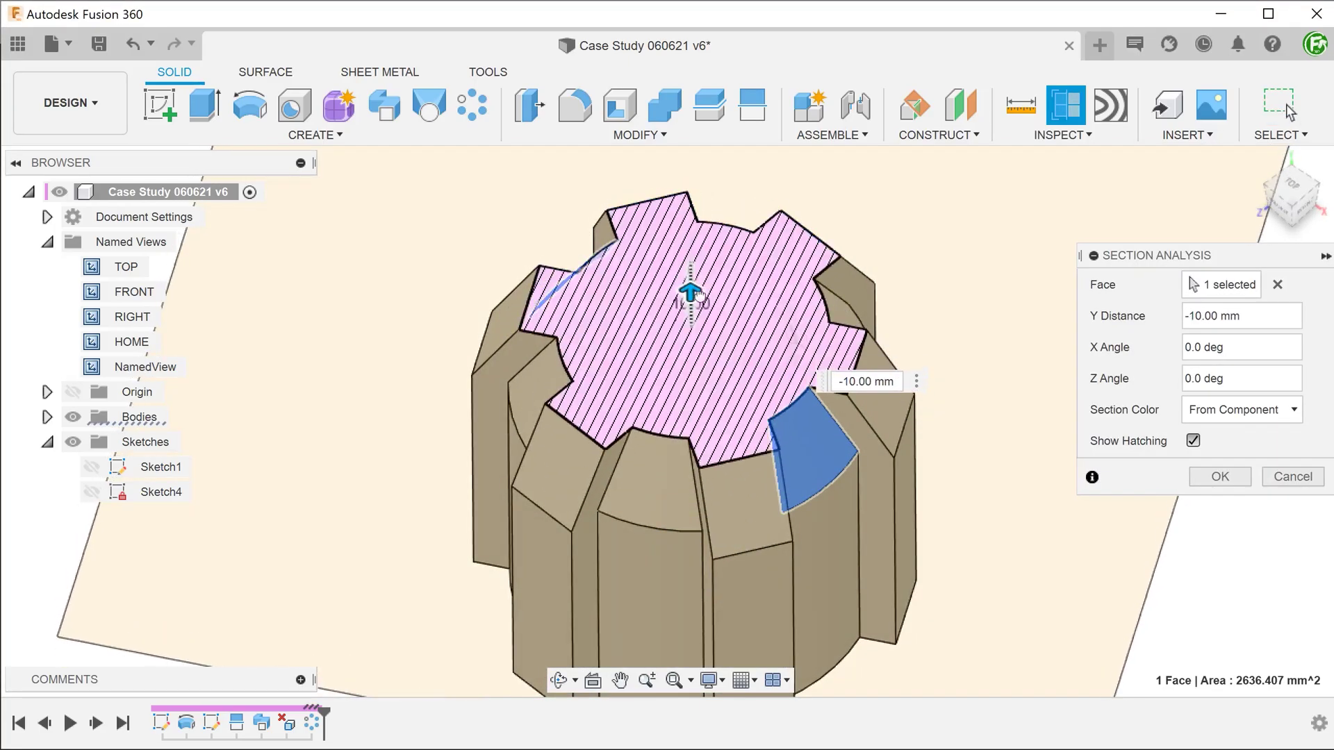
{"action": "left_click", "coordinate": [1286, 477]}
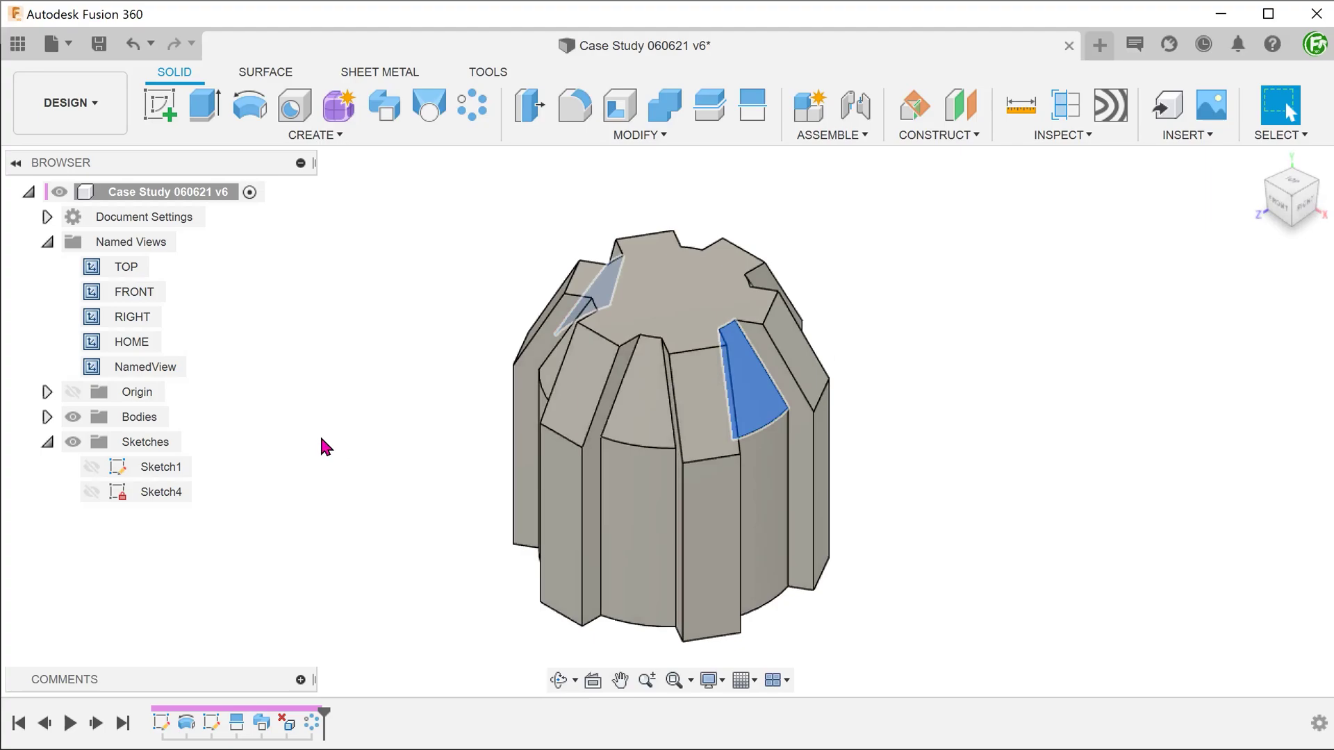
- In Sketch4, replace the rectangle's curved top edge with a straight line
{"action": "right_click", "coordinate": [178, 495]}
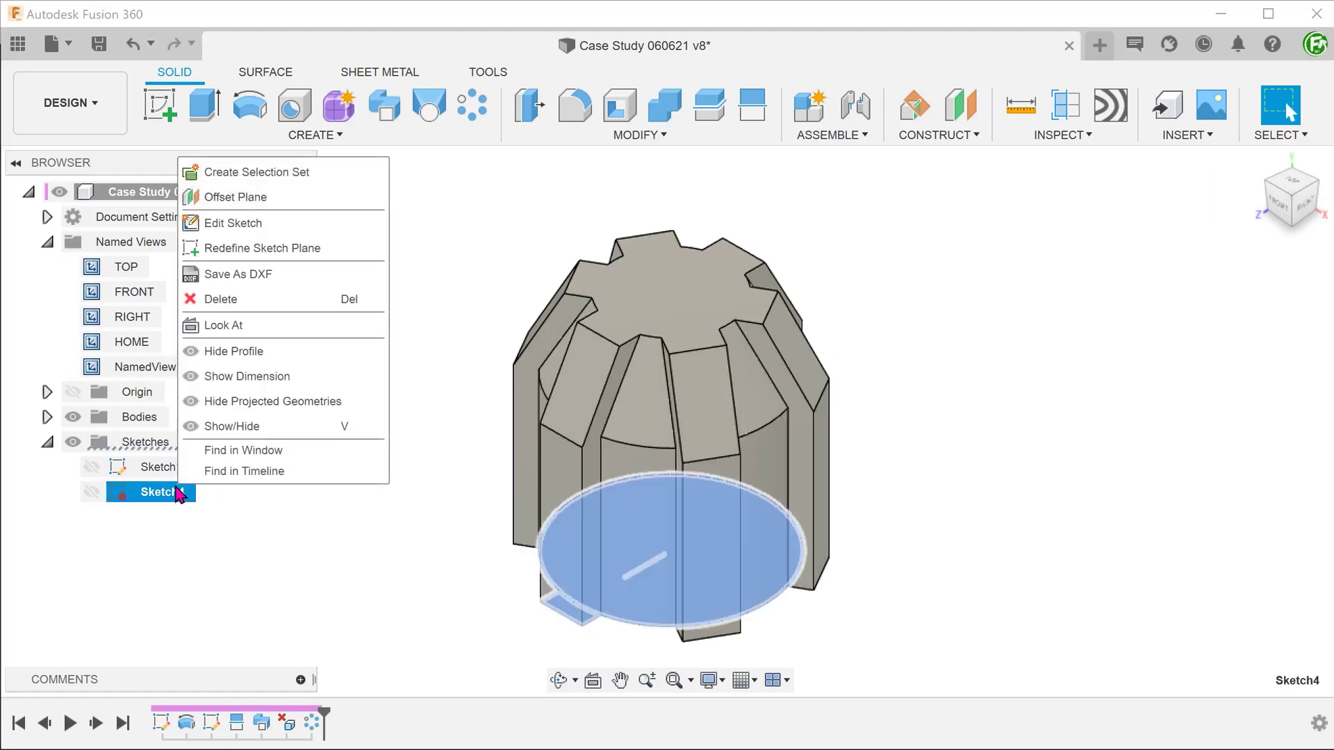
{"action": "left_click", "coordinate": [258, 228]}
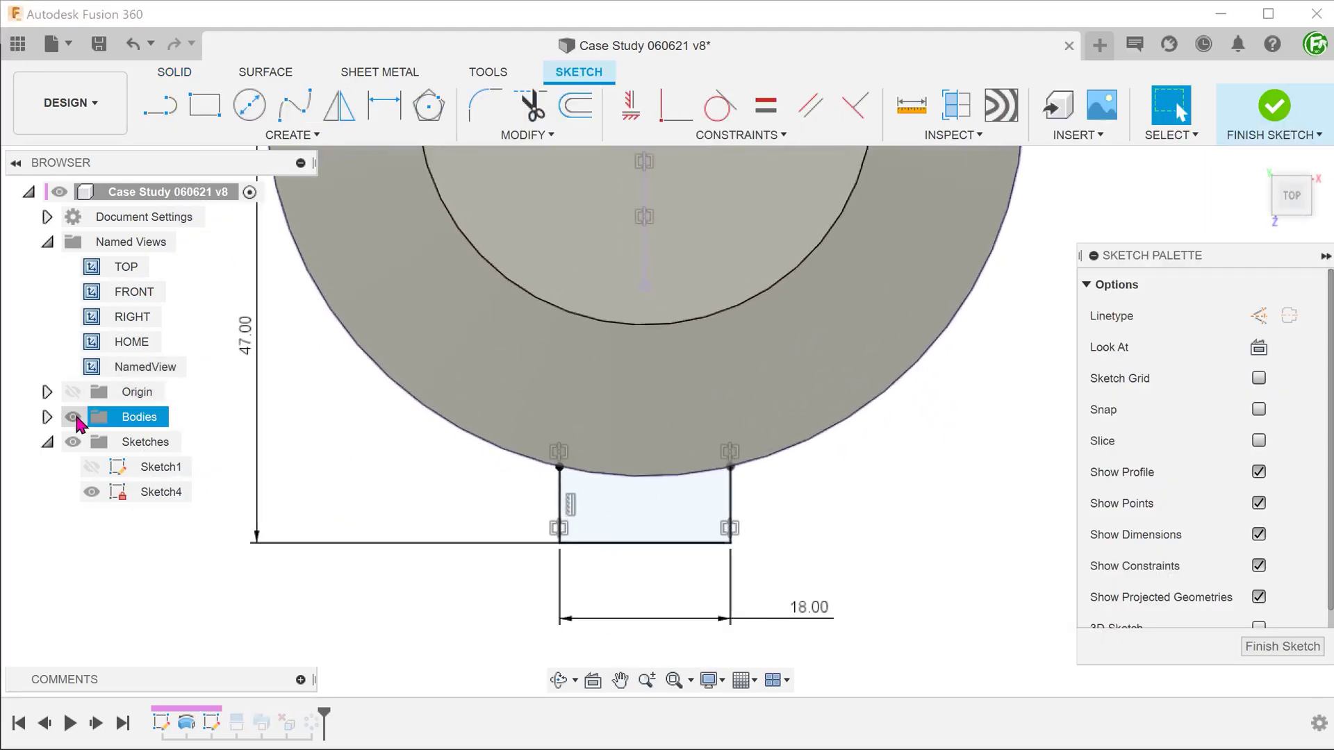
{"action": "left_click", "coordinate": [77, 419]}
{"action": "left_click", "coordinate": [507, 455]}
{"action": "key", "text": "Delete"}
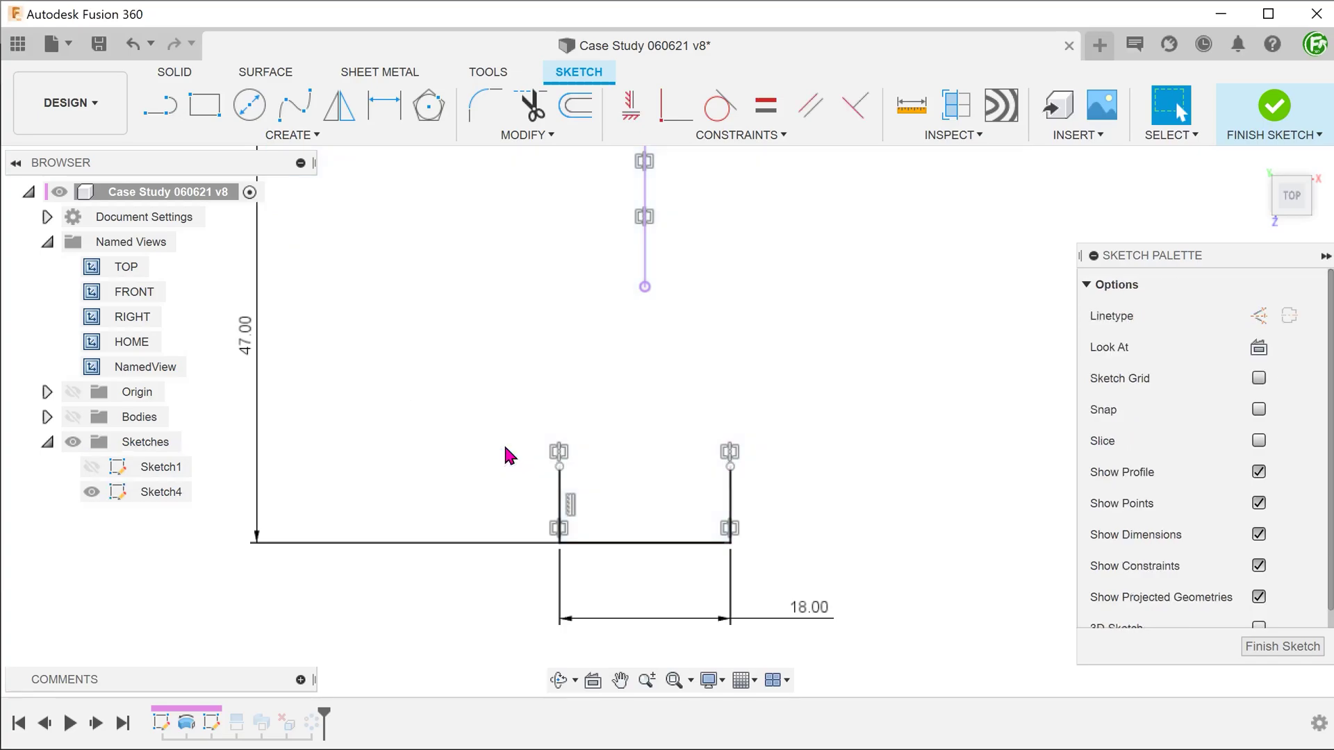
{"action": "key", "text": "l"}
{"action": "left_click", "coordinate": [559, 467]}
{"action": "left_click", "coordinate": [730, 467]}
{"action": "key", "text": "Escape"}
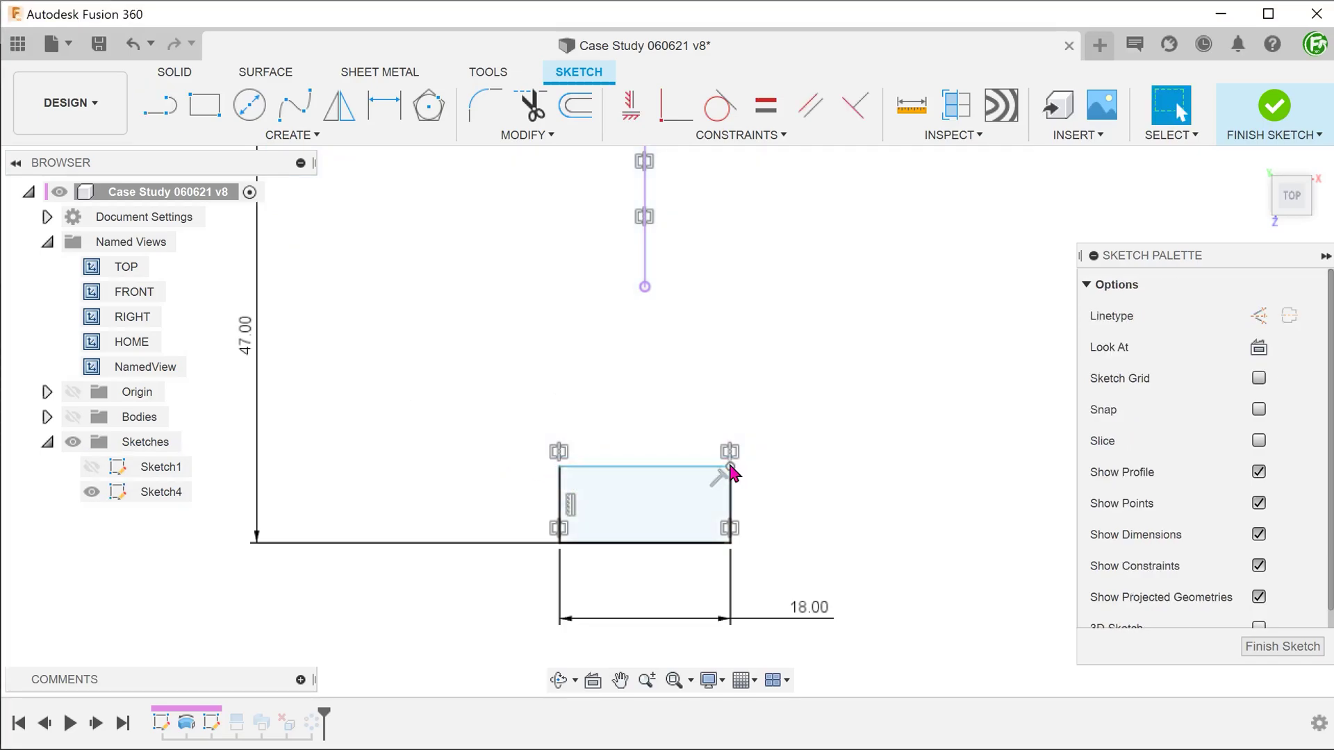
- Show the bodies again and stretch the rectangle's top line upward into the cylinder
{"action": "left_click", "coordinate": [72, 417]}
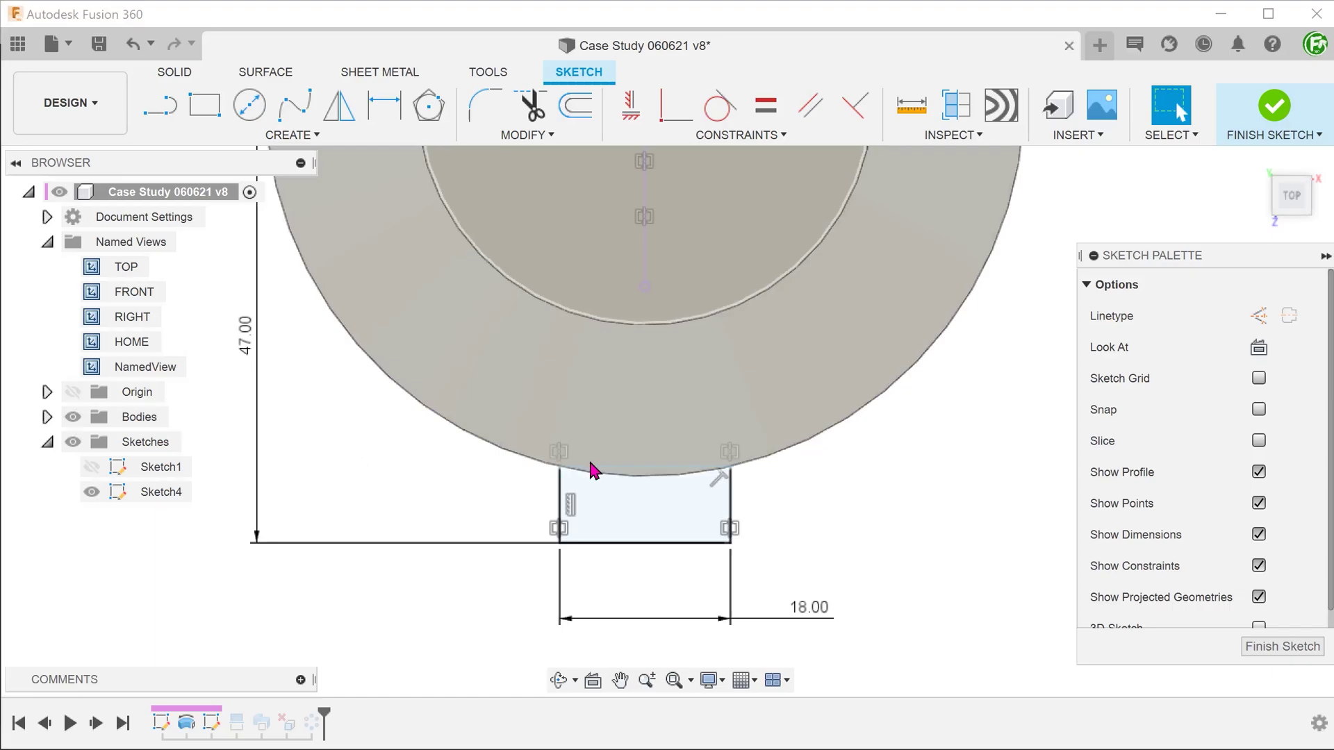
{"action": "left_click", "coordinate": [618, 459]}
{"action": "left_click_drag", "start_coordinate": [618, 461], "coordinate": [617, 437]}
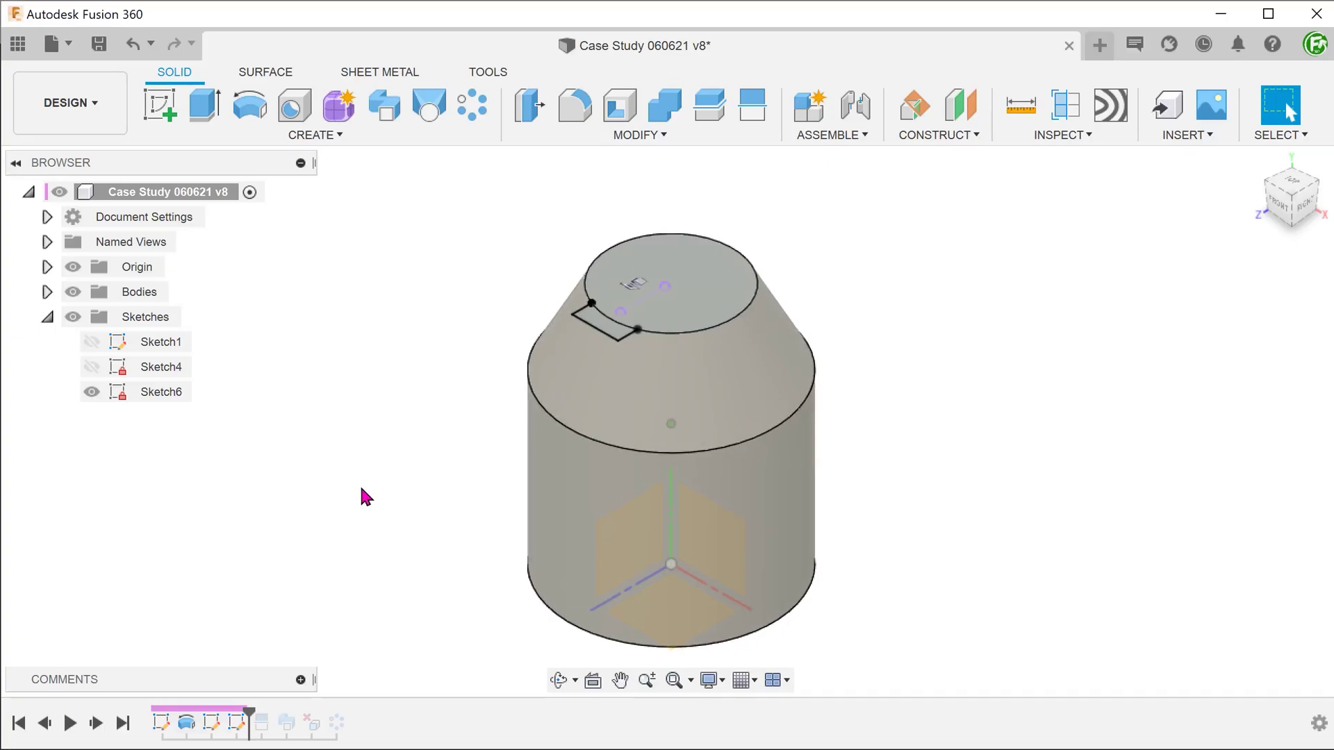
- Select the Sketch6 ridge profile, then switch the selection to the top-face circle
{"action": "left_click", "coordinate": [566, 375]}
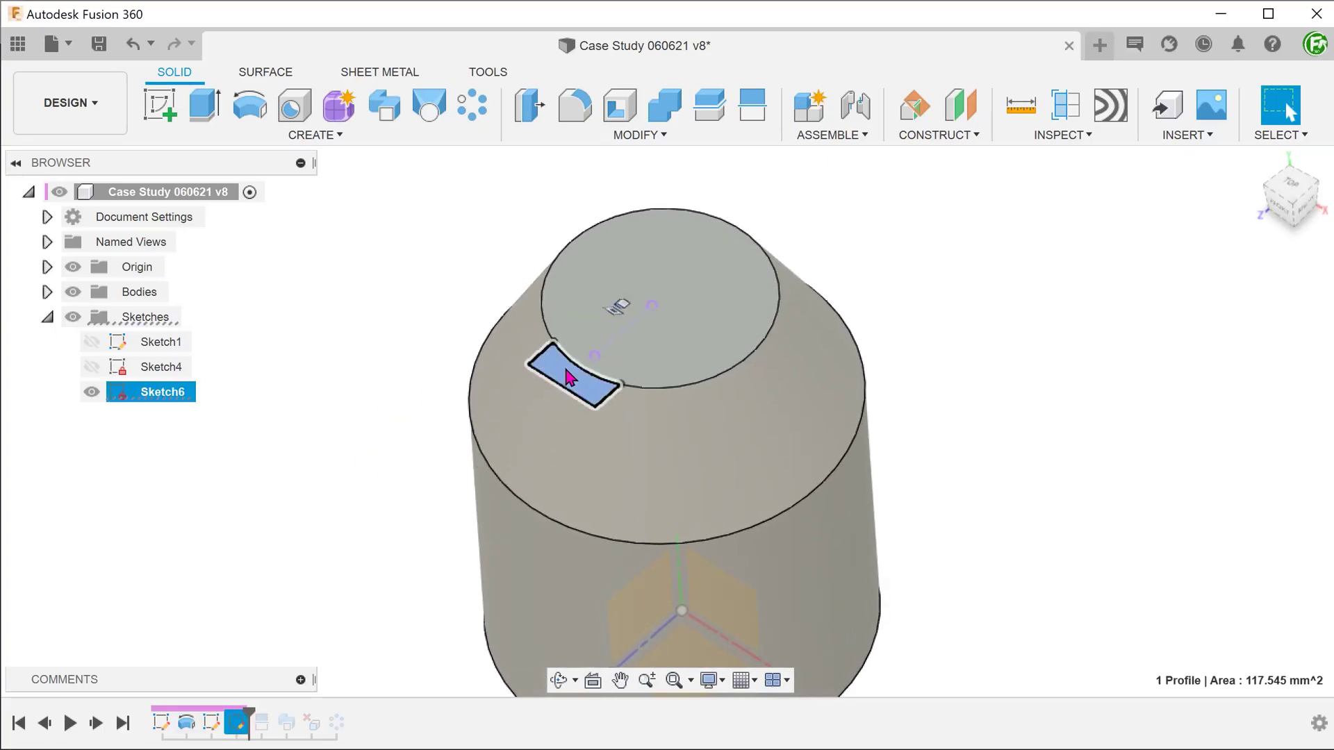
{"action": "left_click", "coordinate": [310, 401]}
{"action": "left_click", "coordinate": [545, 375]}
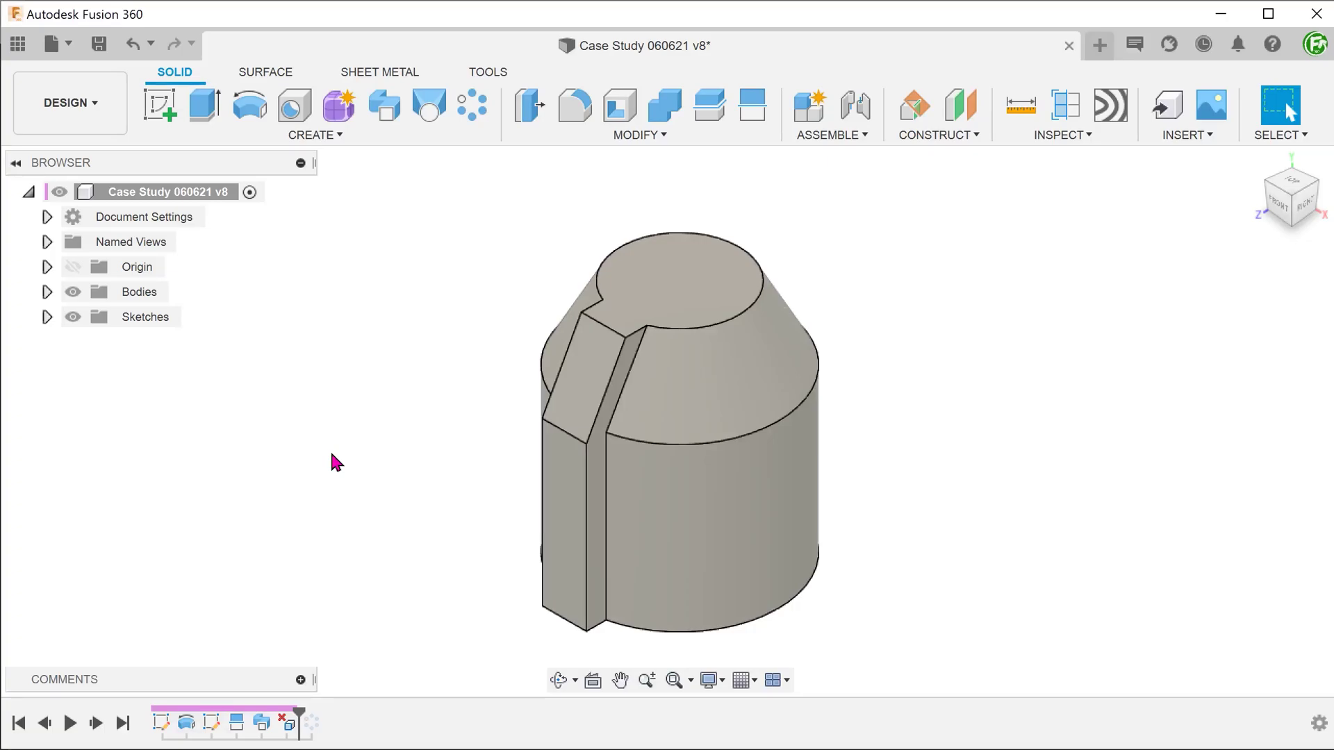
- Read the areas of the ridge's lower side face and upper sloped face
{"action": "left_click", "coordinate": [603, 530]}
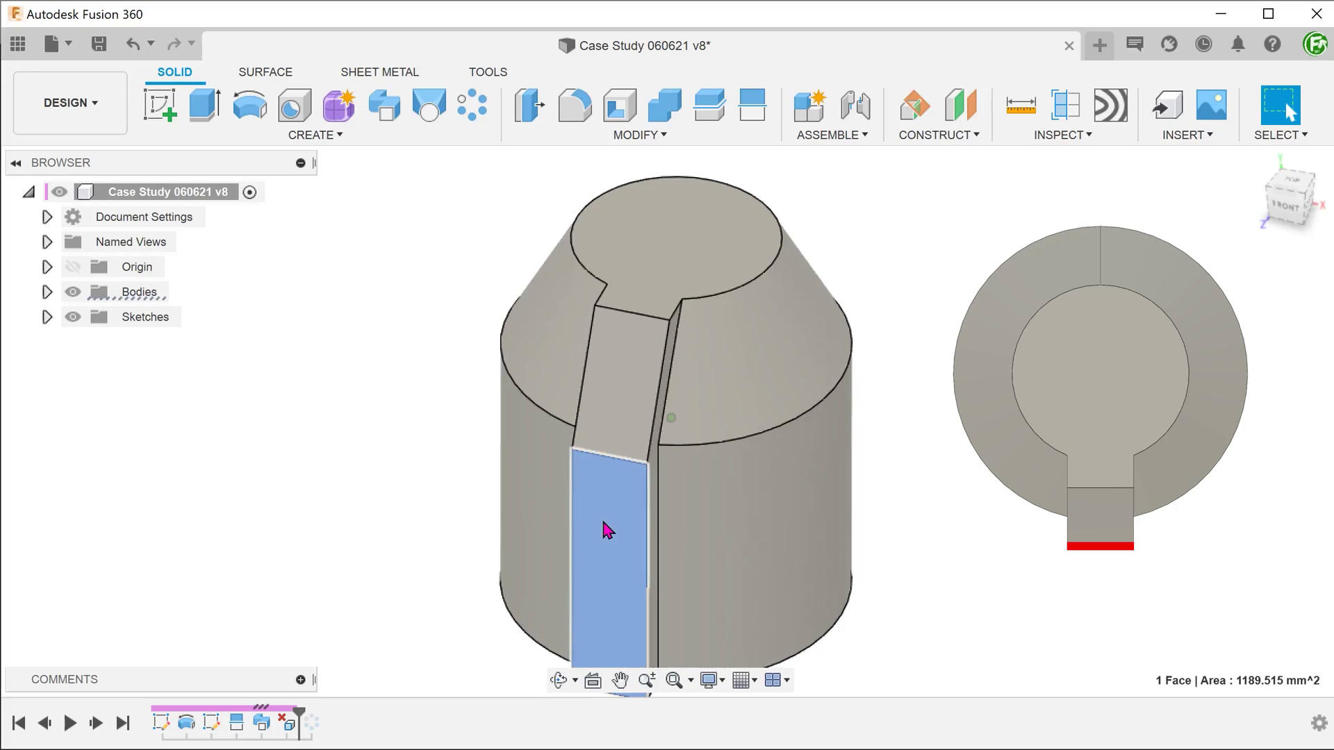
{"action": "left_click", "coordinate": [618, 410]}
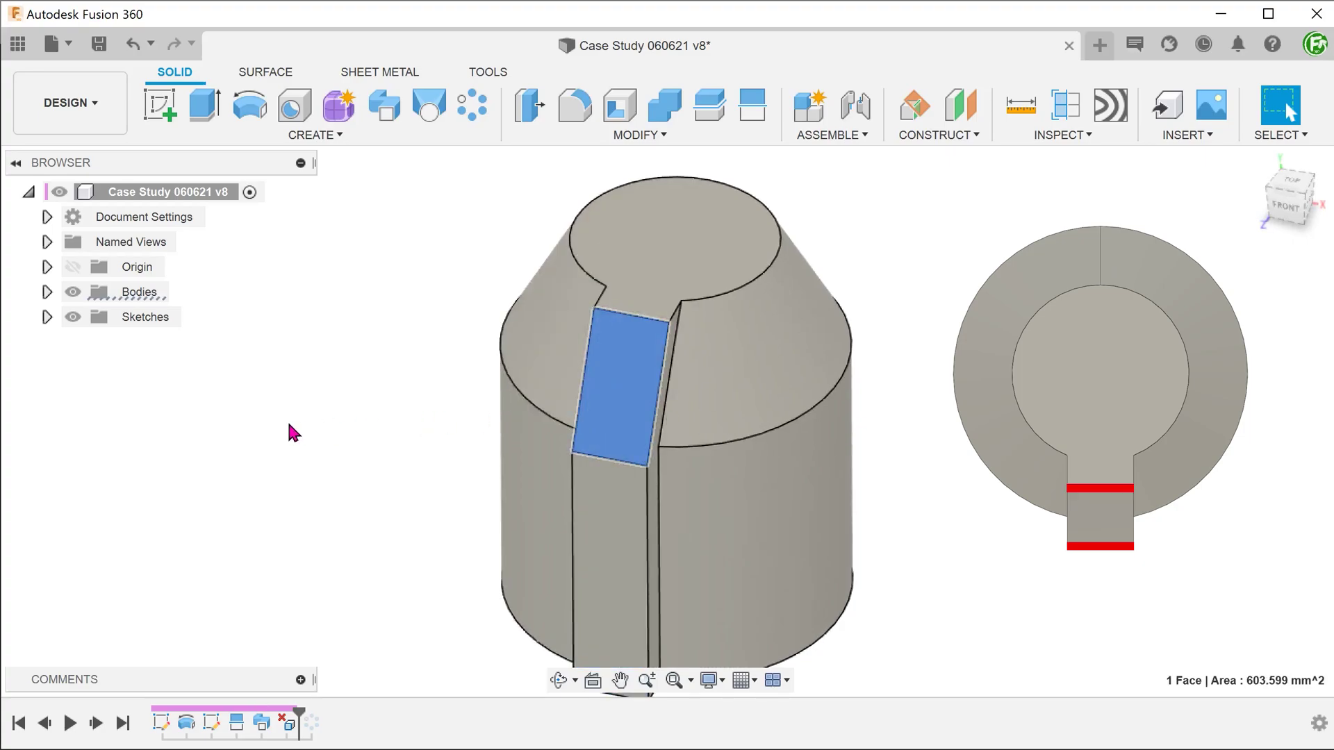
{"action": "key", "text": "Escape"}
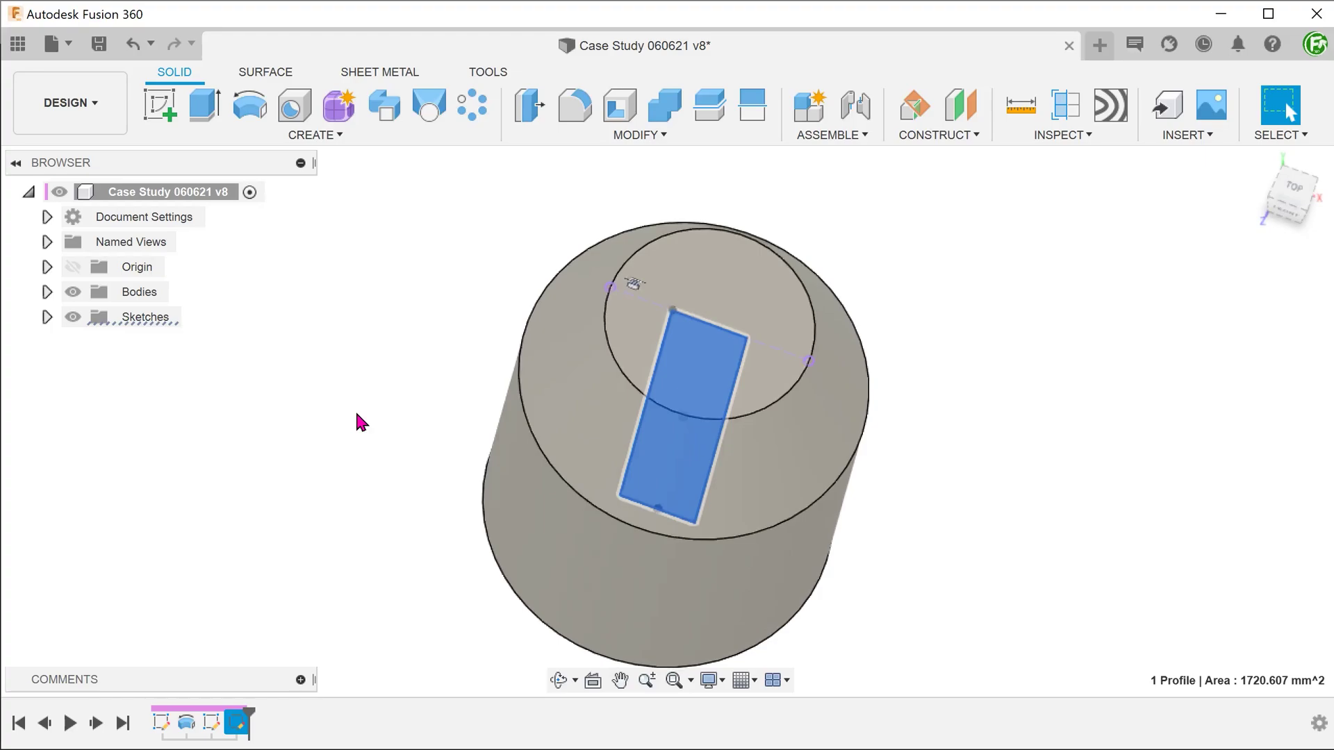
- View the model from the front, return Home, and start extruding the tall profile
{"action": "left_click", "coordinate": [1282, 210]}
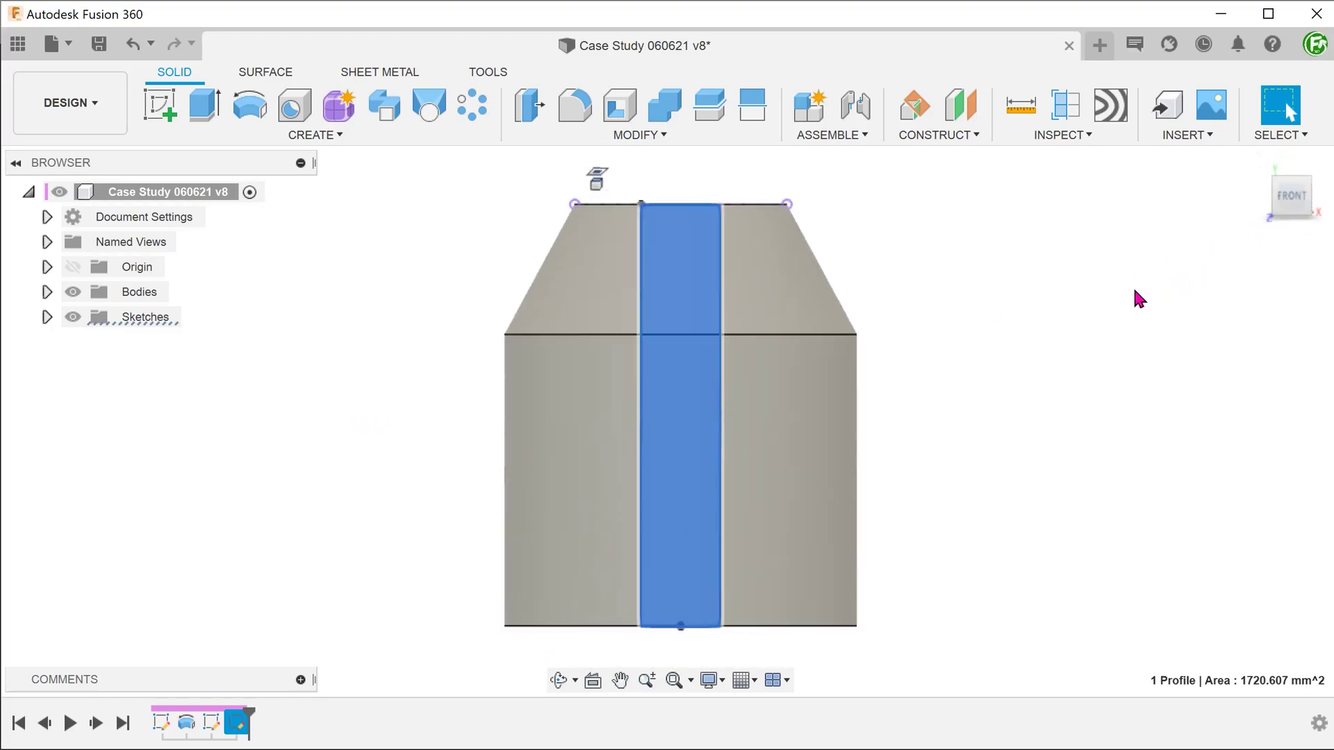
{"action": "key", "text": "F6"}
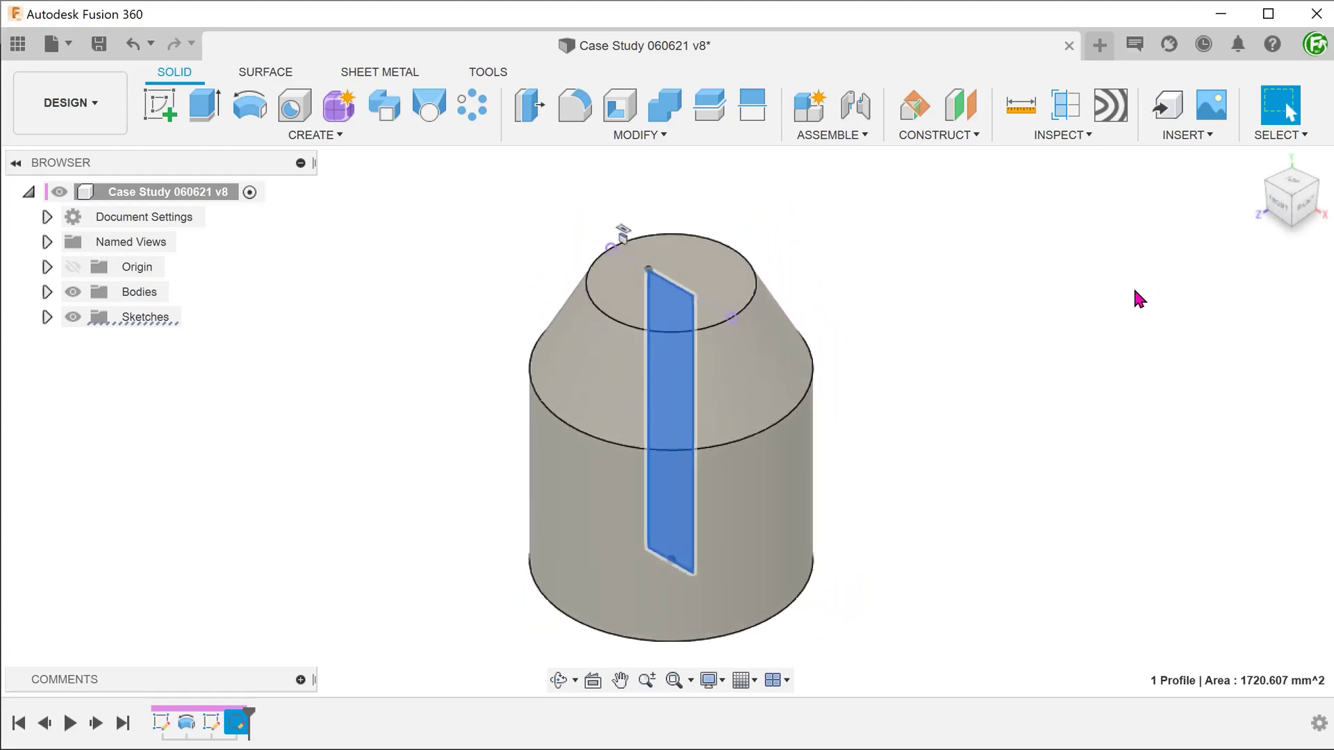
{"action": "key", "text": "e"}
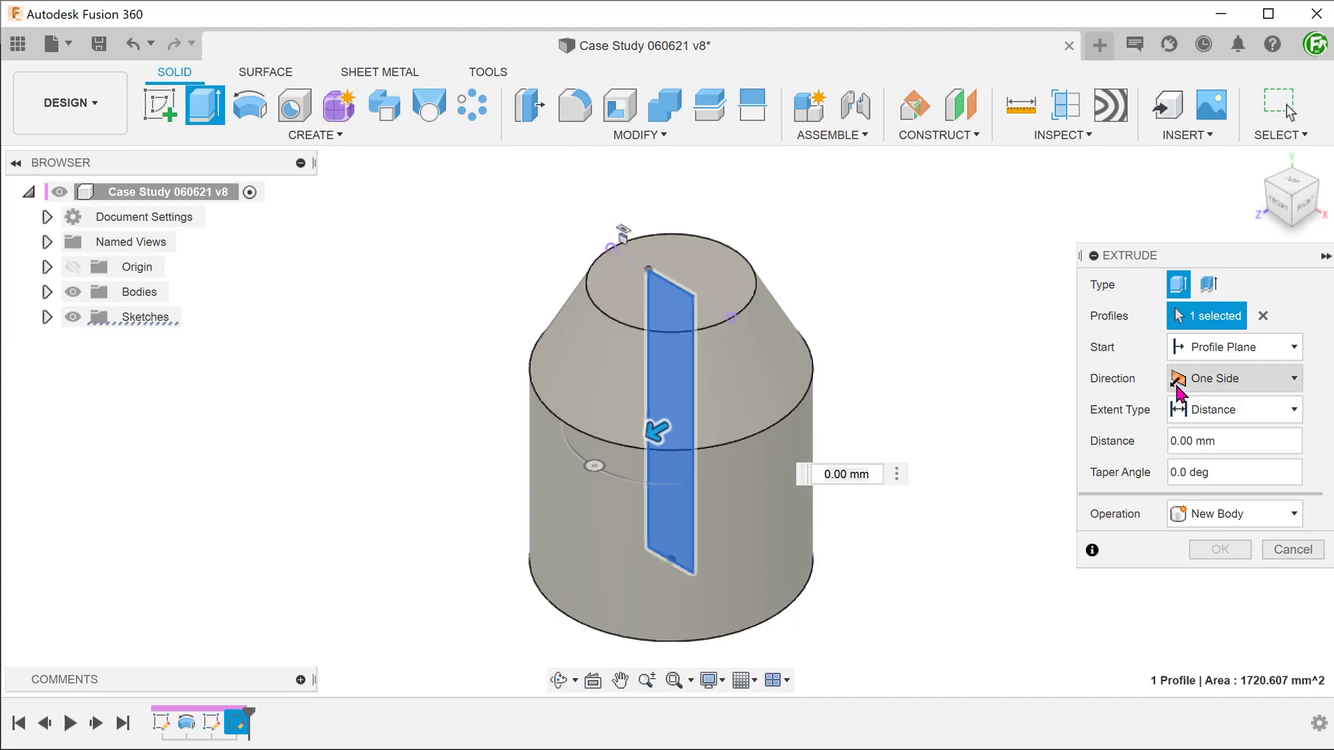
- Extrude the tall rectangle To Object, to the body's adjacent faces, joined with 8 mm offset
{"action": "left_click", "coordinate": [1231, 410]}
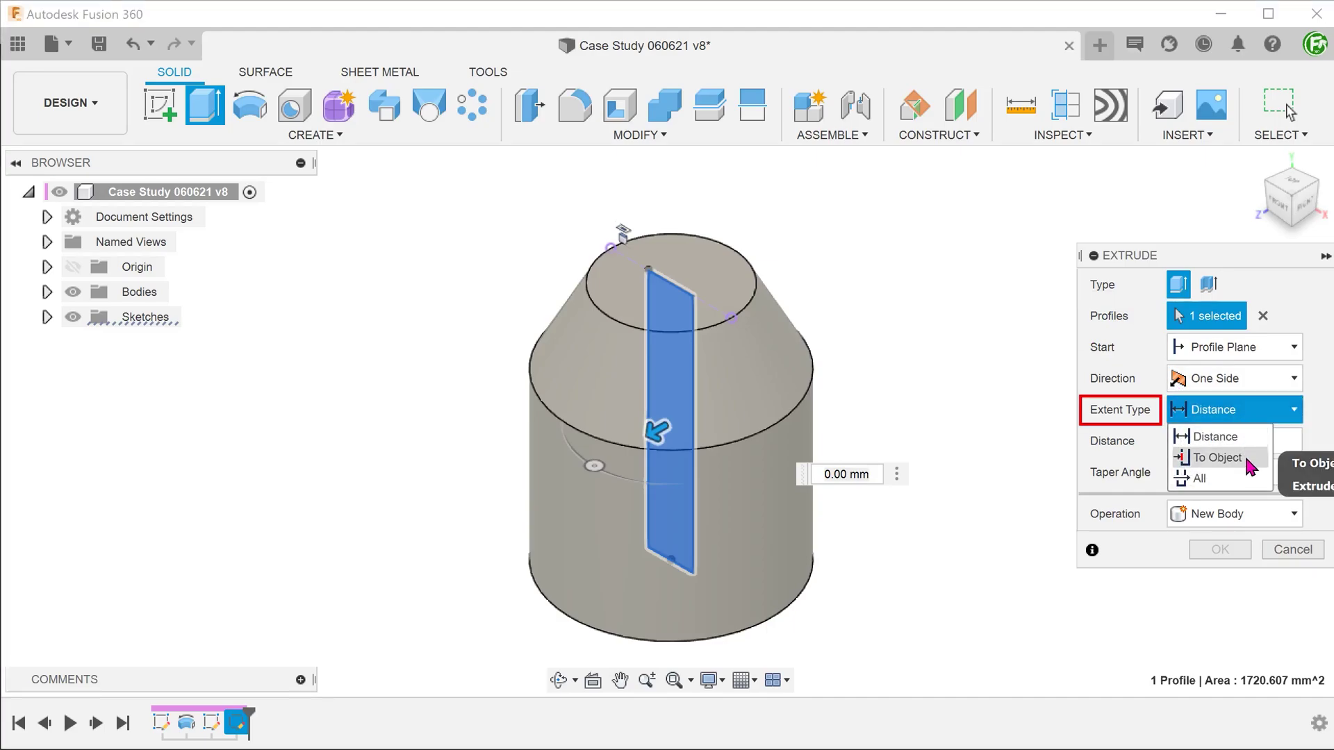
{"action": "left_click", "coordinate": [1244, 459]}
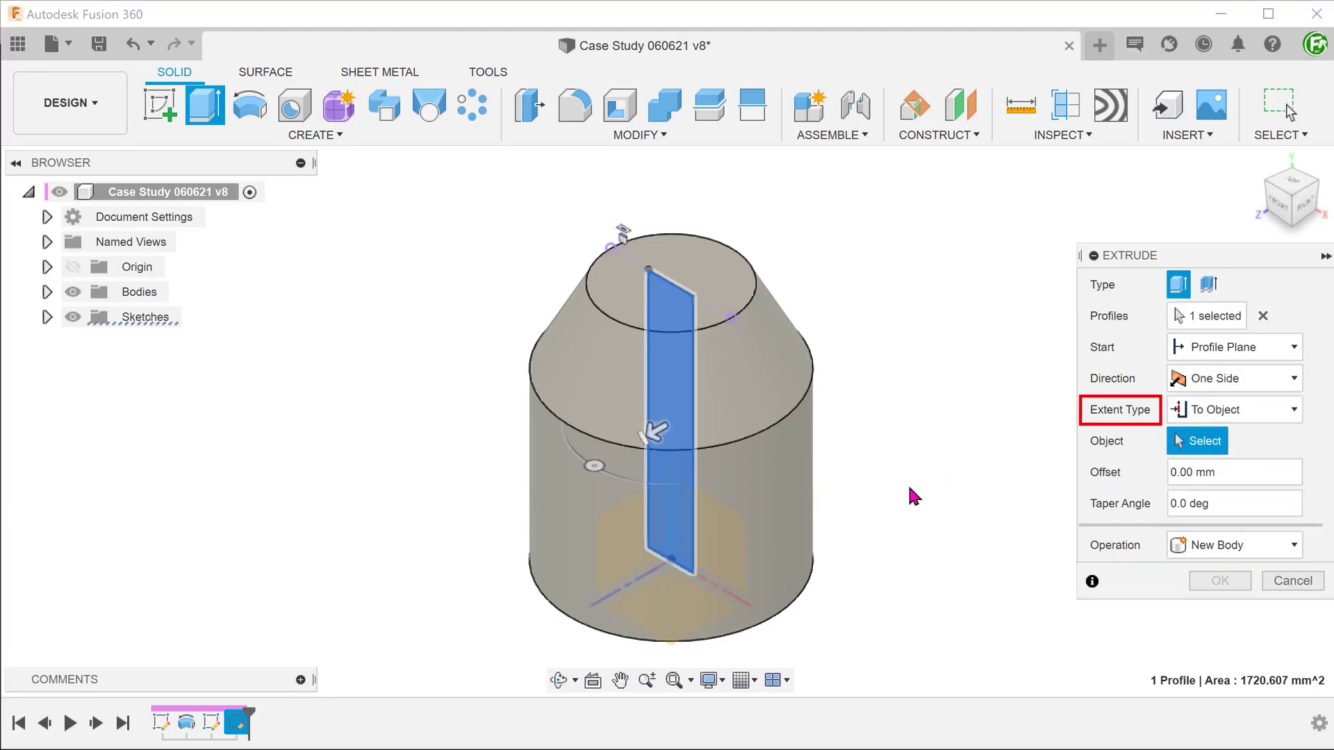
{"action": "left_click", "coordinate": [605, 517]}
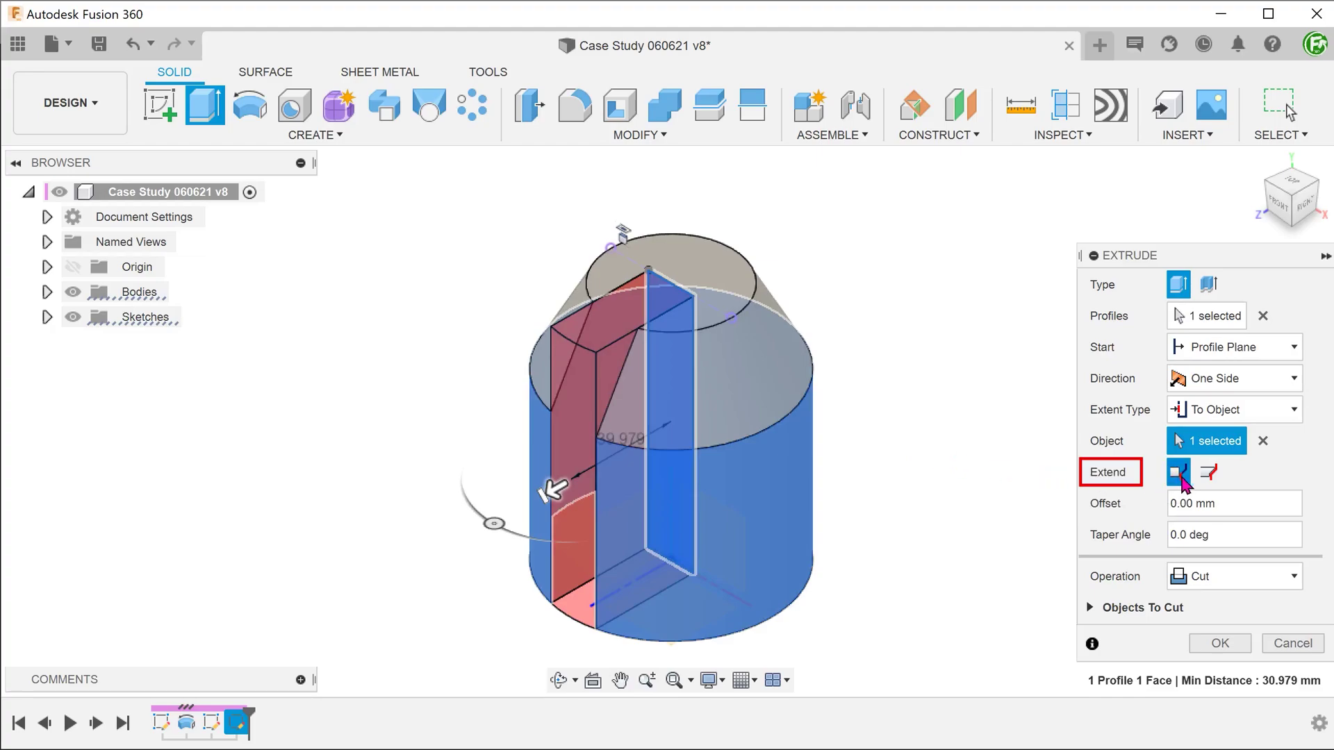
{"action": "left_click", "coordinate": [1210, 474]}
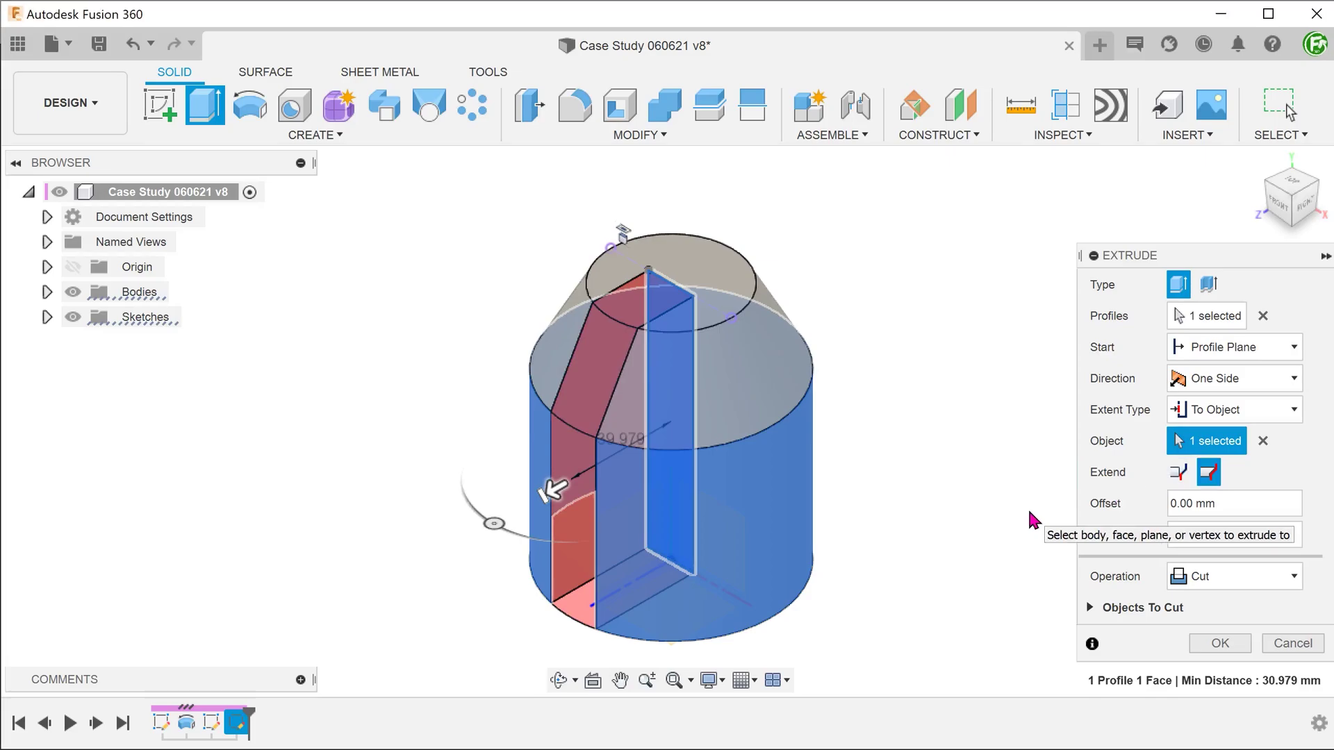
{"action": "left_click", "coordinate": [1216, 578]}
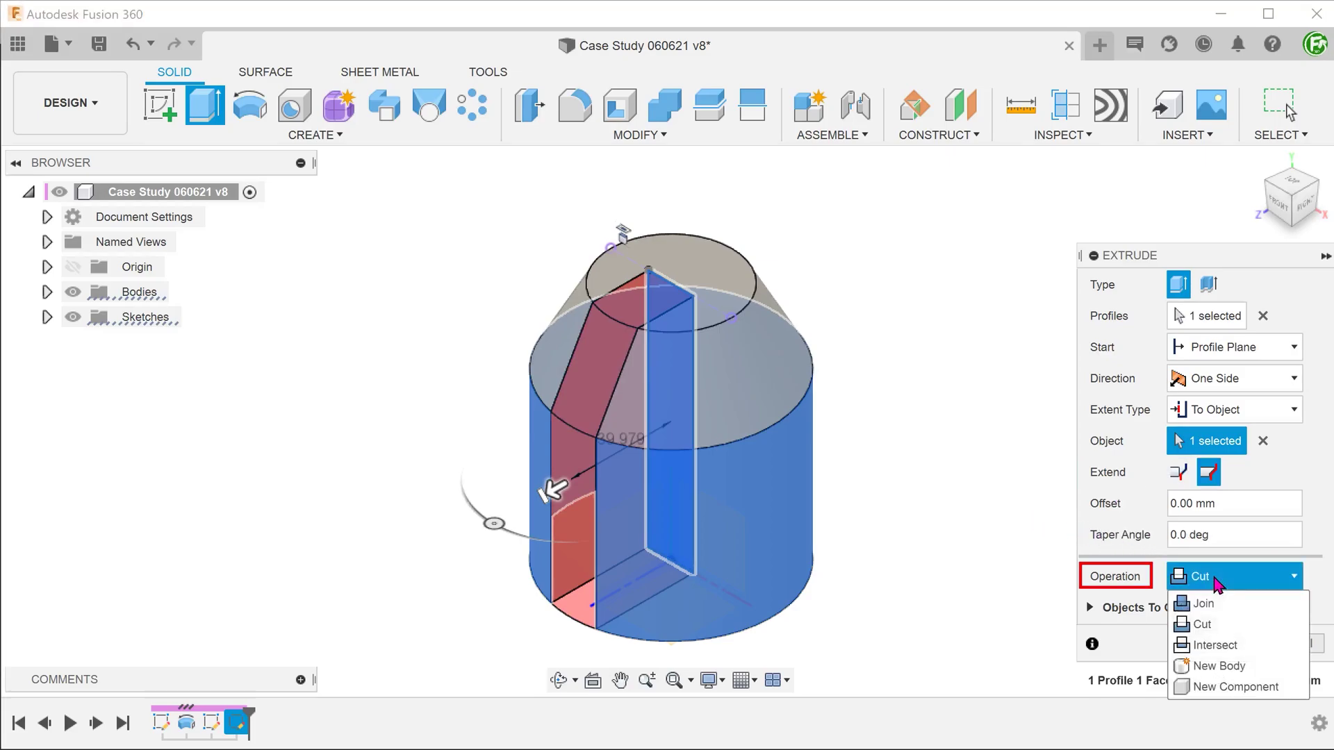
{"action": "left_click", "coordinate": [1259, 604]}
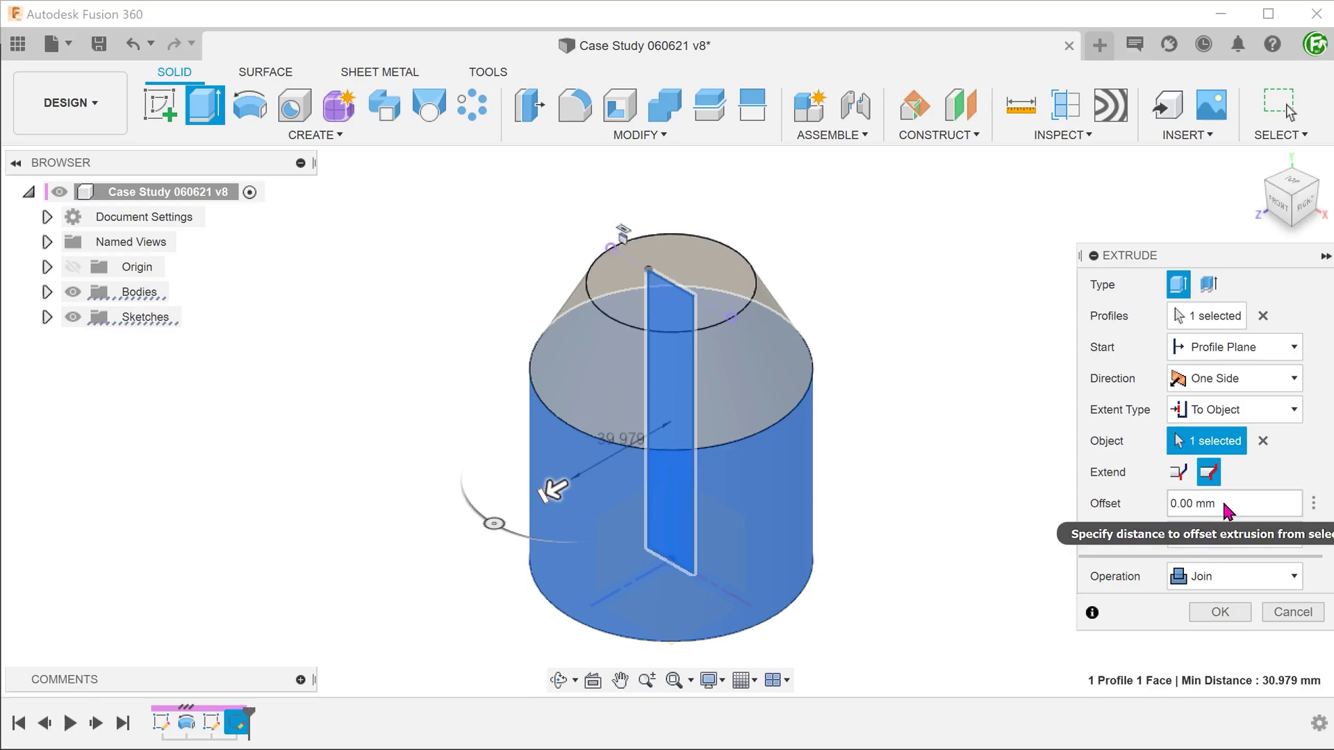
{"action": "left_click", "coordinate": [1169, 504]}
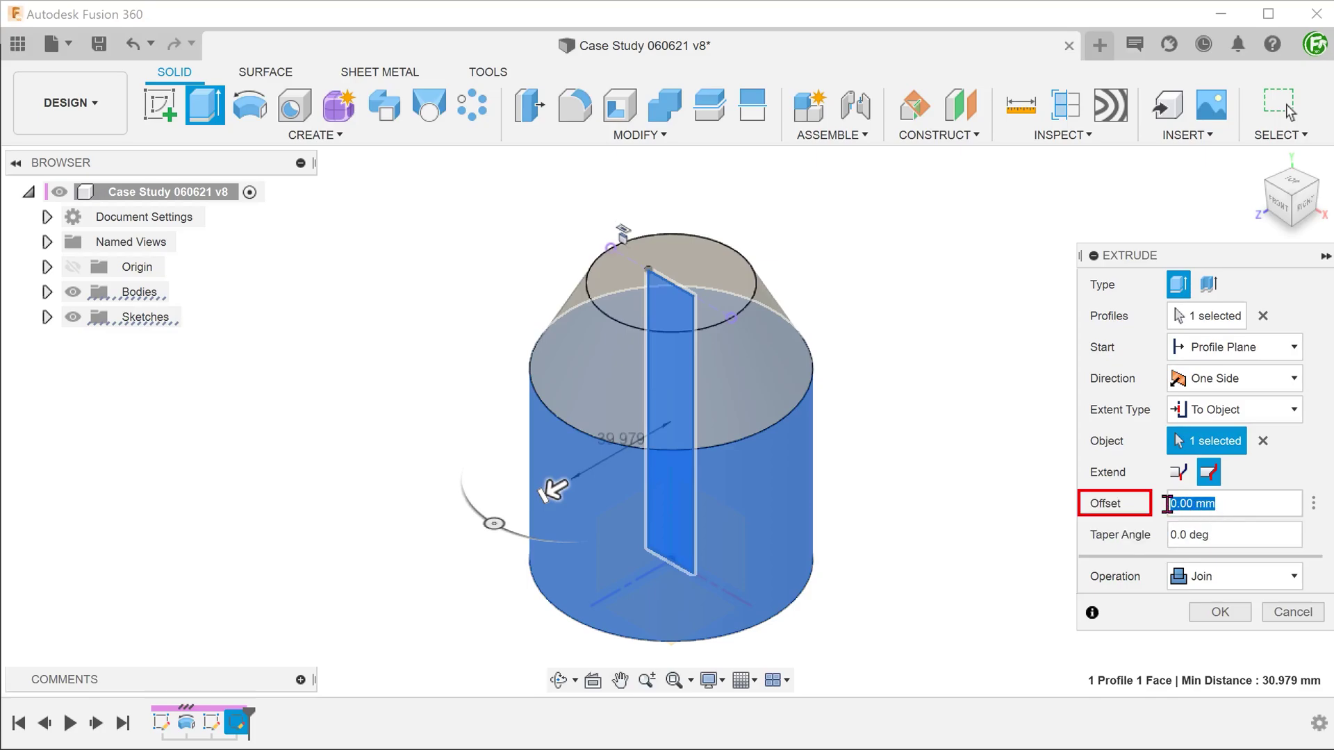
{"action": "type", "text": "8"}
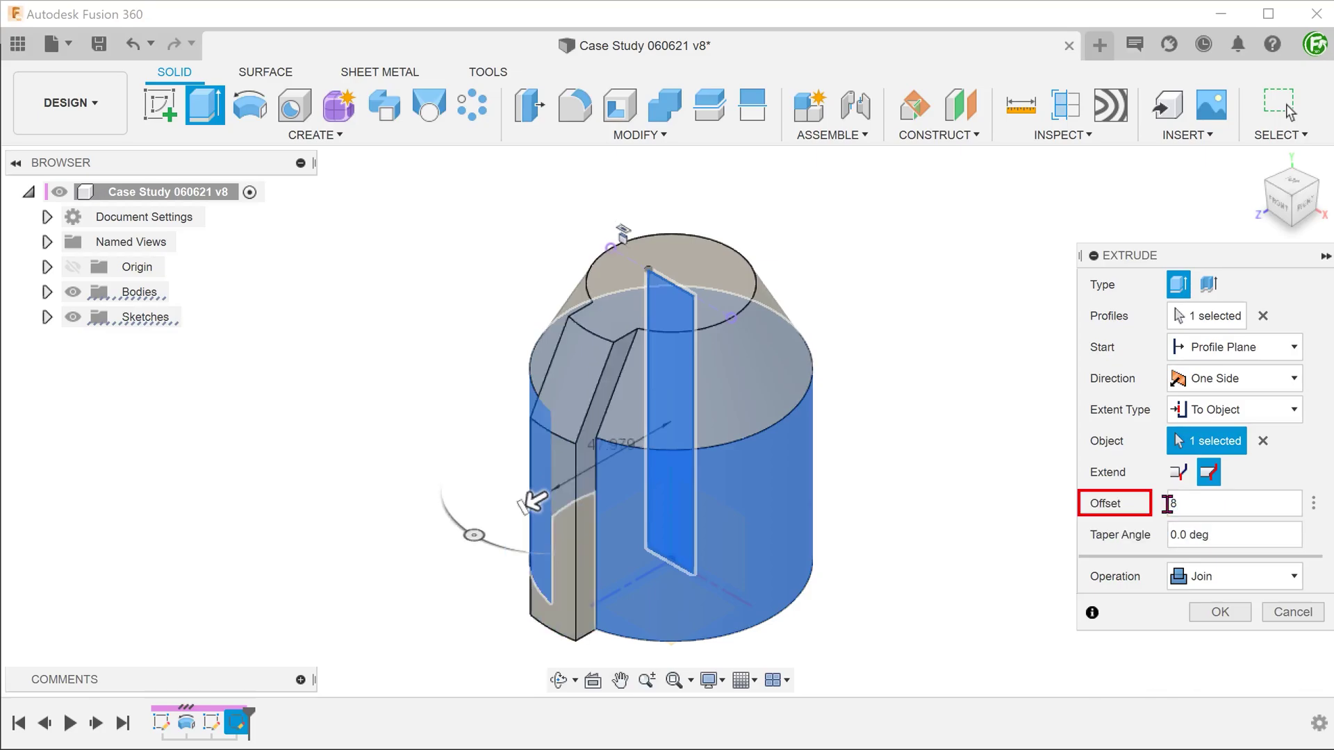
{"action": "left_click", "coordinate": [1220, 612]}
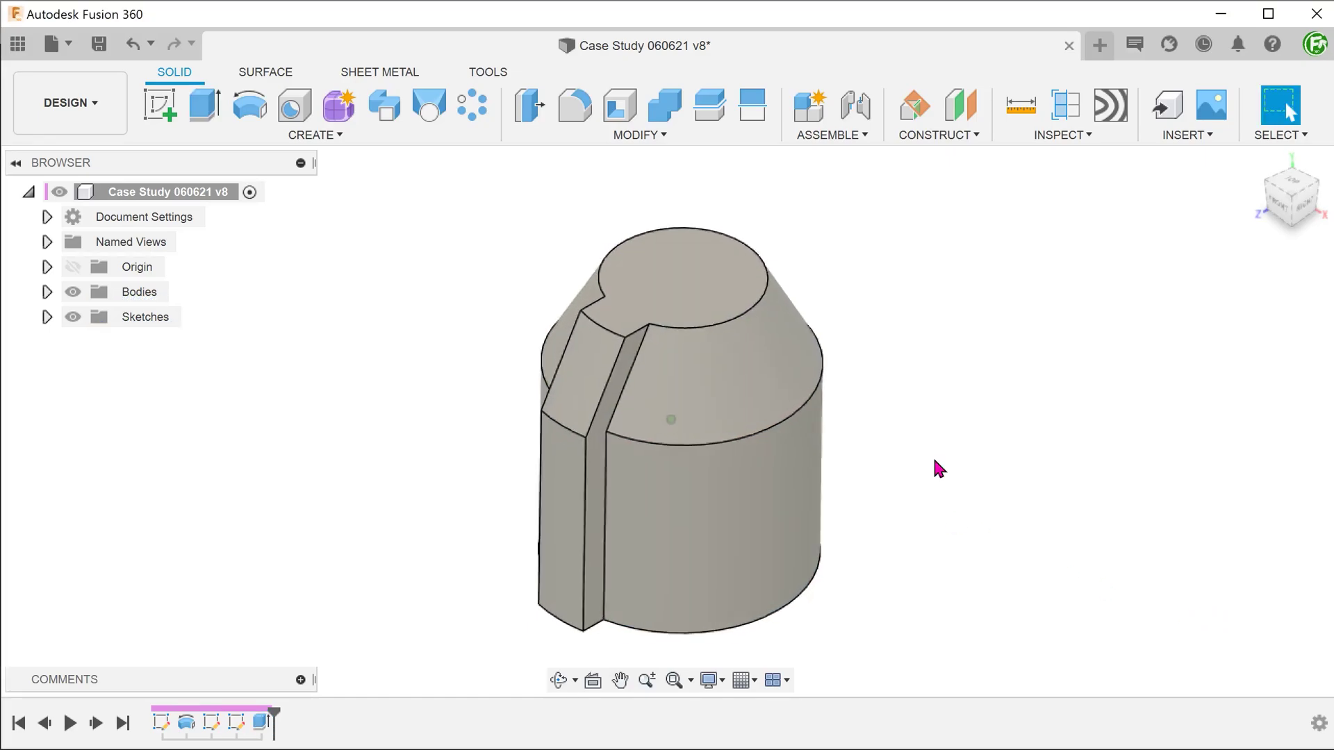
- Check the top face area and the ridge's outer edge radius (47.979 mm), viewing from above
{"action": "middle_click_drag", "start_coordinate": [936, 467], "coordinate": [705, 561], "text": "shift"}
{"action": "left_click", "coordinate": [706, 562]}
{"action": "left_click", "coordinate": [726, 413]}
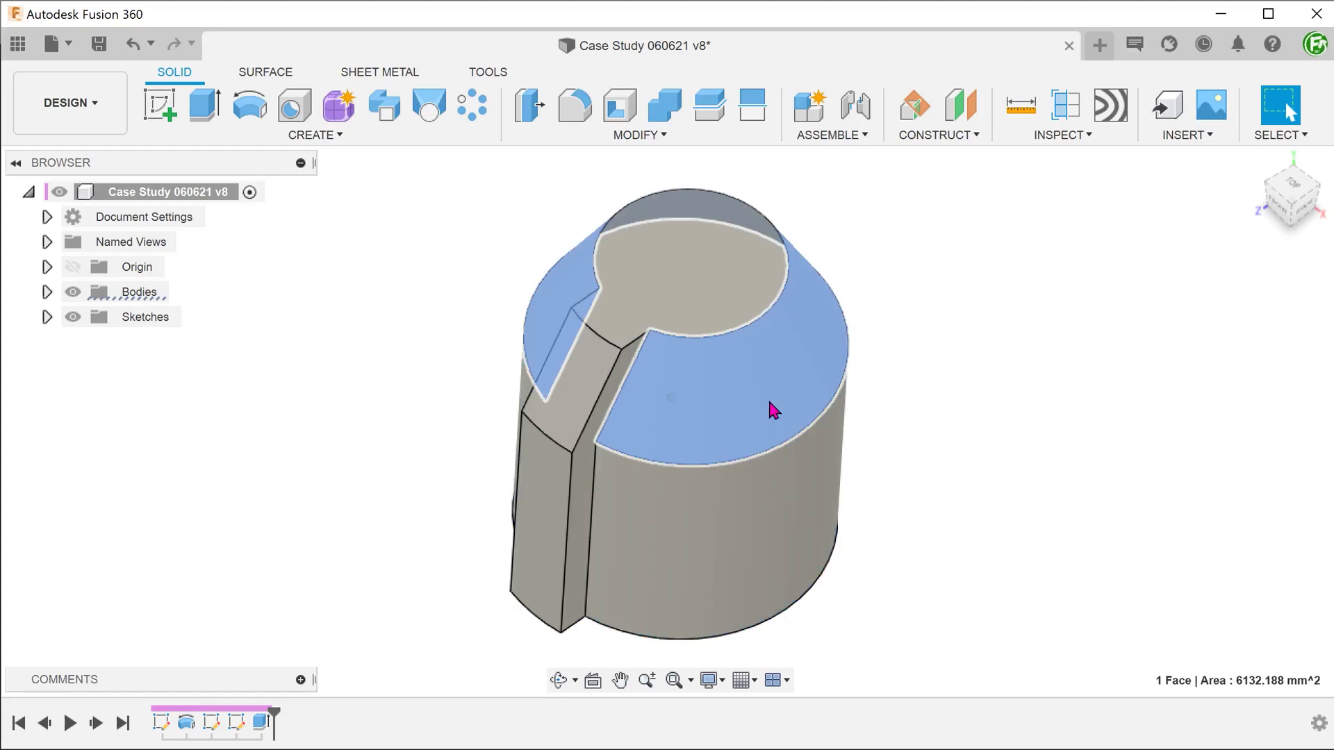
{"action": "middle_click_drag", "start_coordinate": [986, 426], "coordinate": [433, 504], "text": "shift"}
{"action": "left_click", "coordinate": [963, 436]}
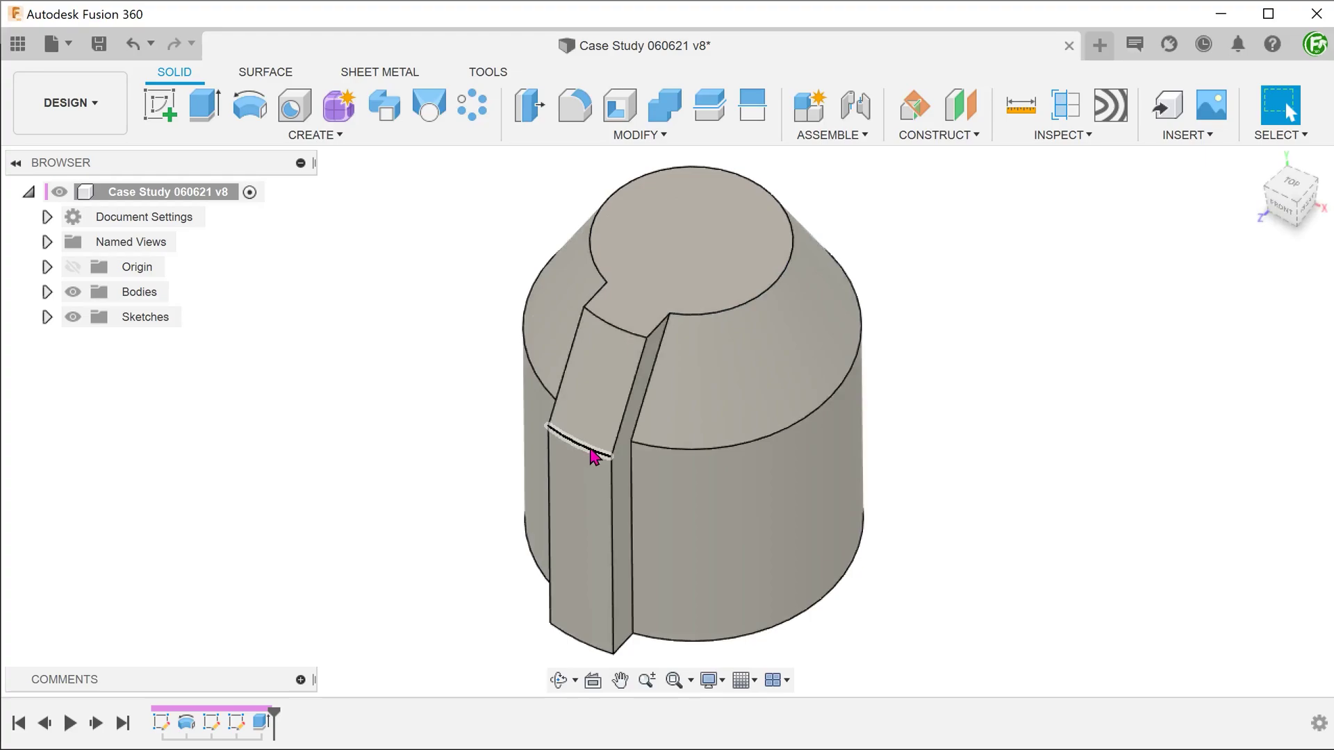
{"action": "left_click", "coordinate": [591, 451]}
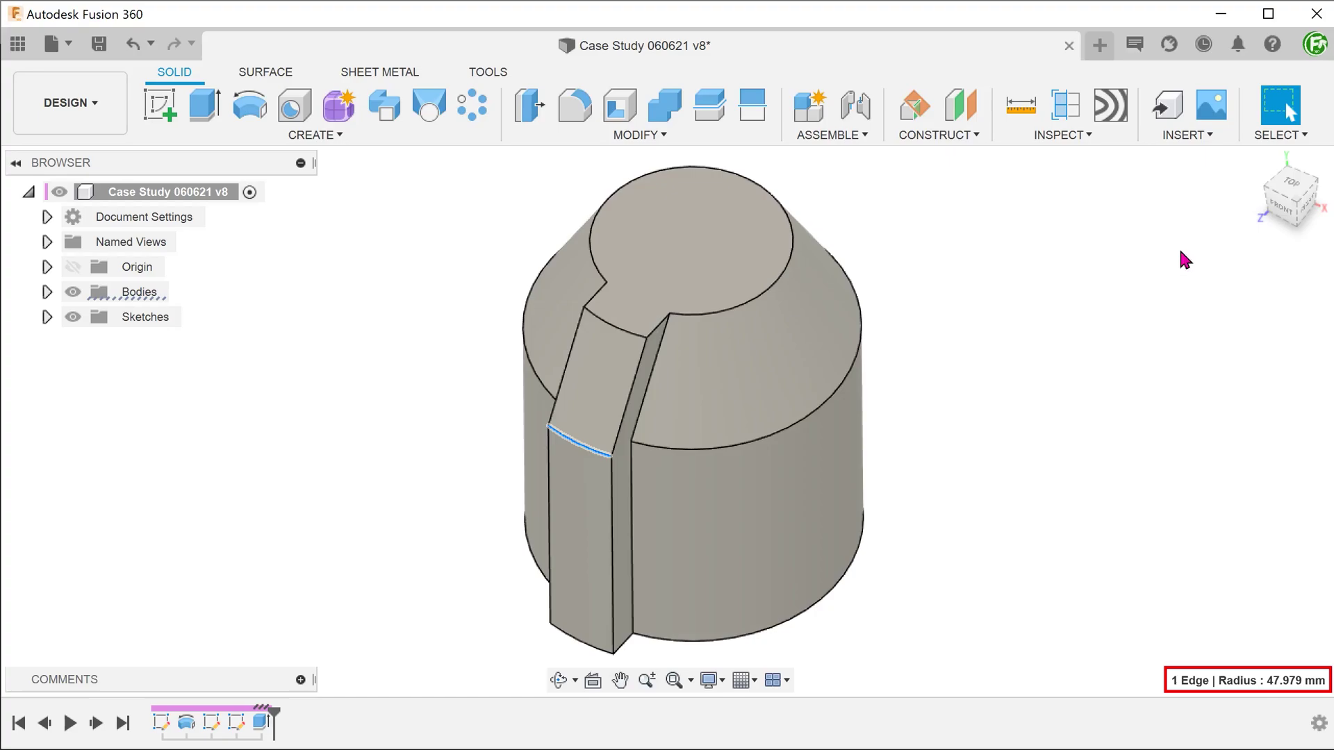
{"action": "left_click", "coordinate": [1292, 185]}
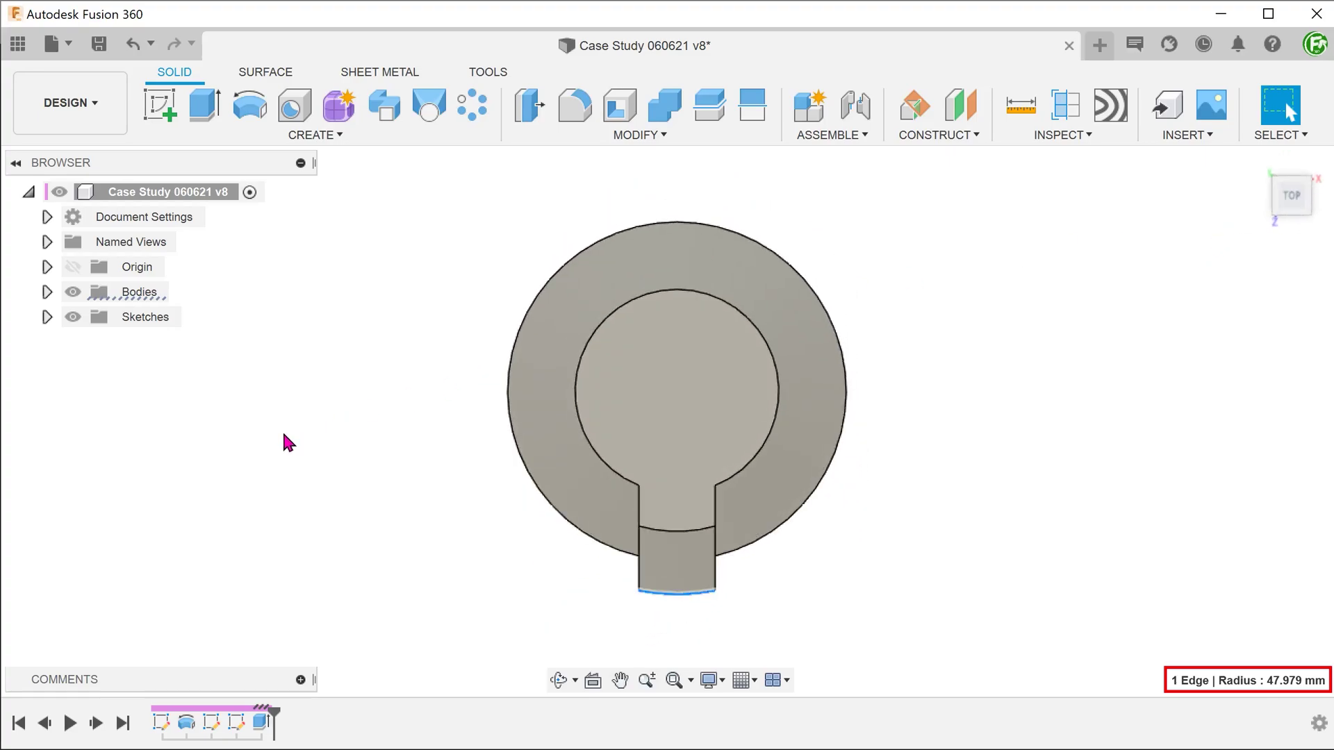
{"action": "key", "text": "F6"}
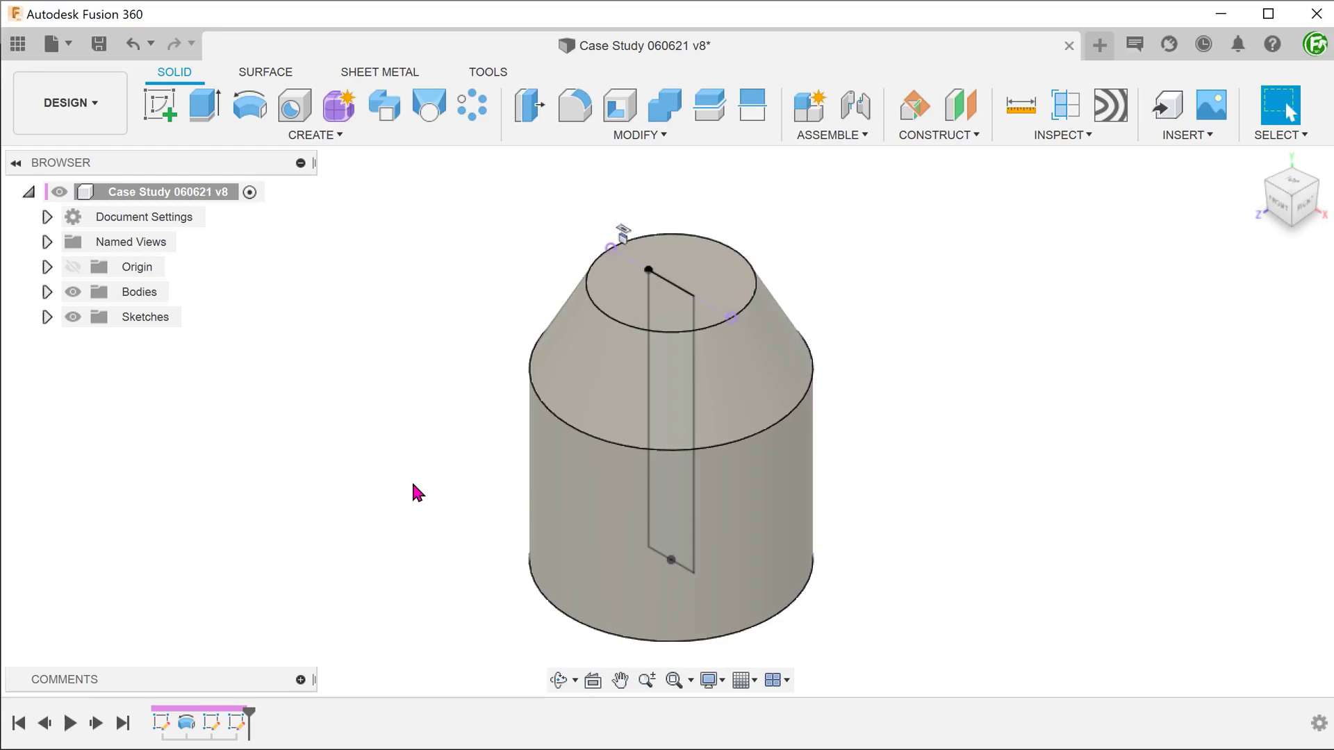
- Split the cone and cylinder side faces with the red box body, then hide the sketches
{"action": "left_click", "coordinate": [635, 135]}
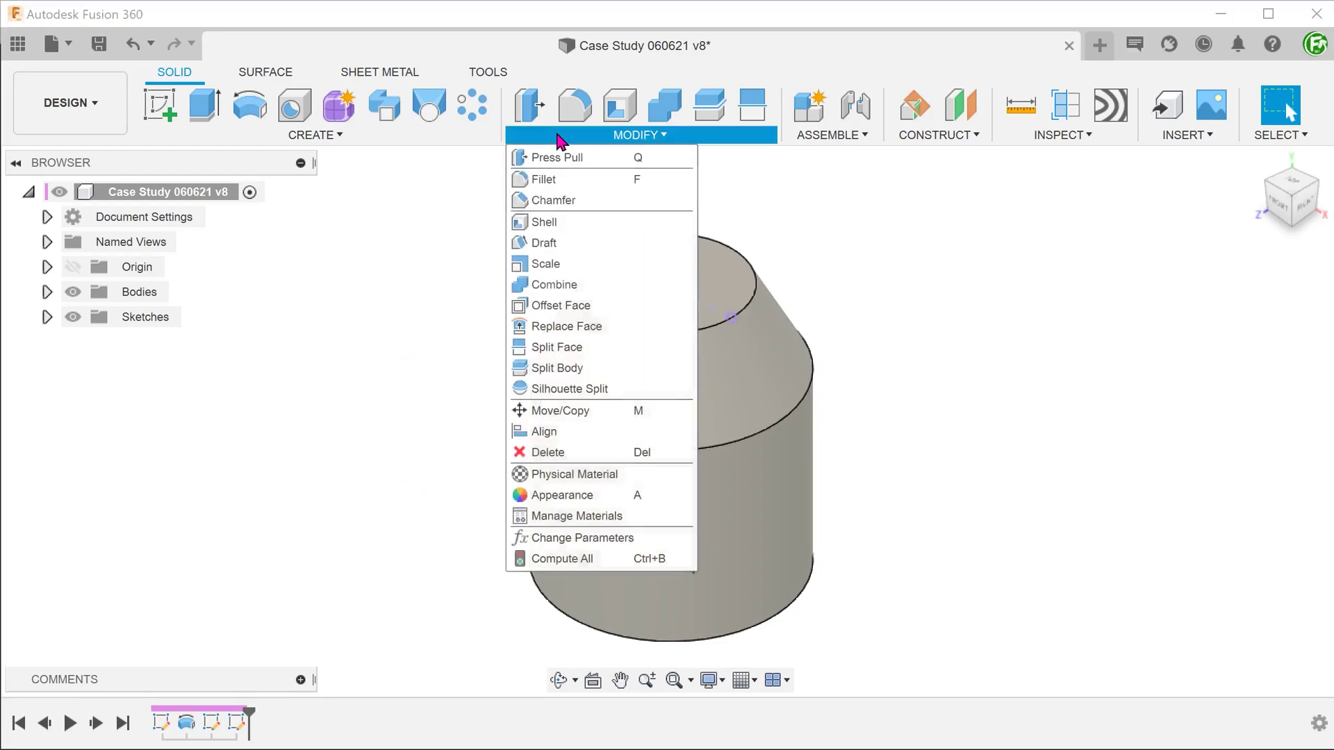
{"action": "left_click", "coordinate": [643, 347]}
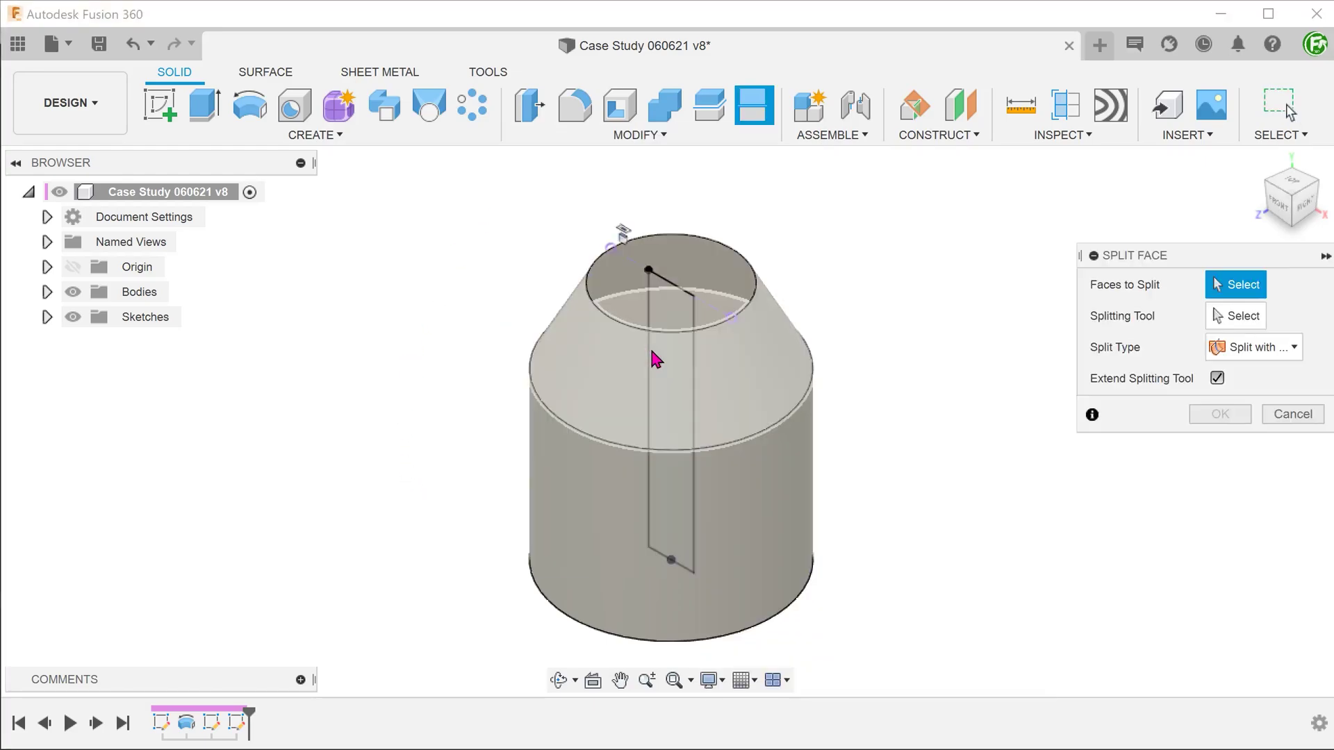
{"action": "left_click", "coordinate": [733, 389]}
{"action": "left_click", "coordinate": [760, 486]}
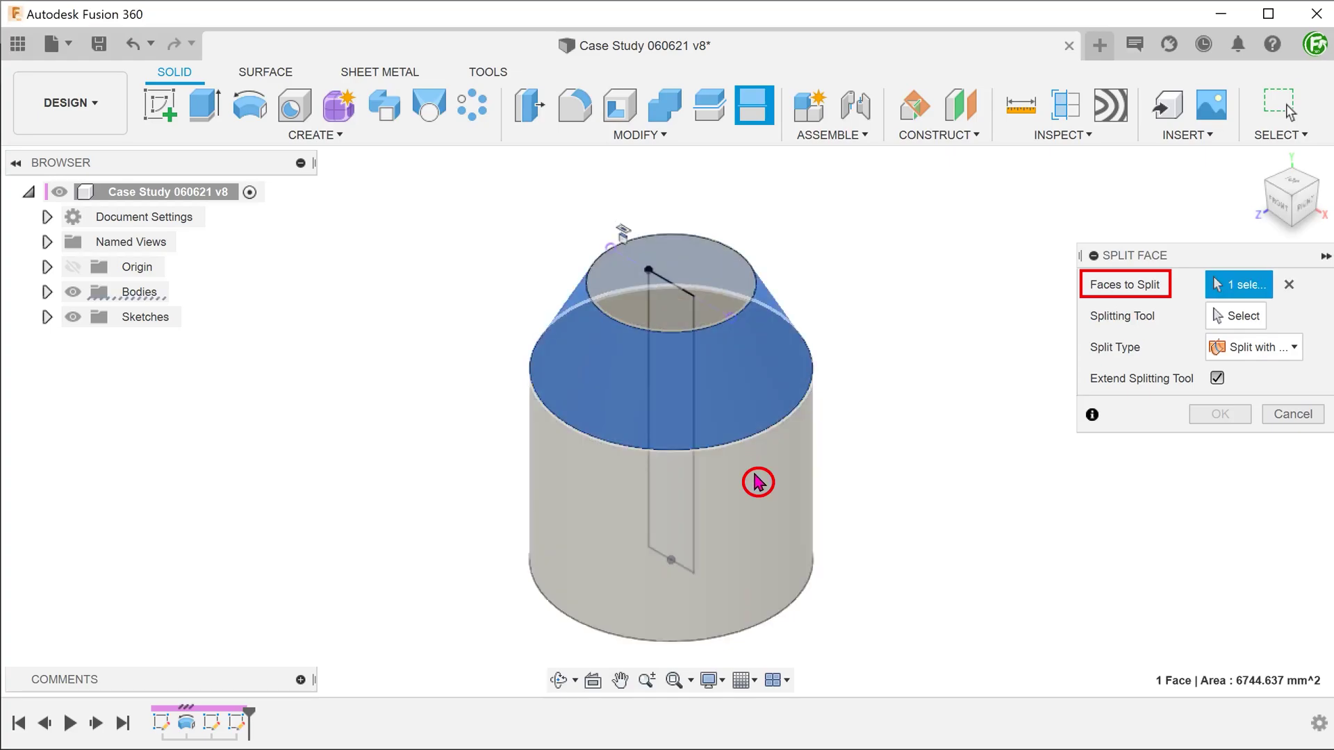
{"action": "left_click", "coordinate": [1236, 316]}
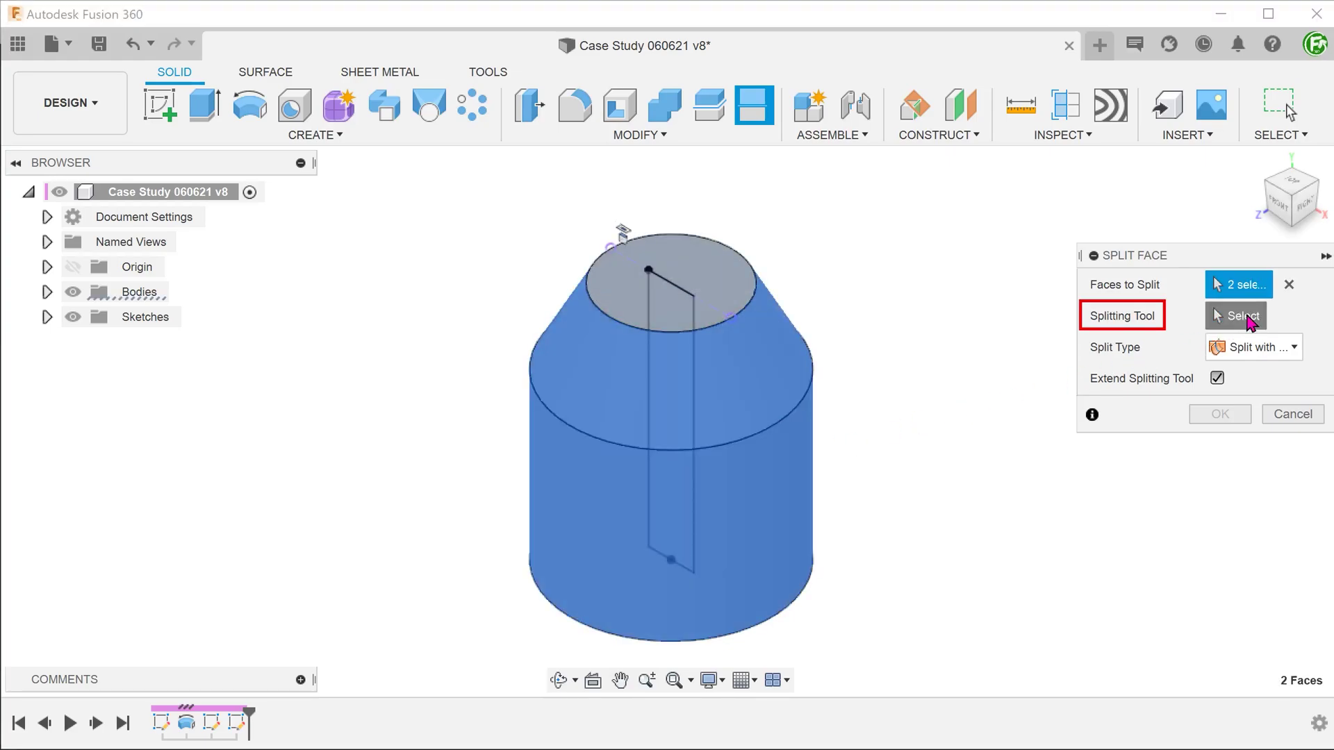
{"action": "left_click", "coordinate": [702, 415]}
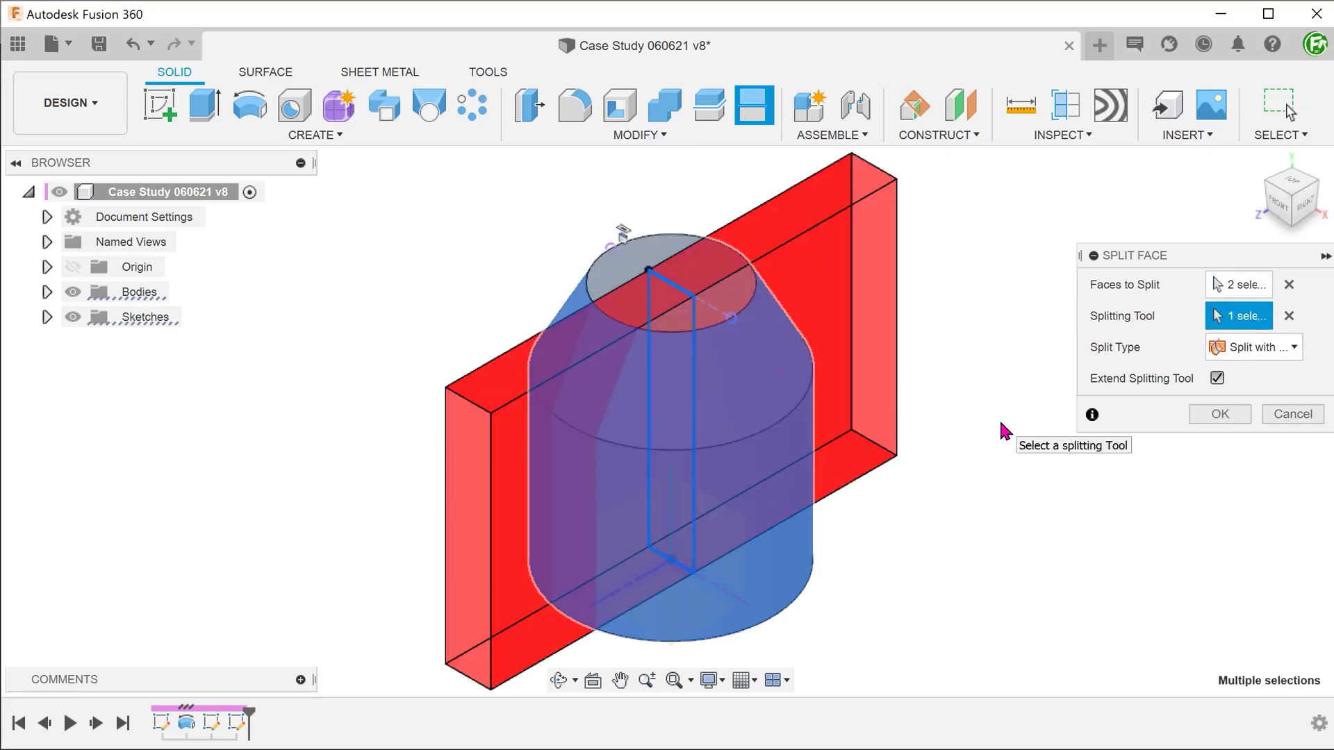
{"action": "left_click", "coordinate": [1195, 415]}
{"action": "left_click", "coordinate": [73, 317]}
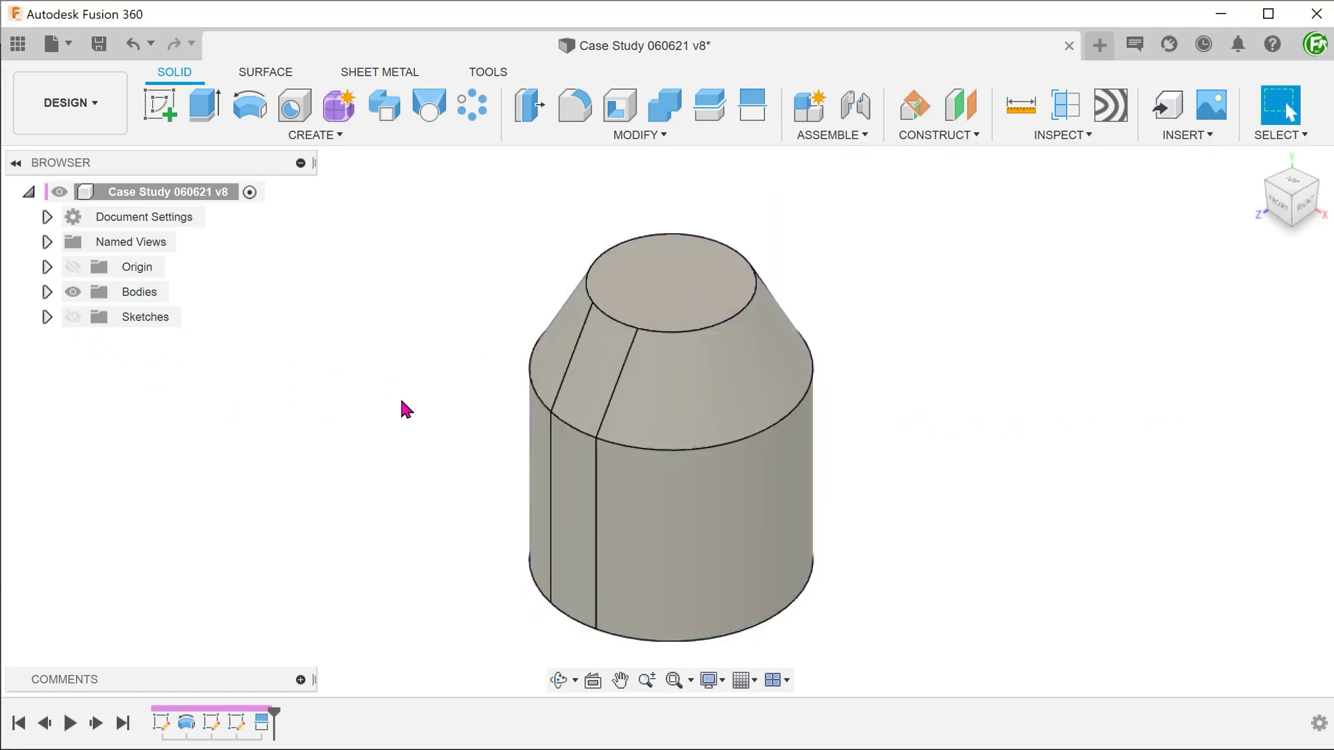
- Offset the sloped and vertical strip faces outward by 8 mm
{"action": "left_click", "coordinate": [573, 416]}
{"action": "left_click", "coordinate": [584, 456]}
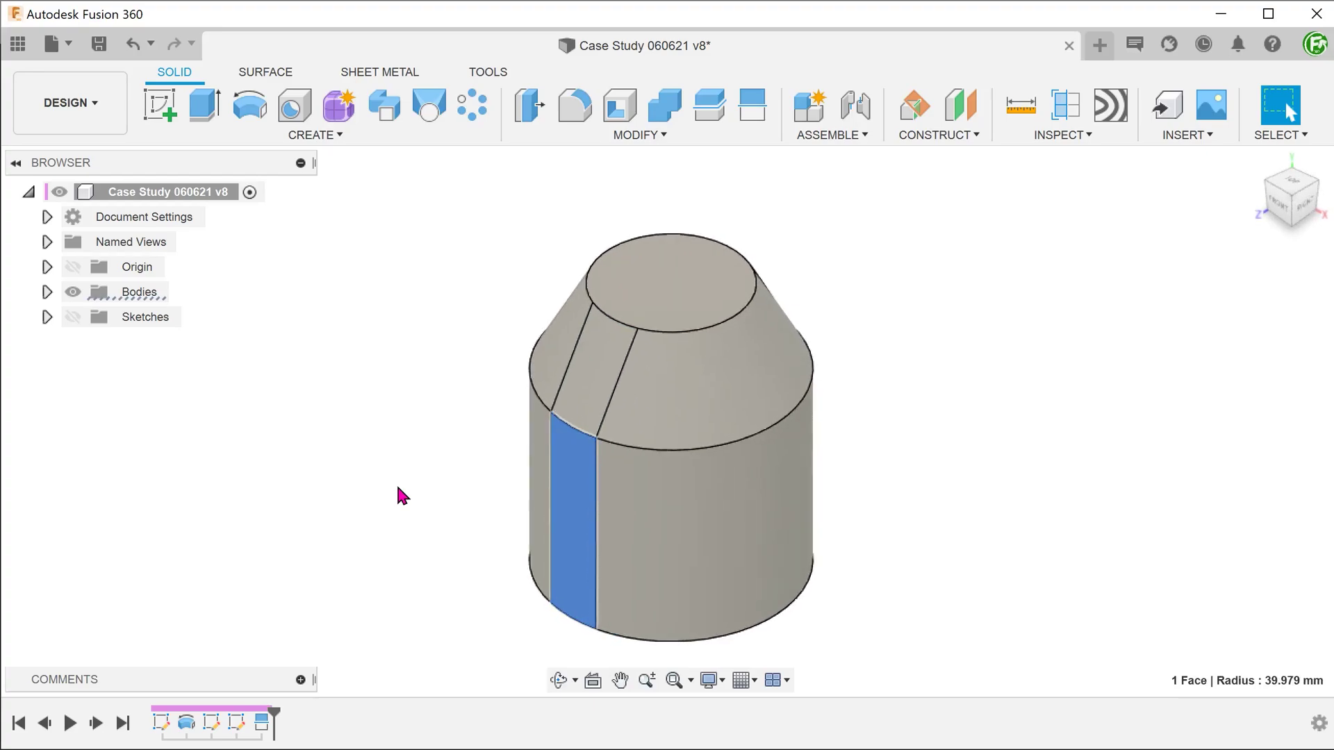
{"action": "left_click", "coordinate": [398, 487]}
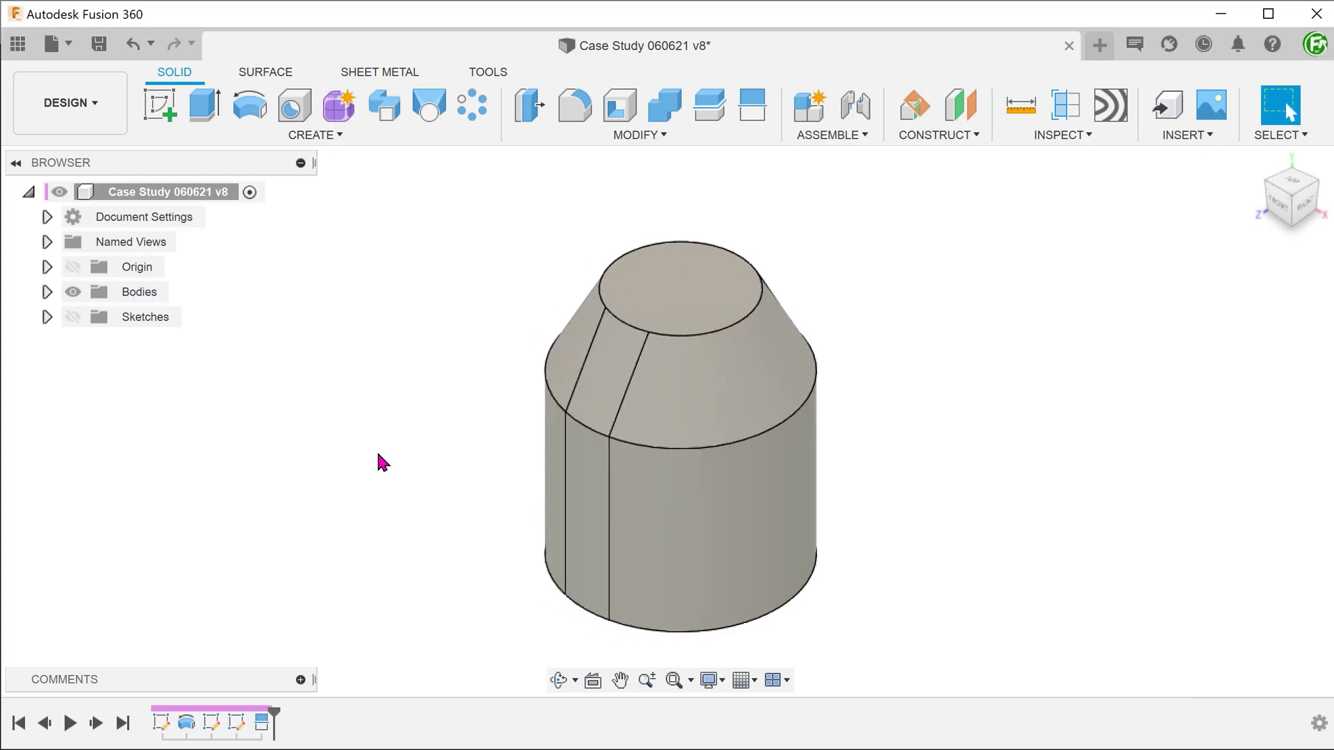
{"action": "left_click", "coordinate": [639, 135]}
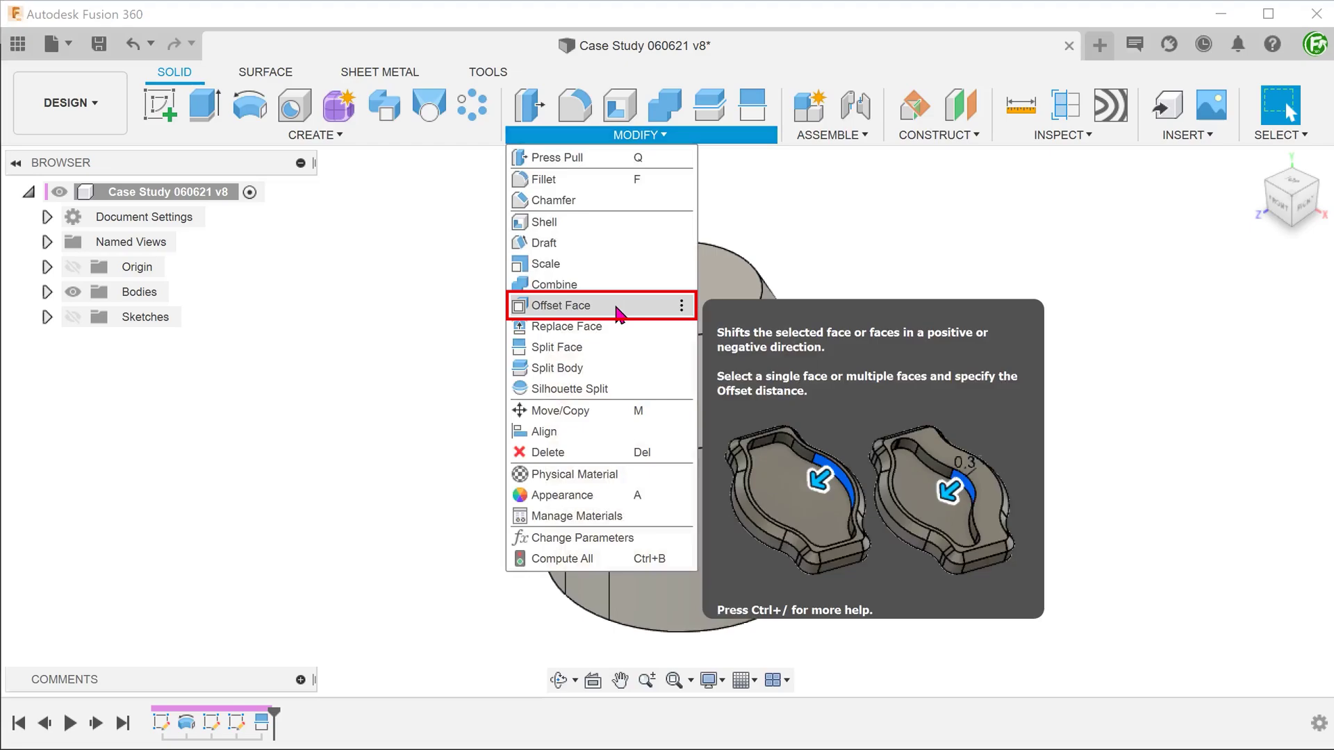
{"action": "left_click", "coordinate": [619, 309]}
{"action": "left_click", "coordinate": [602, 370]}
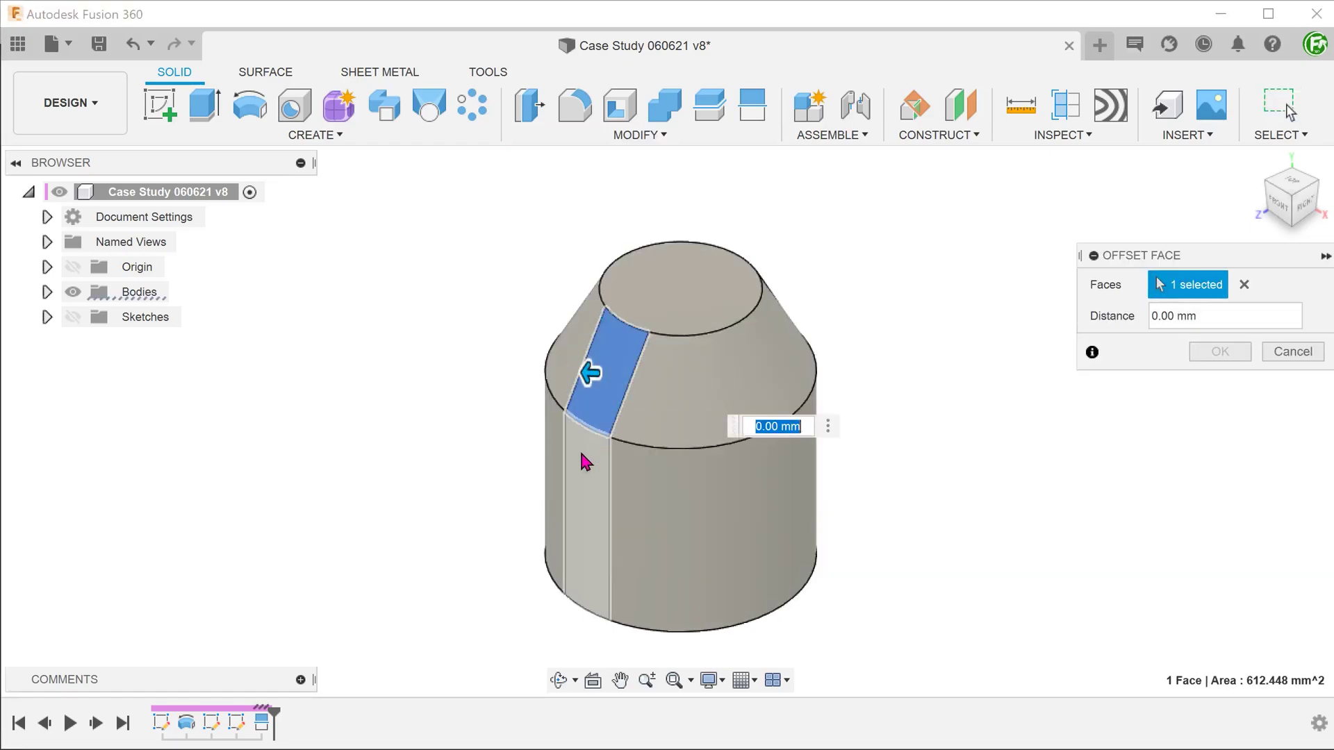
{"action": "left_click", "coordinate": [580, 470]}
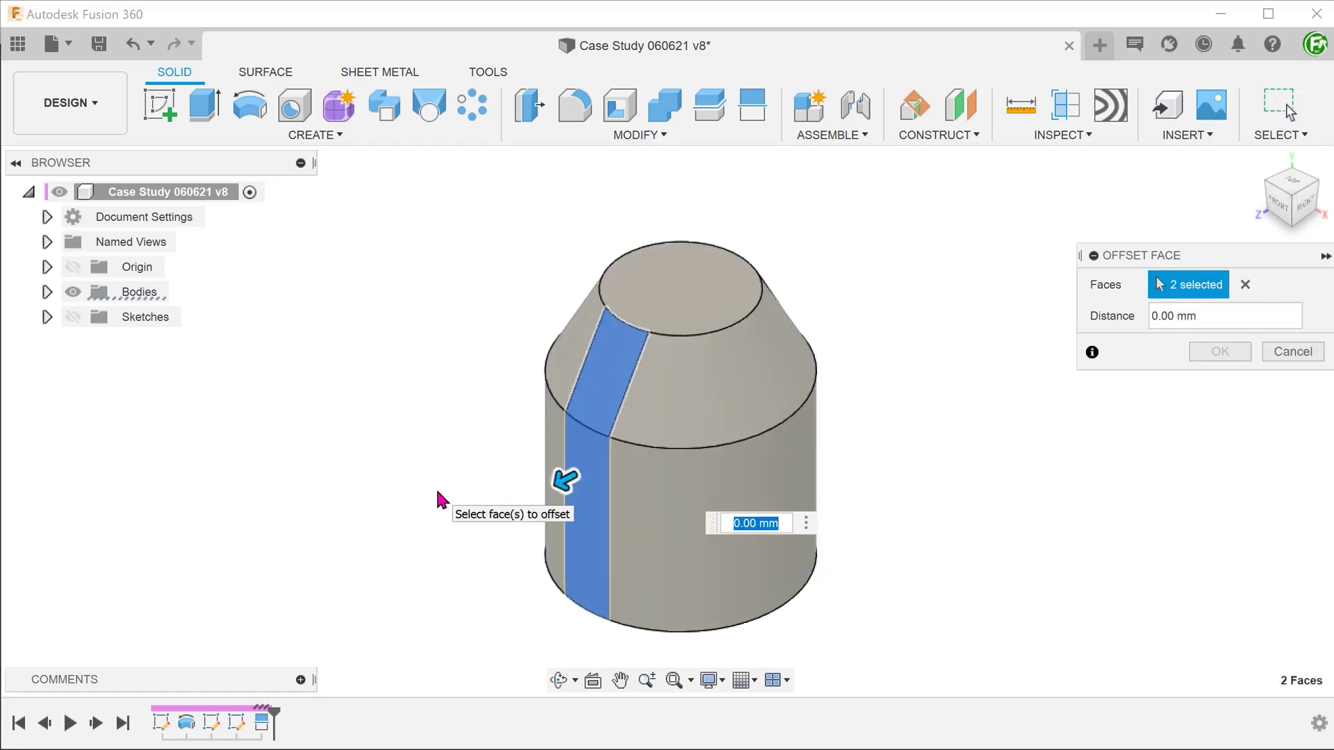
{"action": "type", "text": "8"}
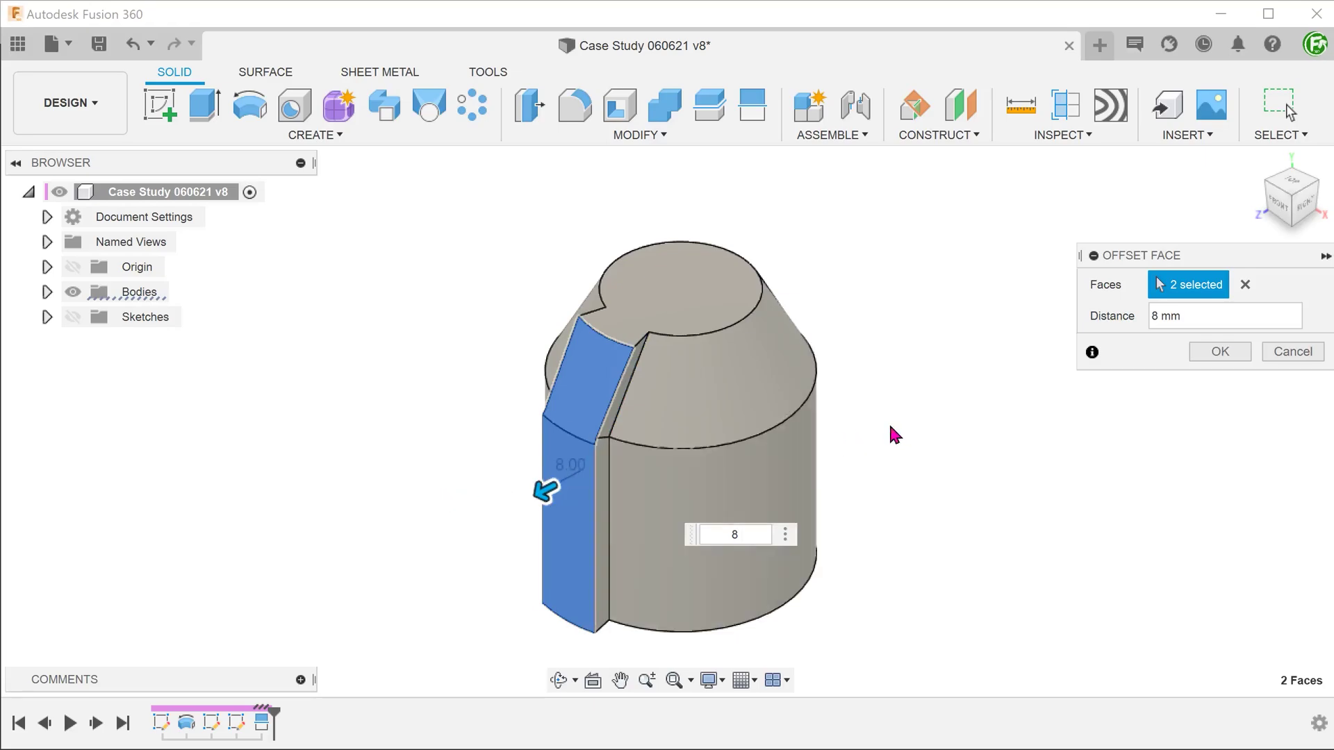
{"action": "left_click", "coordinate": [1220, 351]}
- Inspect the ridge's vertical and sloped faces, then undo the offset to restore the plain cylinder
{"action": "scroll", "coordinate": [378, 389], "scroll_direction": "up", "scroll_amount": 3}
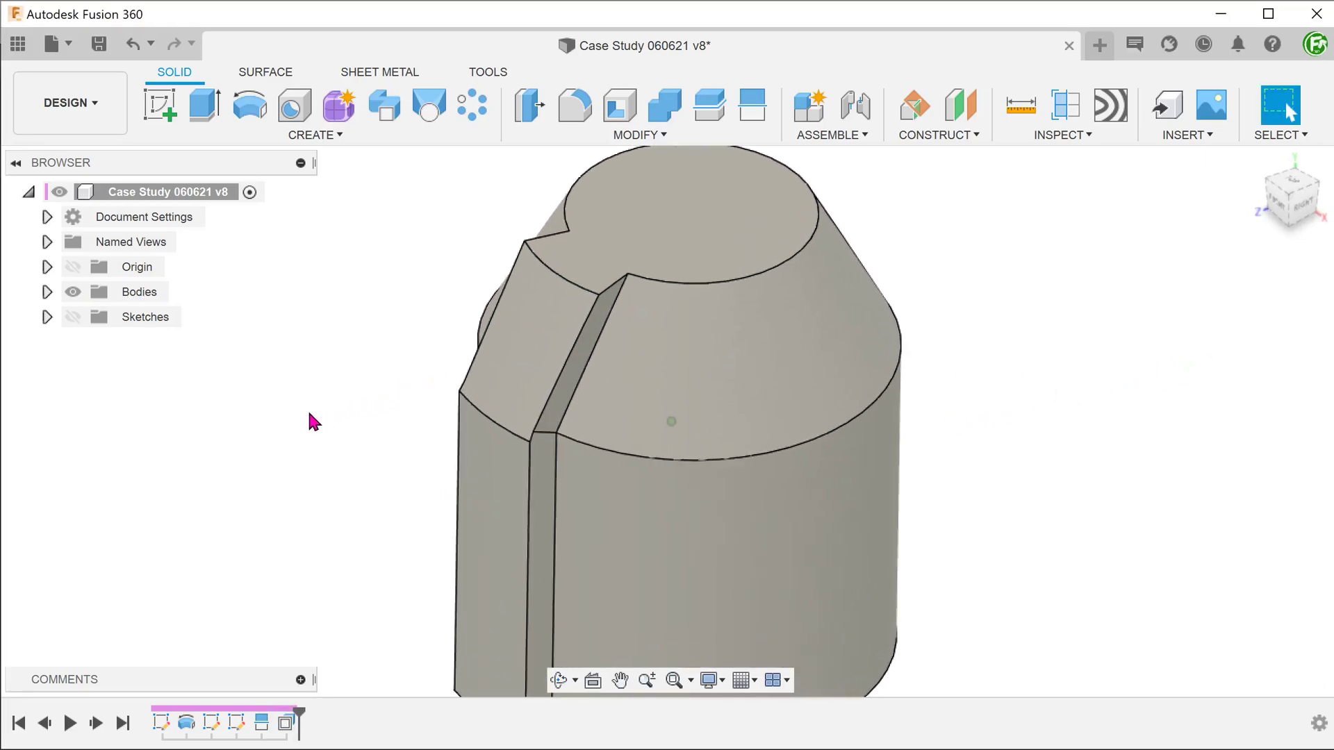
{"action": "left_click", "coordinate": [506, 397]}
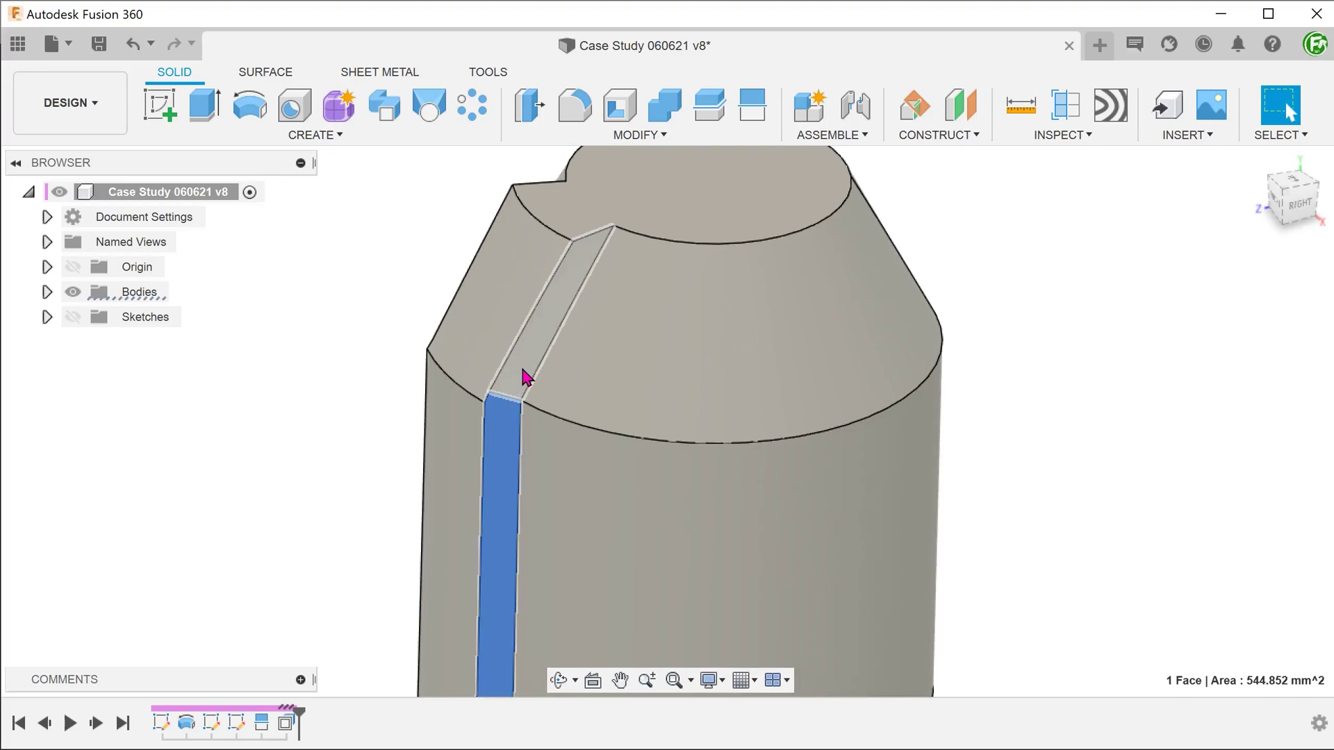
{"action": "left_click", "coordinate": [523, 372]}
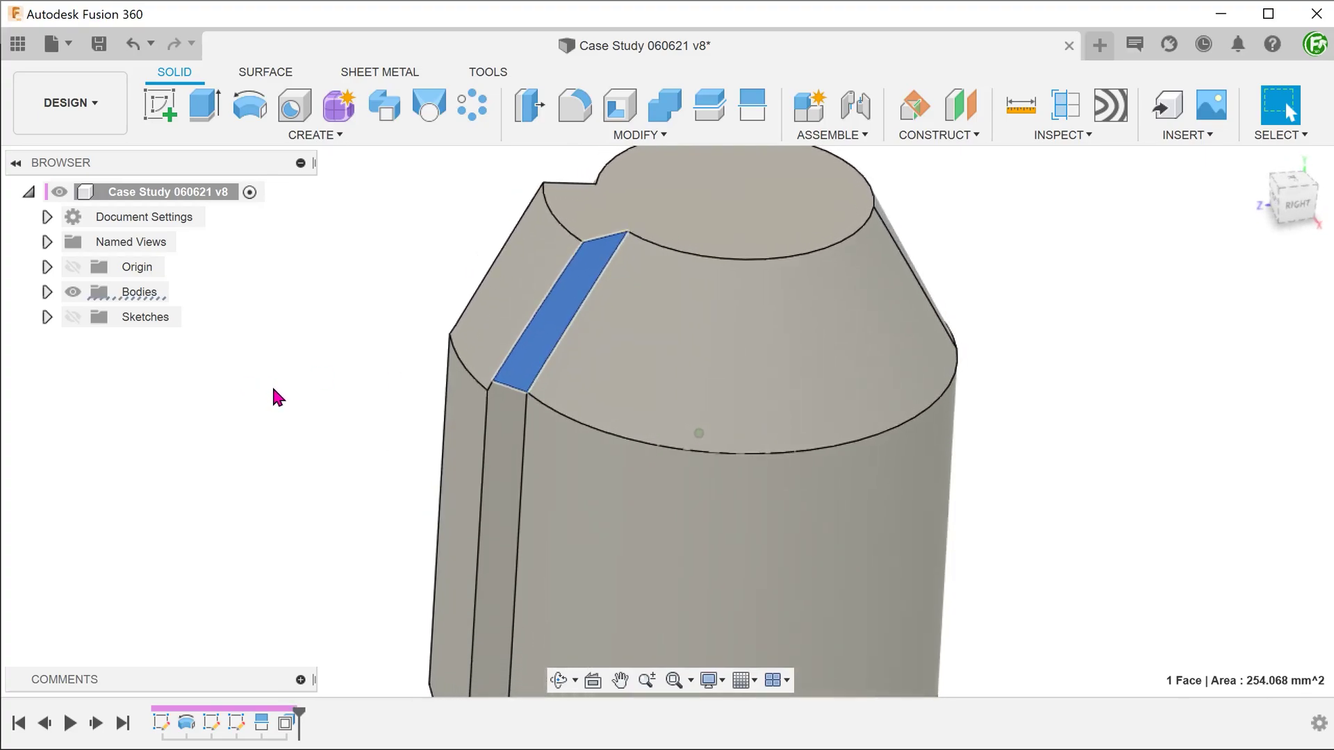
{"action": "key", "text": "Escape"}
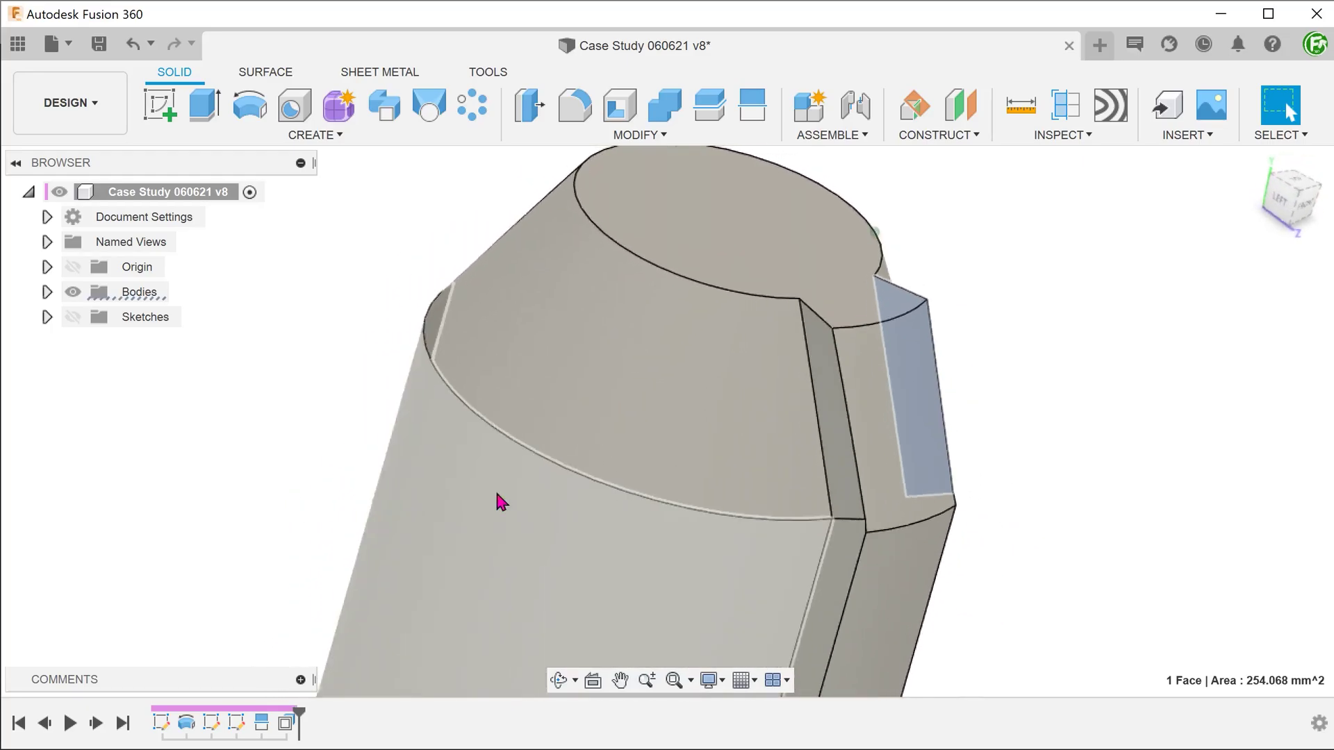
{"action": "key", "text": "ctrl+z"}
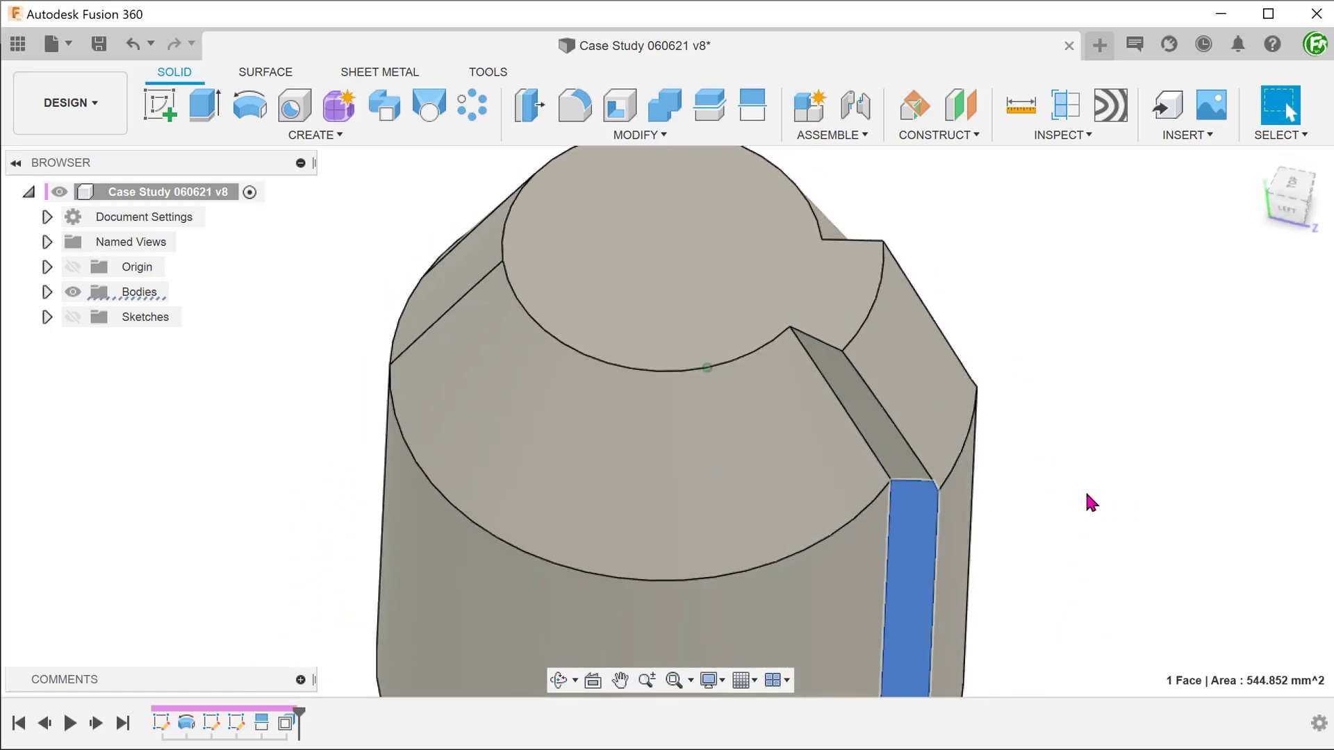
{"action": "left_click", "coordinate": [1087, 495]}
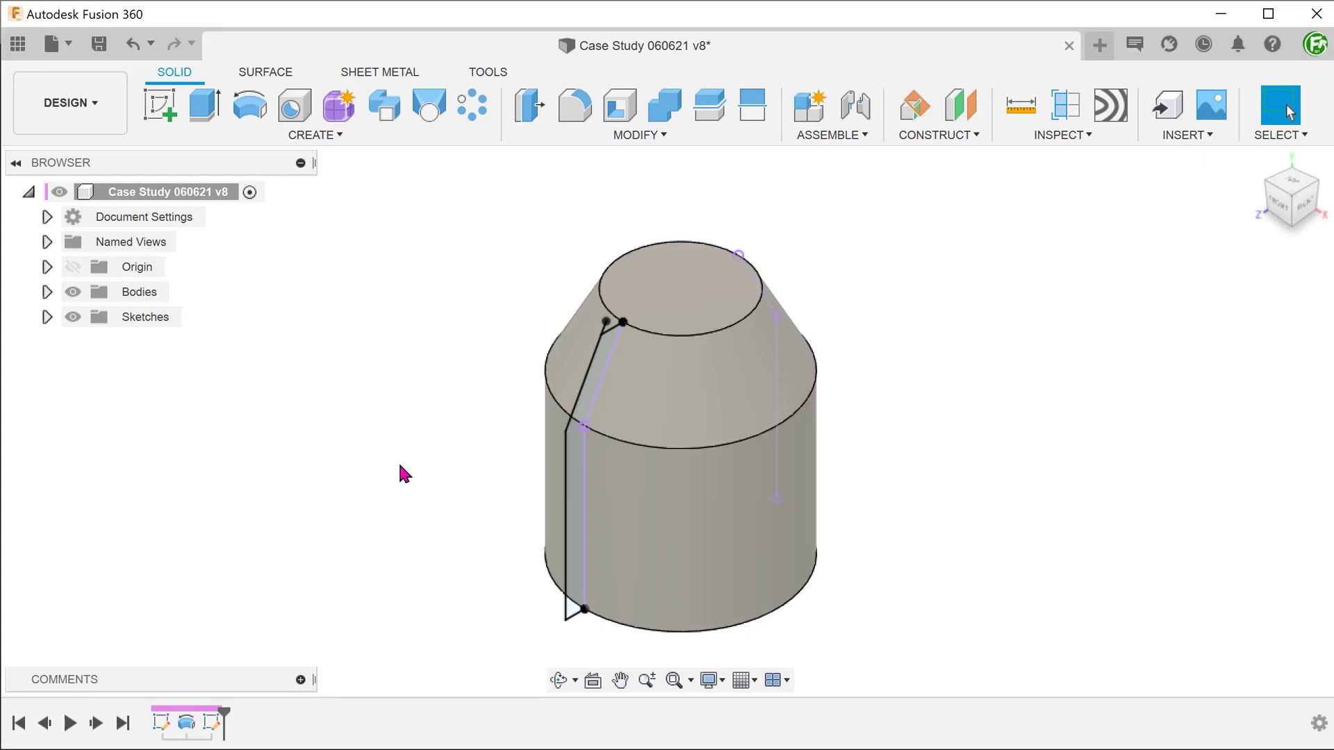
- Revolve the narrow strip profile 25° about the central vertical axis, joined to the body
{"action": "left_click", "coordinate": [583, 515]}
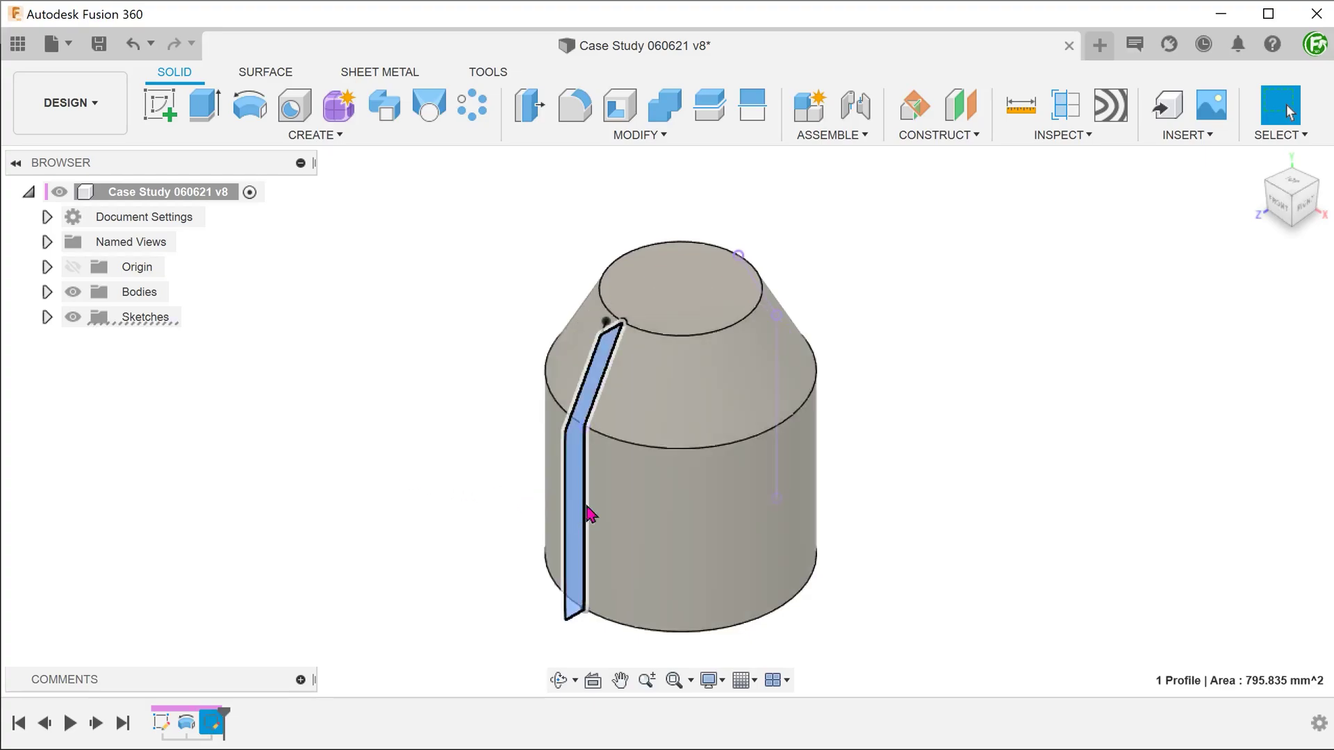
{"action": "left_click", "coordinate": [1304, 205]}
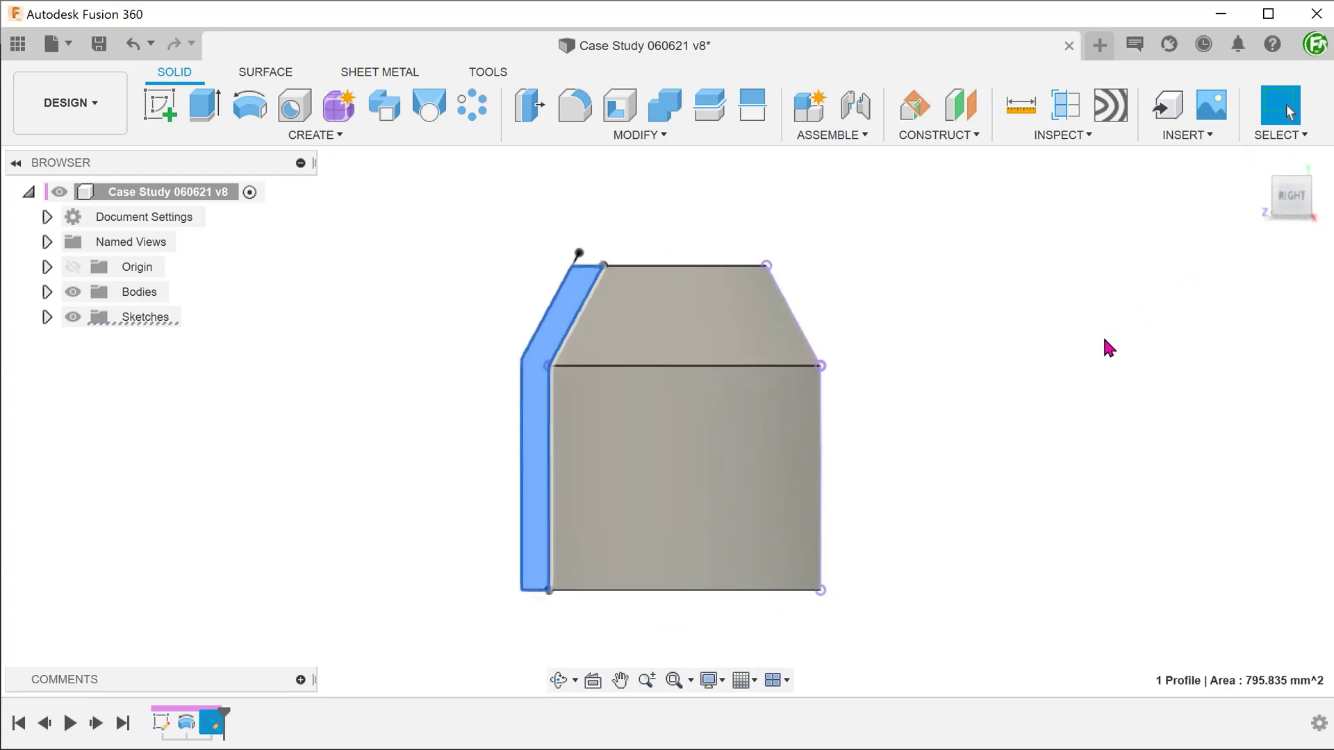
{"action": "middle_click_drag", "start_coordinate": [1100, 342], "coordinate": [427, 244], "text": "shift"}
{"action": "left_click", "coordinate": [427, 245]}
{"action": "left_click", "coordinate": [313, 135]}
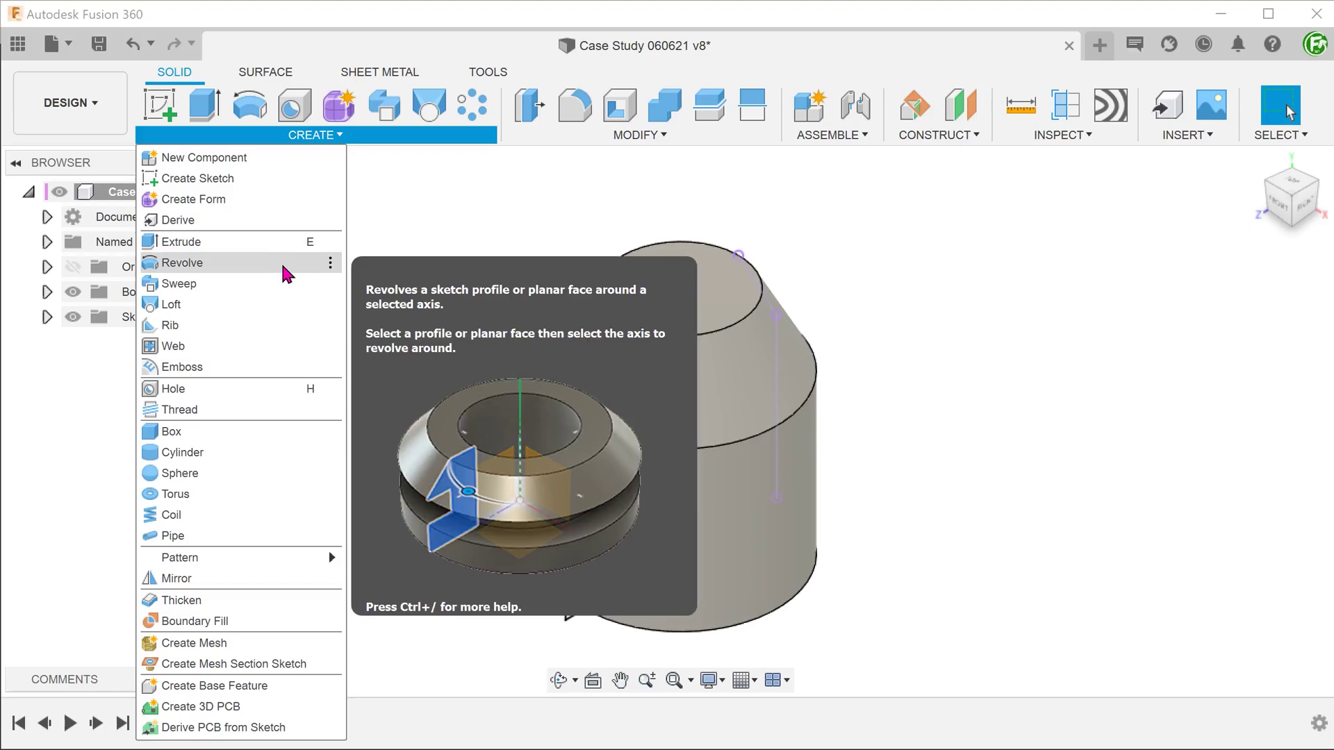
{"action": "left_click", "coordinate": [285, 273]}
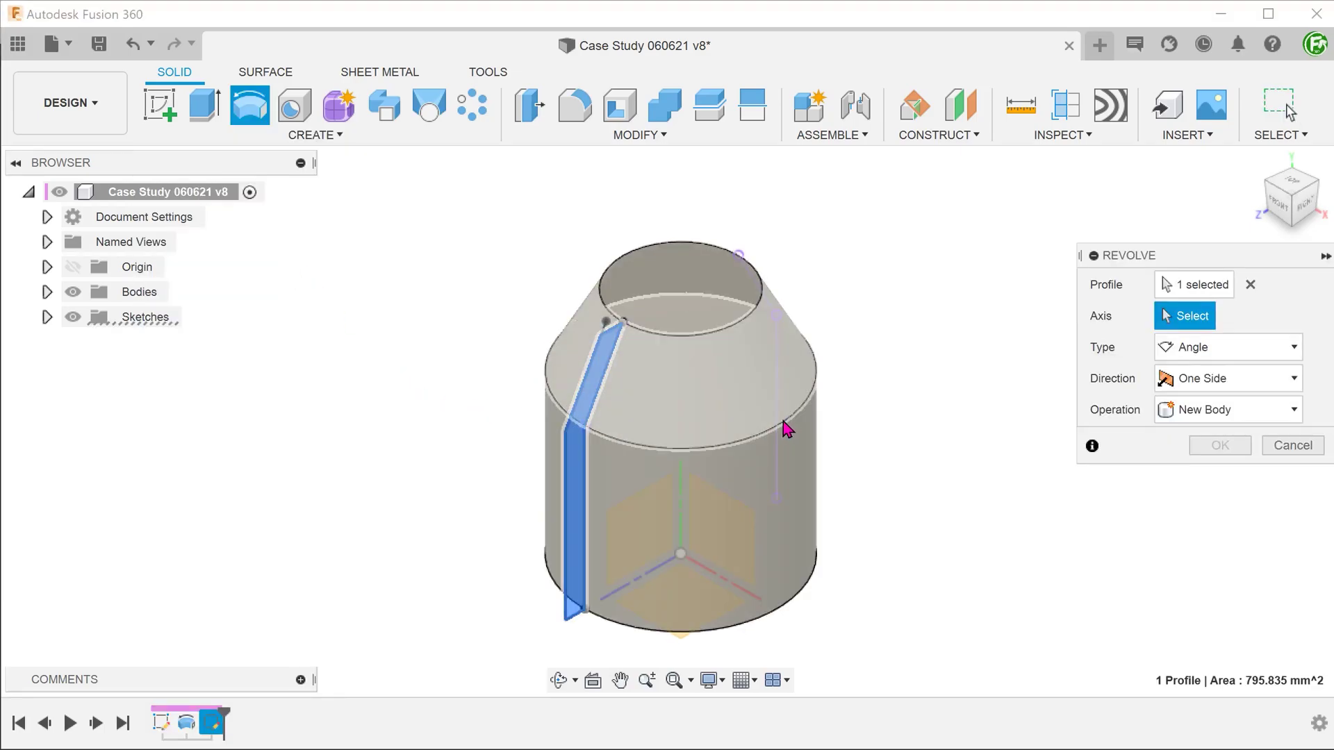
{"action": "left_click", "coordinate": [783, 423]}
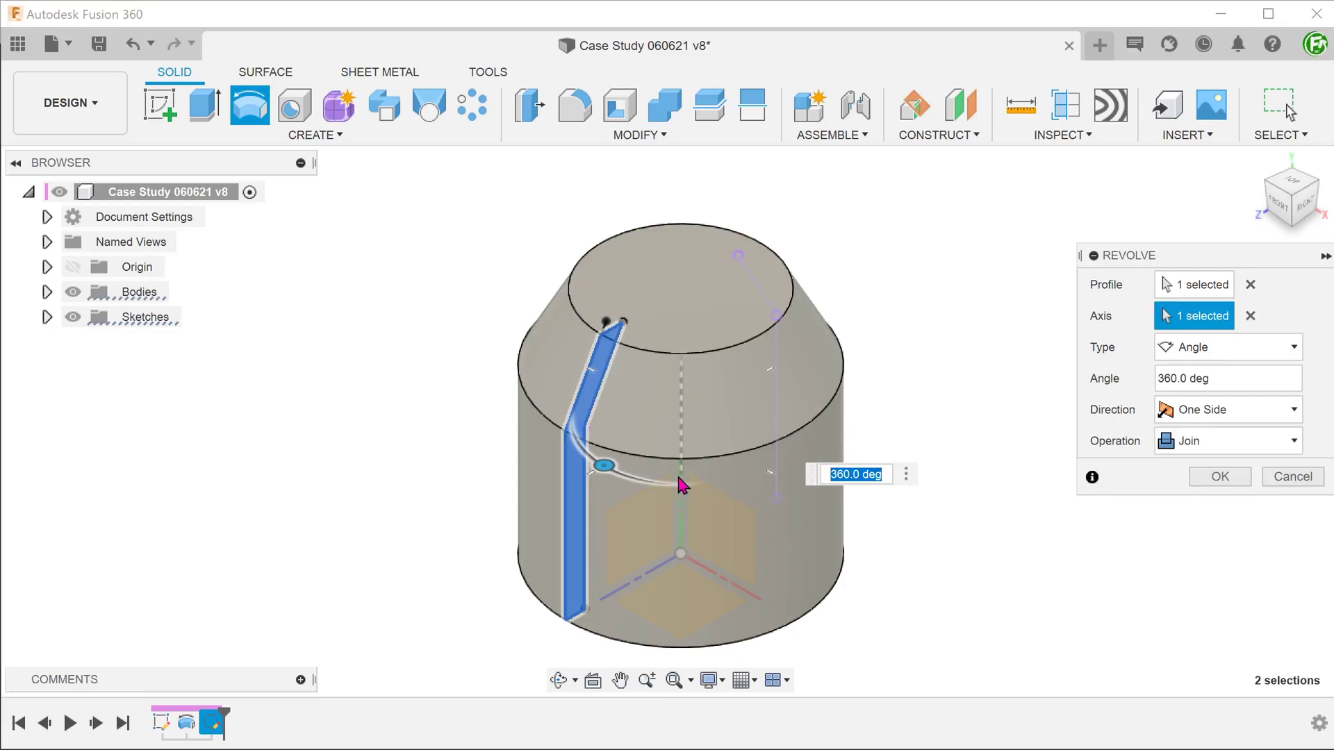
{"action": "left_click_drag", "start_coordinate": [604, 466], "coordinate": [656, 475]}
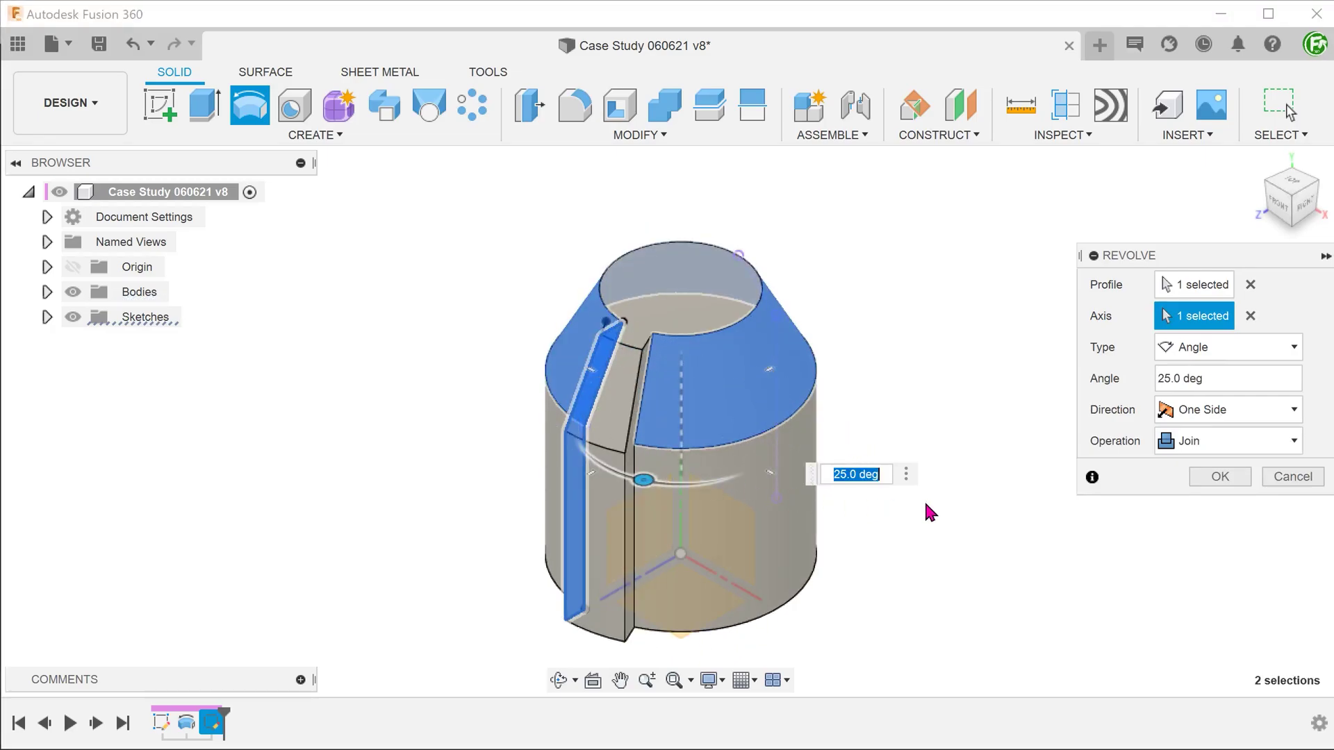
{"action": "left_click", "coordinate": [1212, 478]}
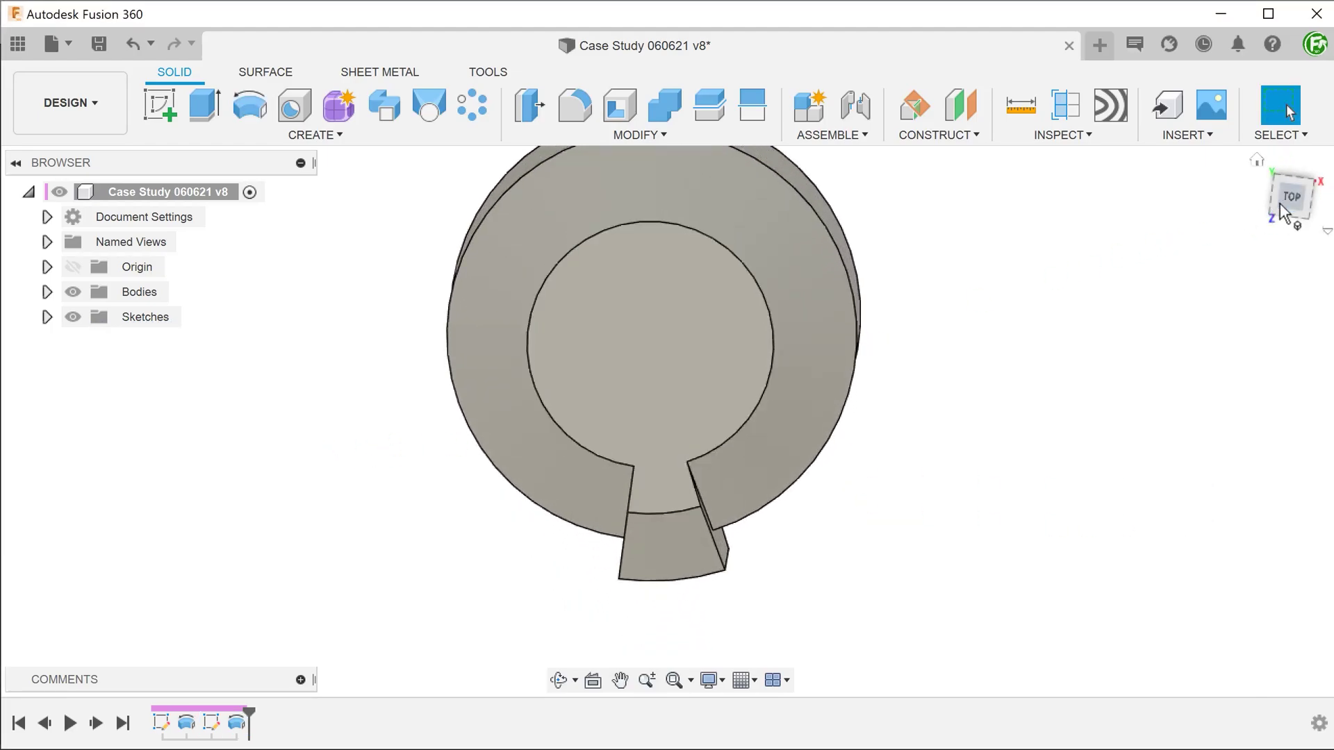
- View the plain tapered cylinder and its larger top and bottom circles from directly above
{"action": "left_click", "coordinate": [1282, 201]}
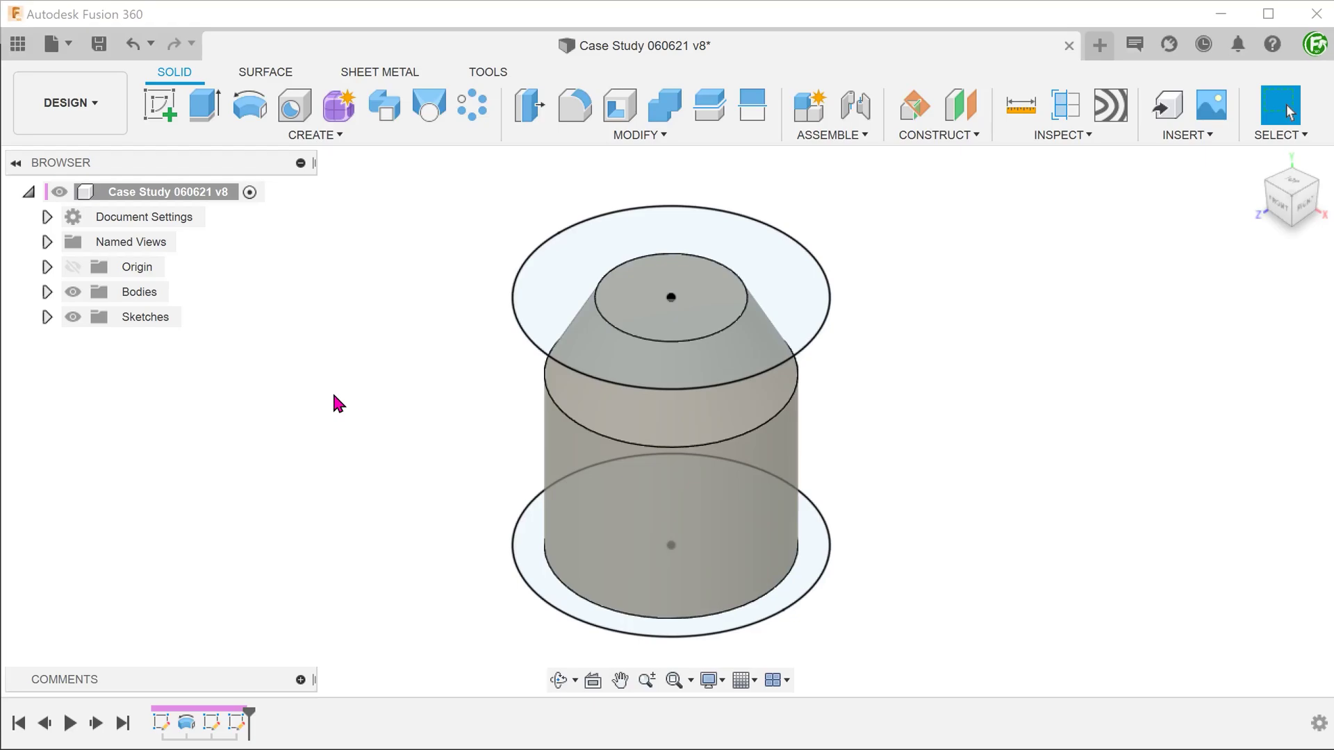
- Extrude the top ring and inner circle profiles 10 mm, joined, as the top flange
{"action": "left_click", "coordinate": [545, 315]}
{"action": "left_click", "coordinate": [640, 298], "text": "shift"}
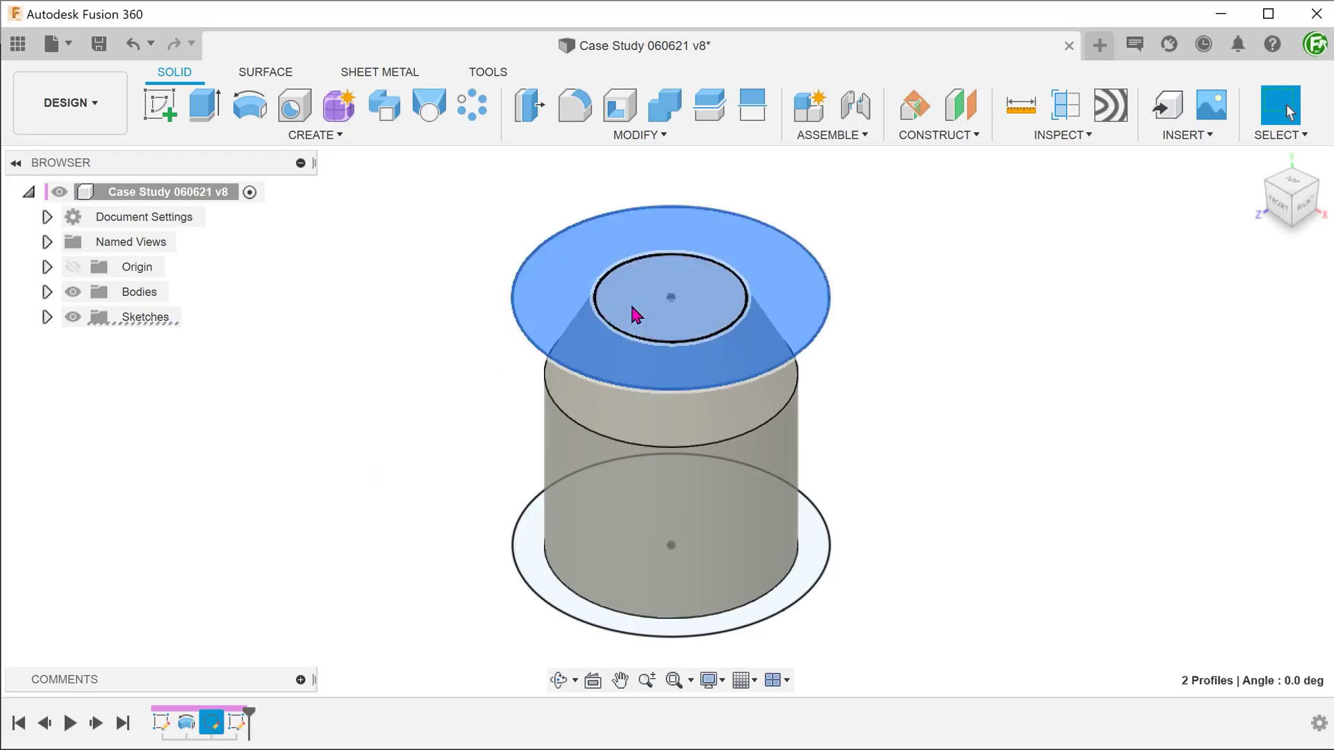
{"action": "type", "text": "e10"}
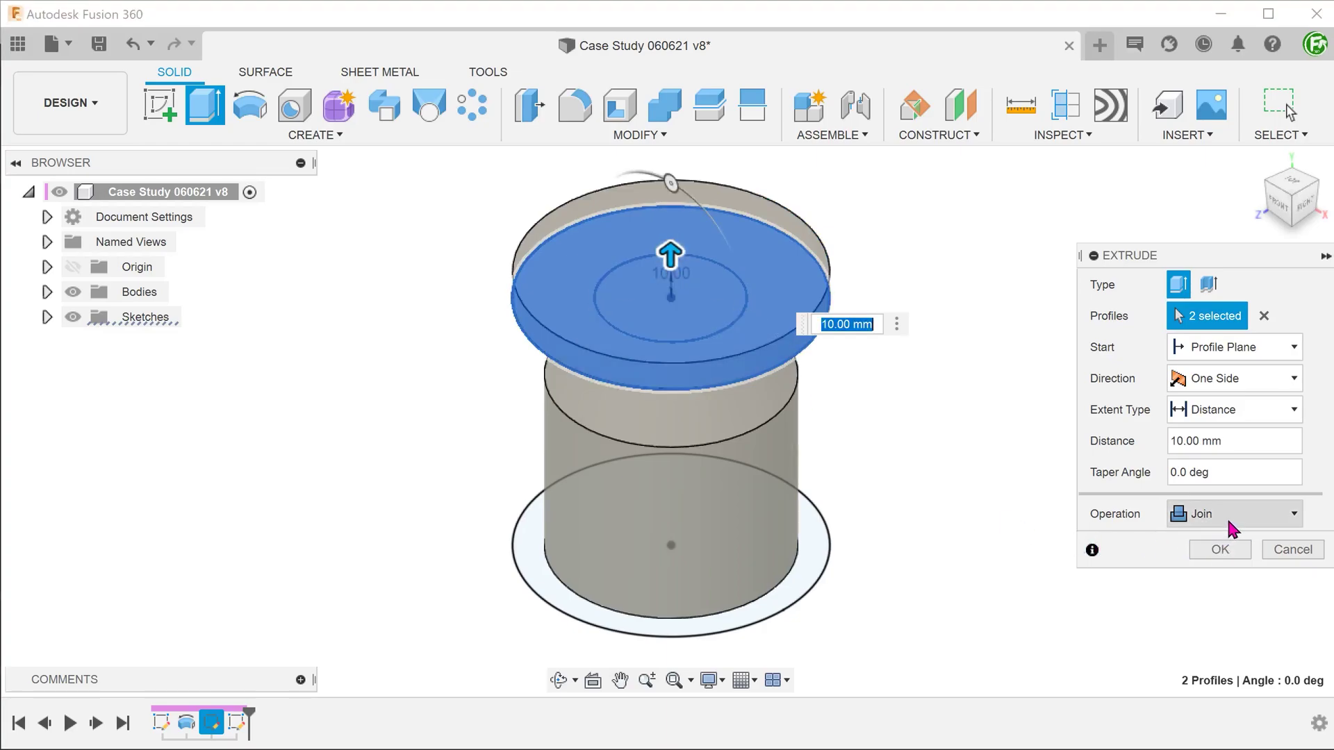
{"action": "left_click", "coordinate": [1221, 550]}
- Extrude the bottom ring and inner disc profiles 10 mm, joined, as the base flange
{"action": "middle_click_drag", "start_coordinate": [369, 492], "coordinate": [499, 485], "text": "shift"}
{"action": "left_click", "coordinate": [499, 485]}
{"action": "left_click", "coordinate": [556, 482], "text": "shift"}
{"action": "key", "text": "e"}
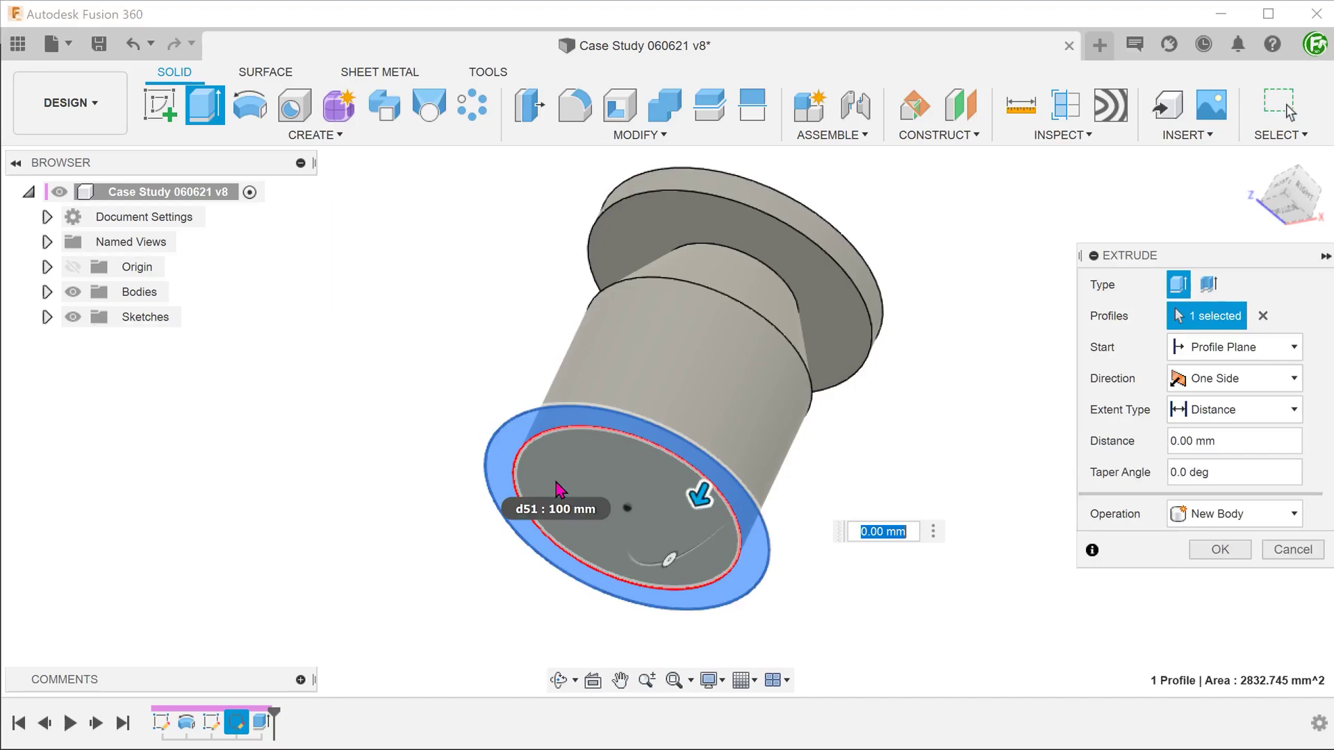
{"action": "left_click", "coordinate": [594, 486]}
{"action": "left_click_drag", "start_coordinate": [598, 529], "coordinate": [611, 606]}
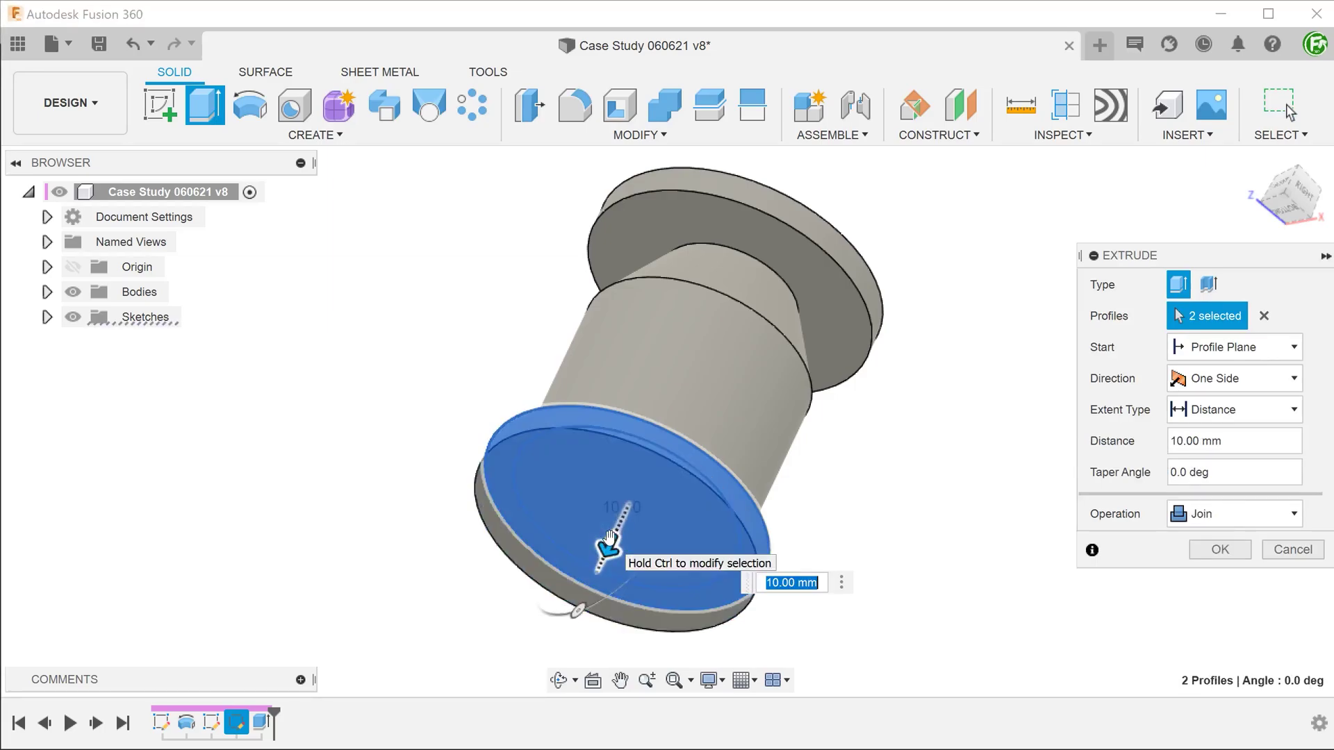
{"action": "left_click", "coordinate": [1220, 550]}
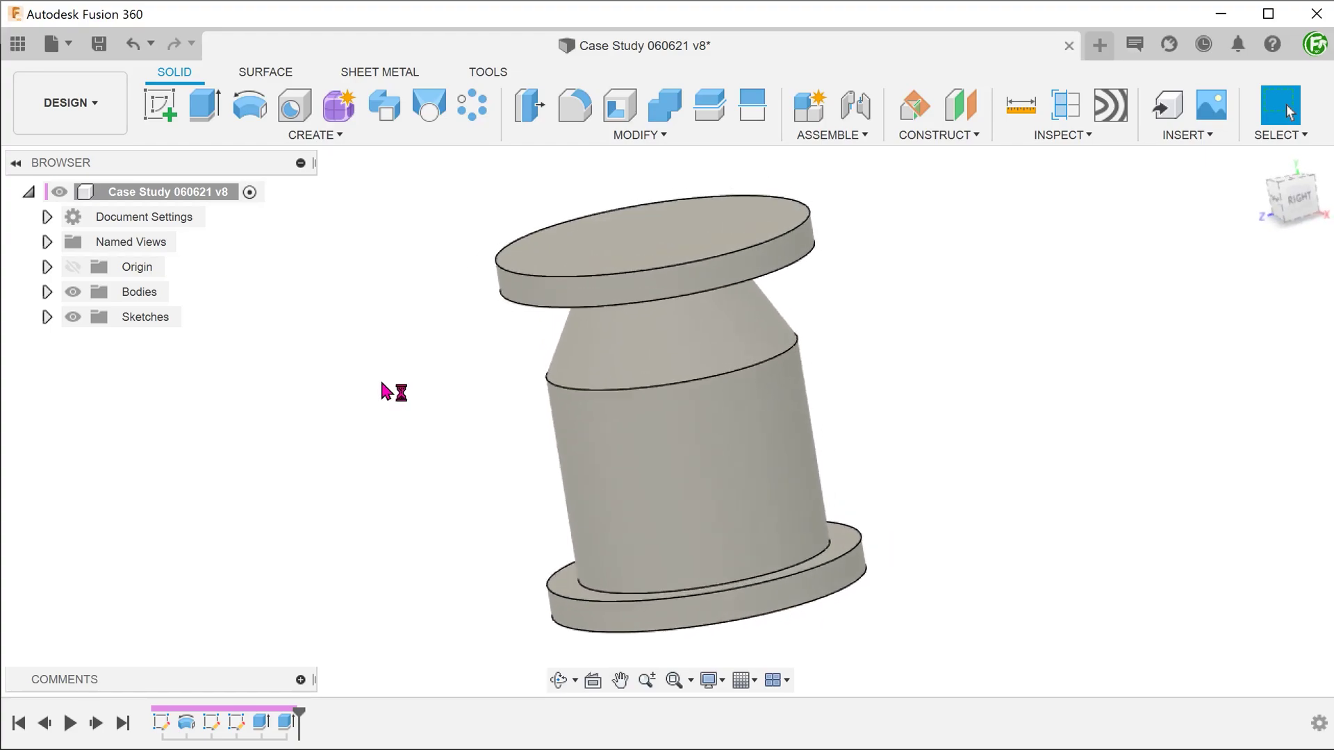
- On the vertical side plane, sketch an angled then vertical line from top flange to bottom flange
{"action": "left_click", "coordinate": [160, 104]}
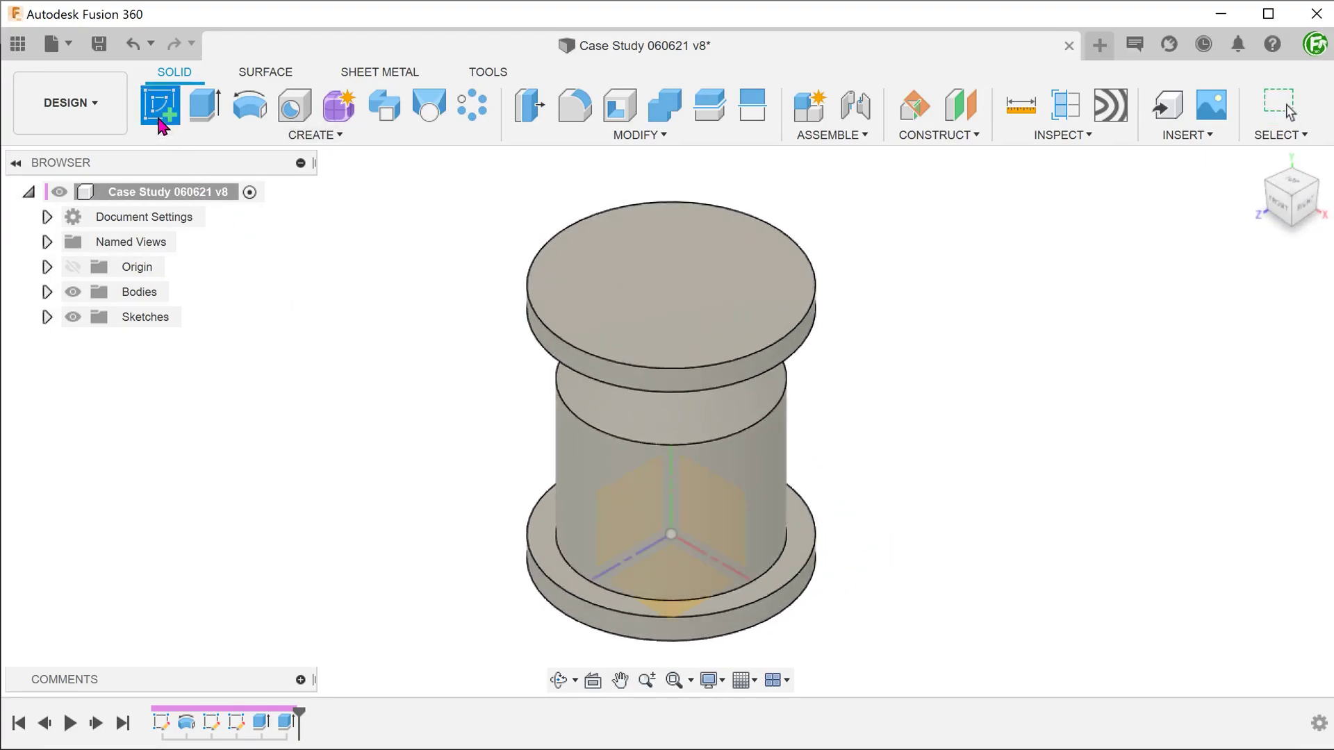
{"action": "left_click", "coordinate": [618, 508]}
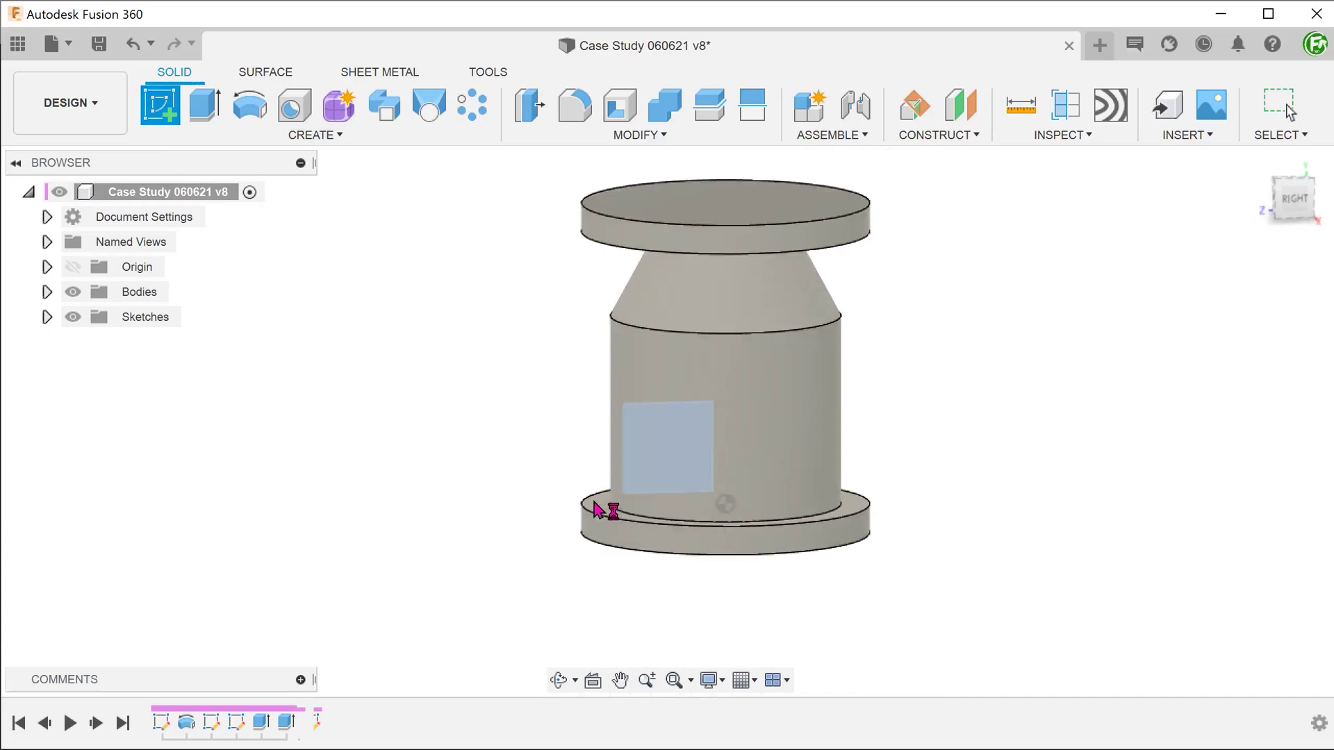
{"action": "scroll", "coordinate": [743, 229], "scroll_direction": "up", "scroll_amount": 2}
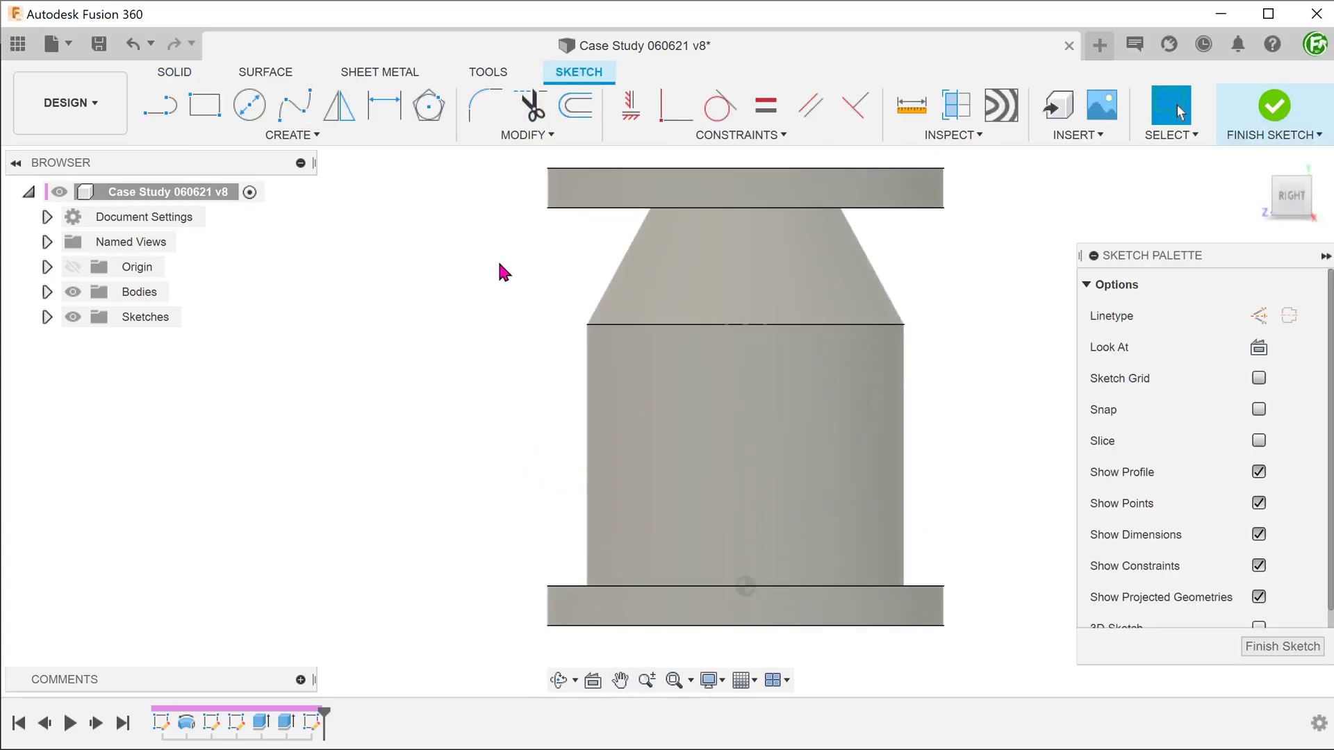
{"action": "key", "text": "l"}
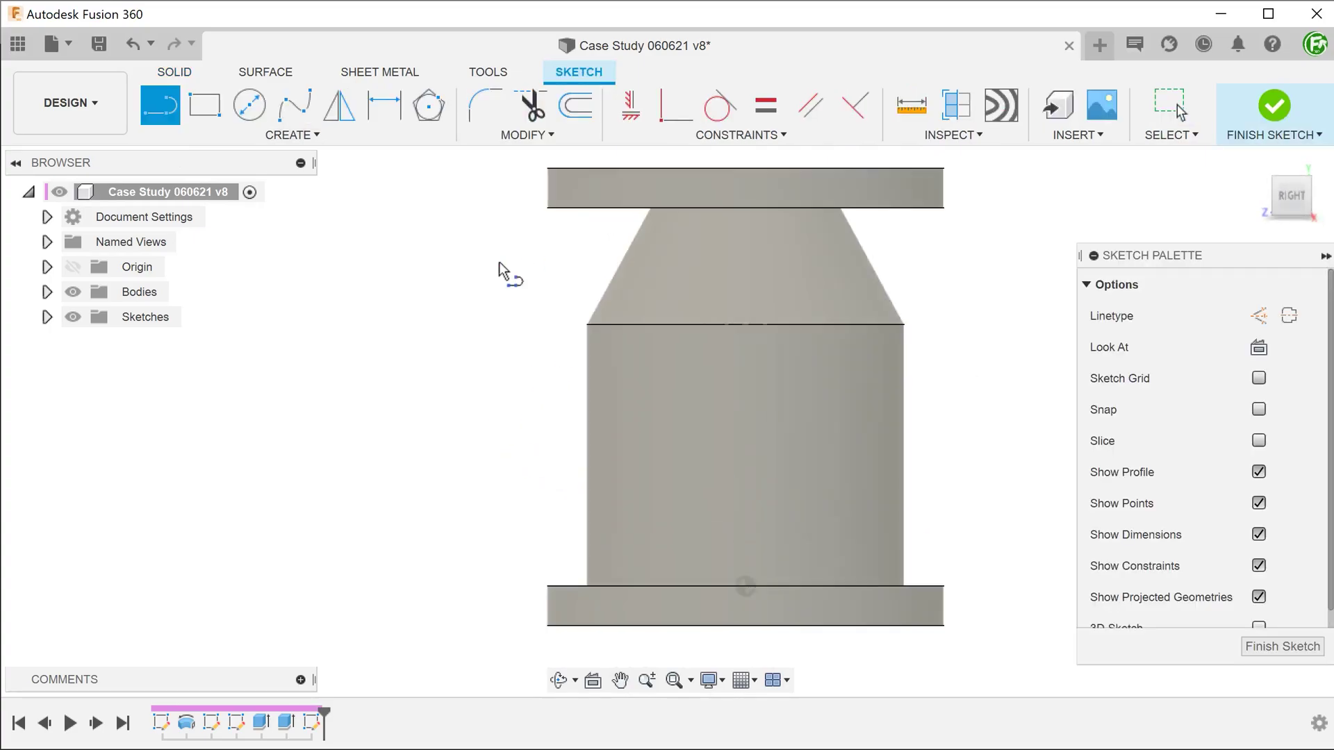
{"action": "left_click", "coordinate": [624, 208]}
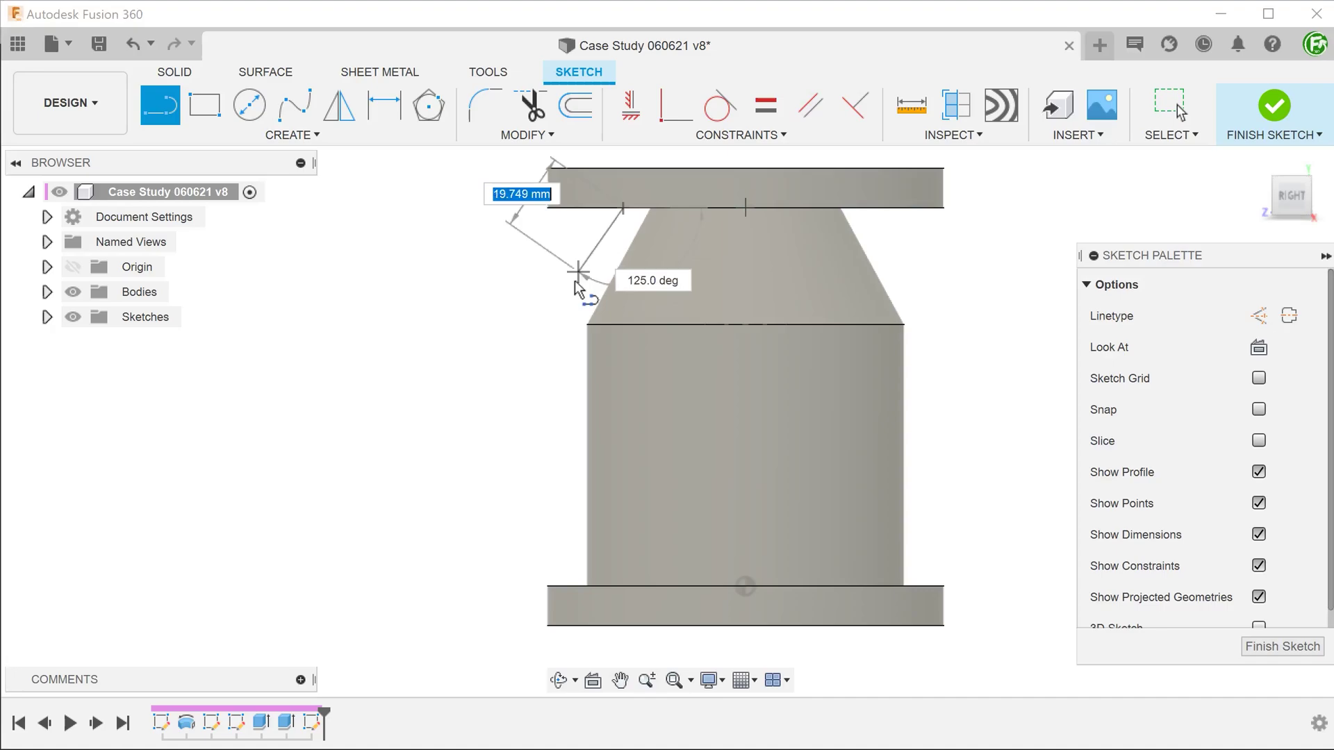
{"action": "left_click", "coordinate": [560, 325]}
{"action": "left_click", "coordinate": [562, 587]}
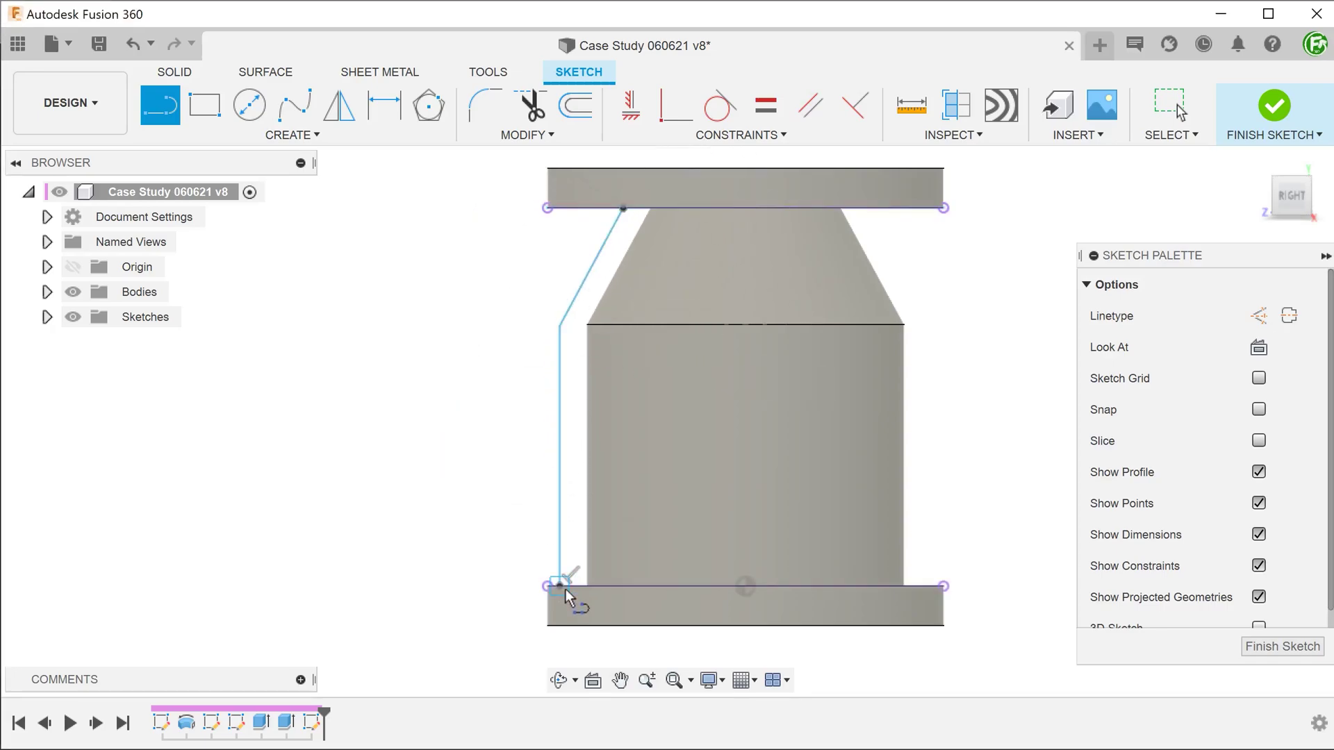
{"action": "left_click", "coordinate": [1274, 107]}
{"action": "key", "text": "F6"}
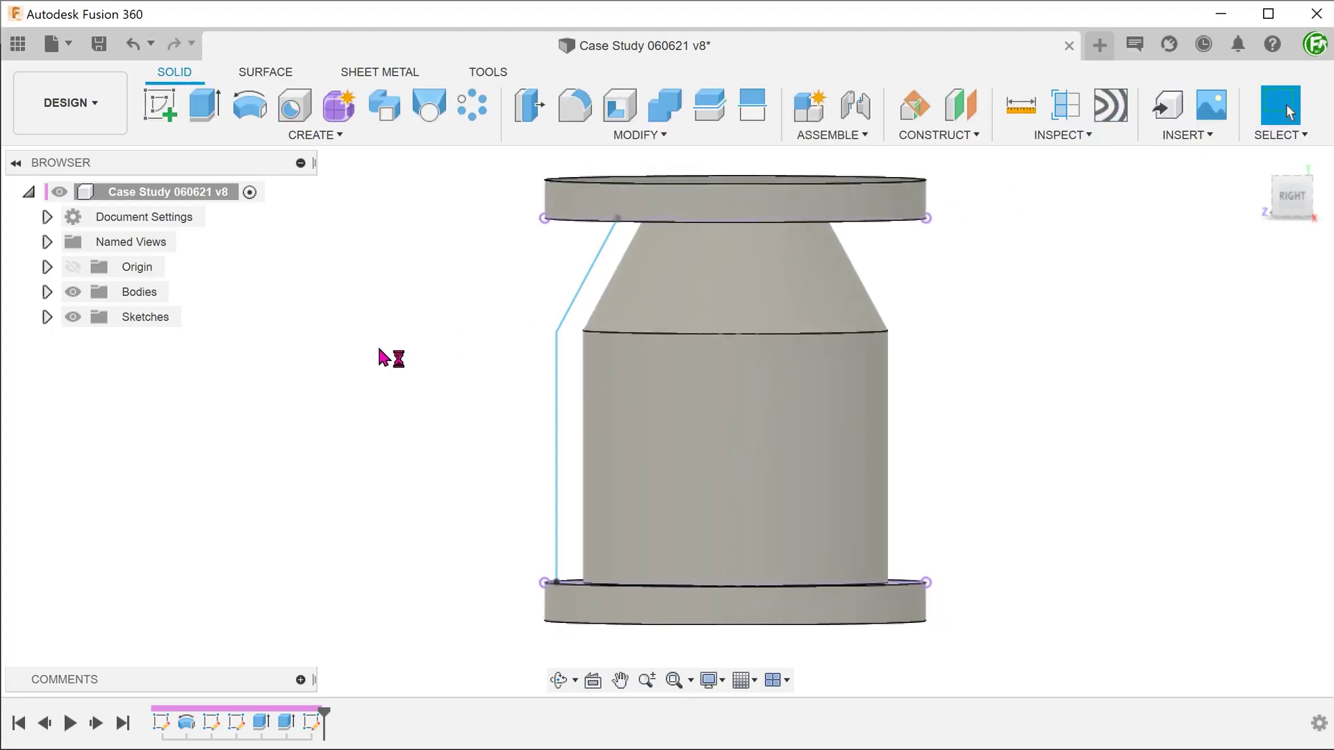
- Create a 20 mm thick symmetric To Next rib along the bent sketch line
{"action": "left_click", "coordinate": [306, 136]}
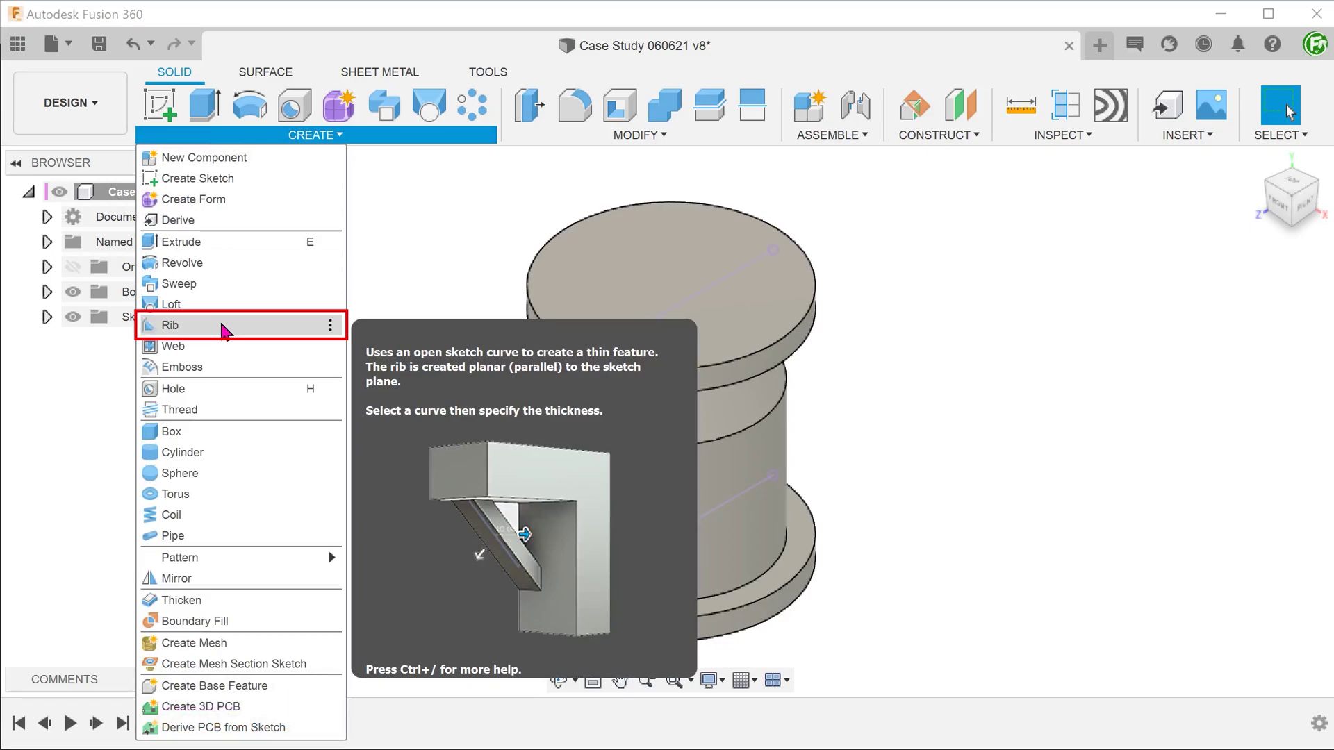
{"action": "left_click", "coordinate": [224, 326]}
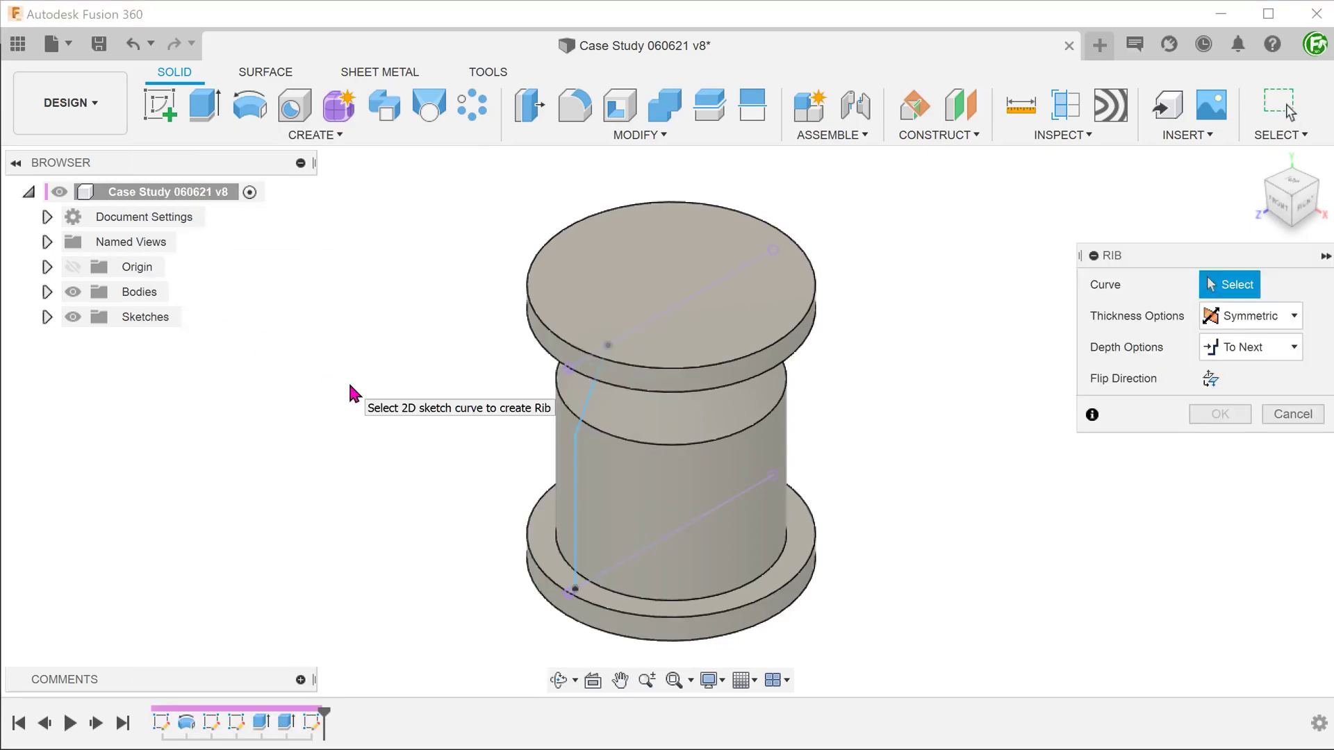
{"action": "left_click", "coordinate": [581, 460]}
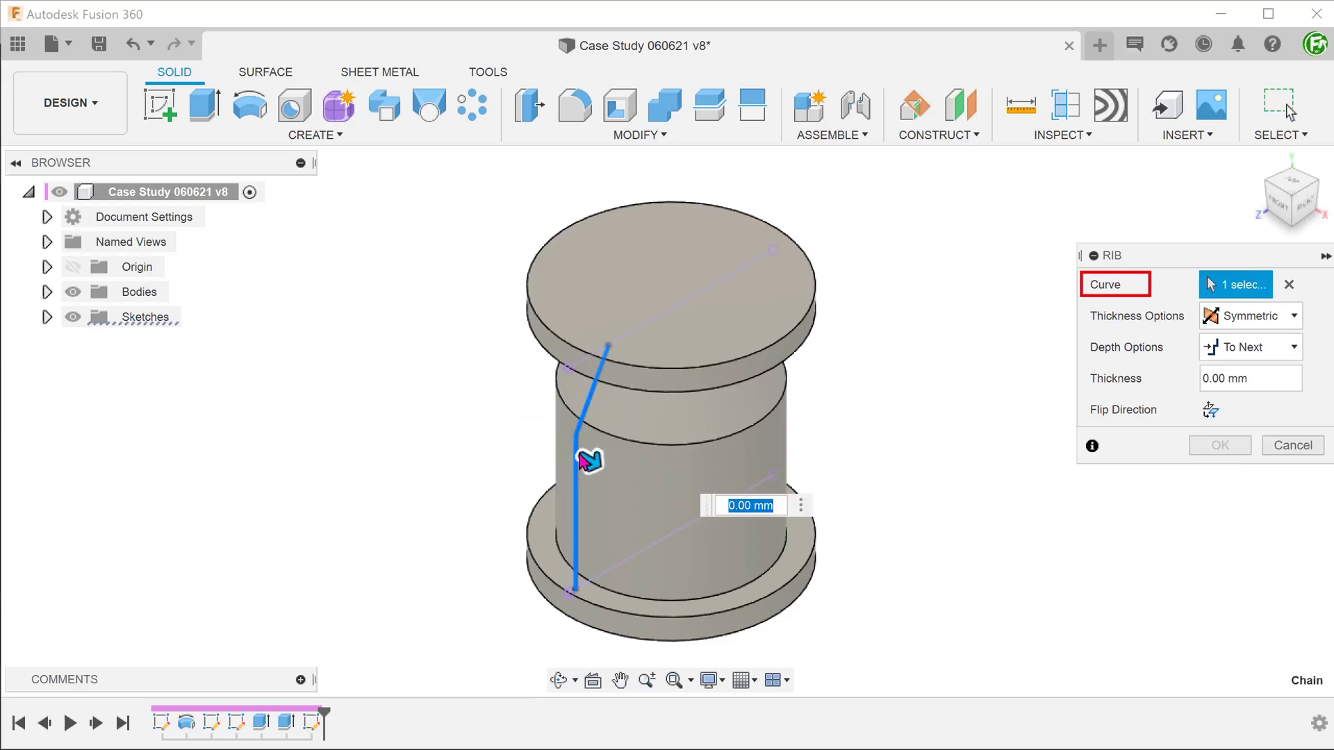
{"action": "type", "text": "10"}
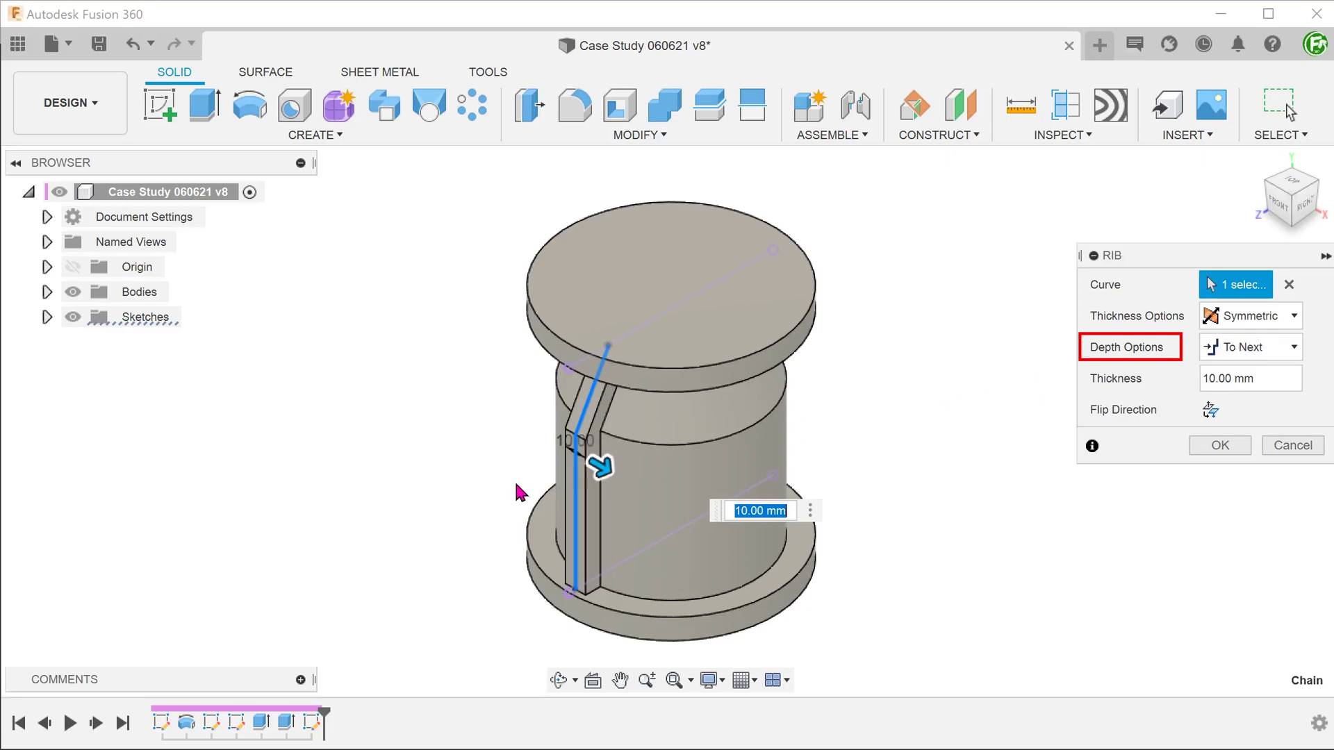
{"action": "scroll", "coordinate": [515, 491], "scroll_direction": "up", "scroll_amount": 5}
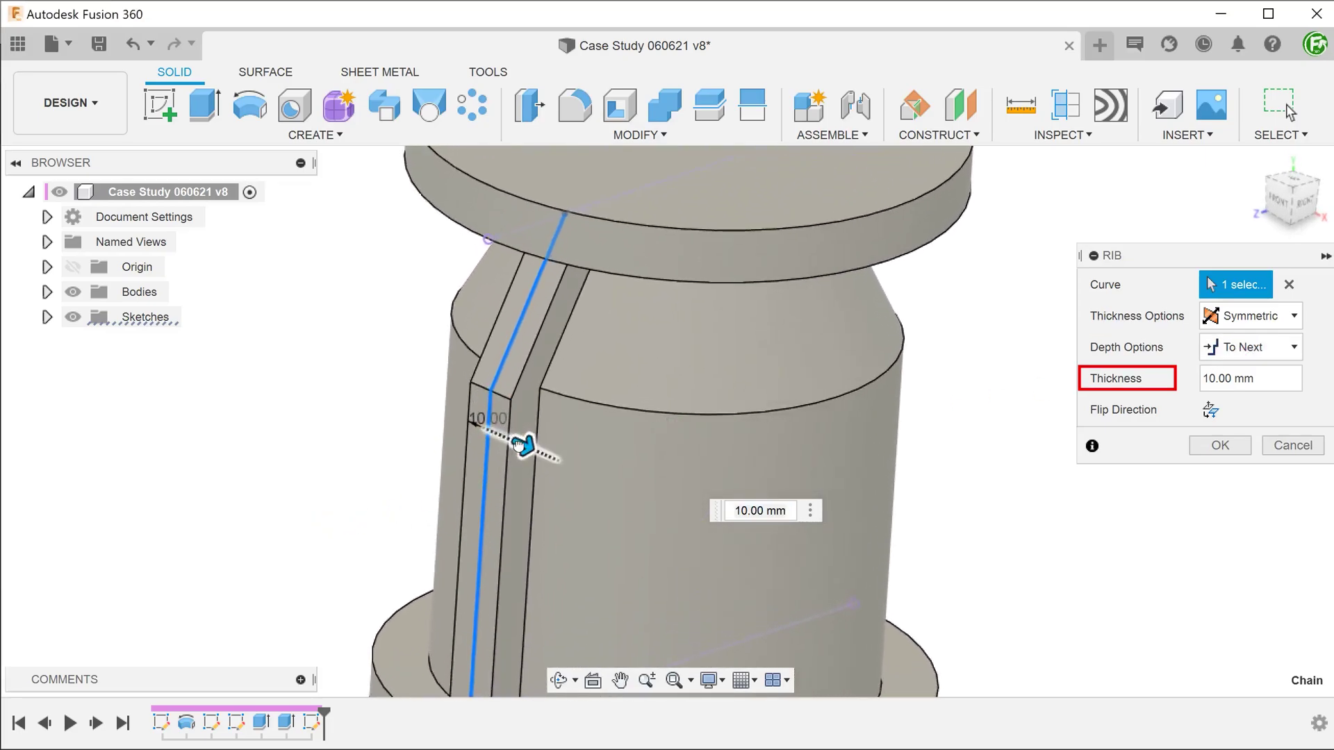
{"action": "left_click_drag", "start_coordinate": [523, 445], "coordinate": [547, 454]}
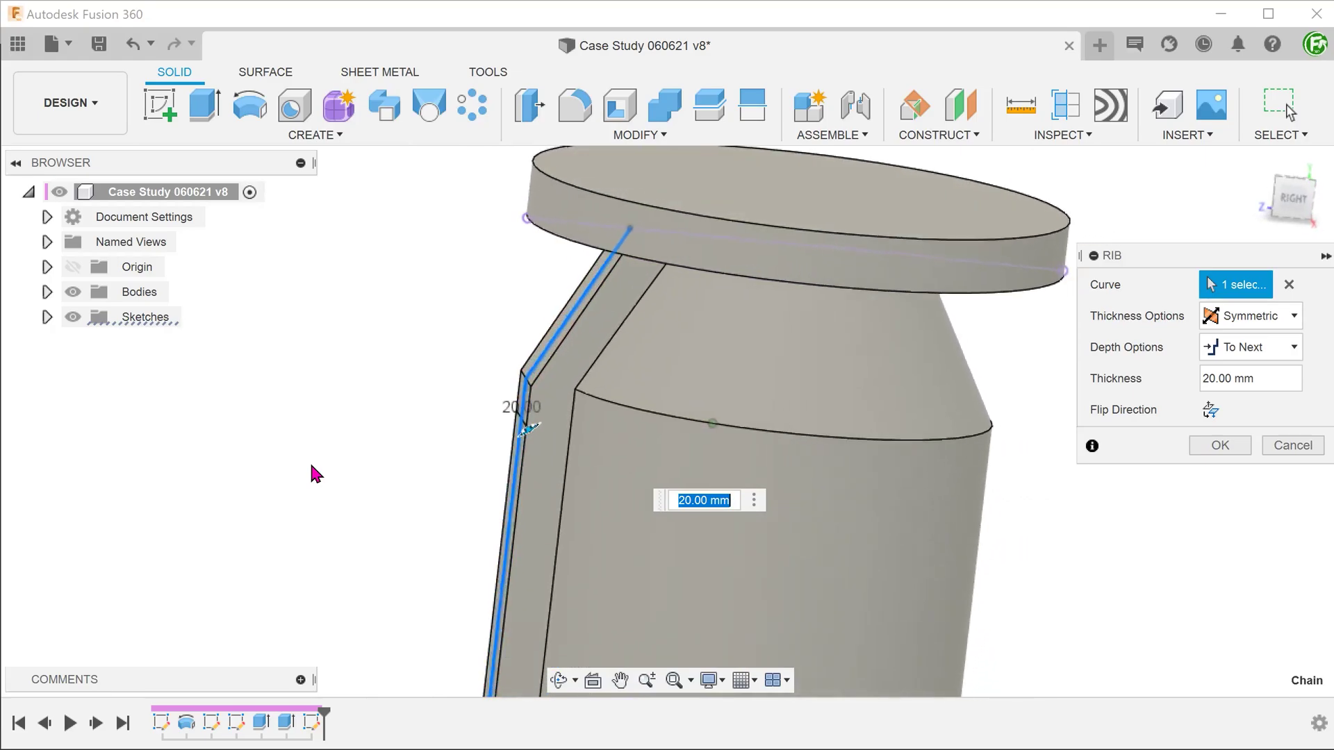
{"action": "left_click", "coordinate": [1221, 445]}
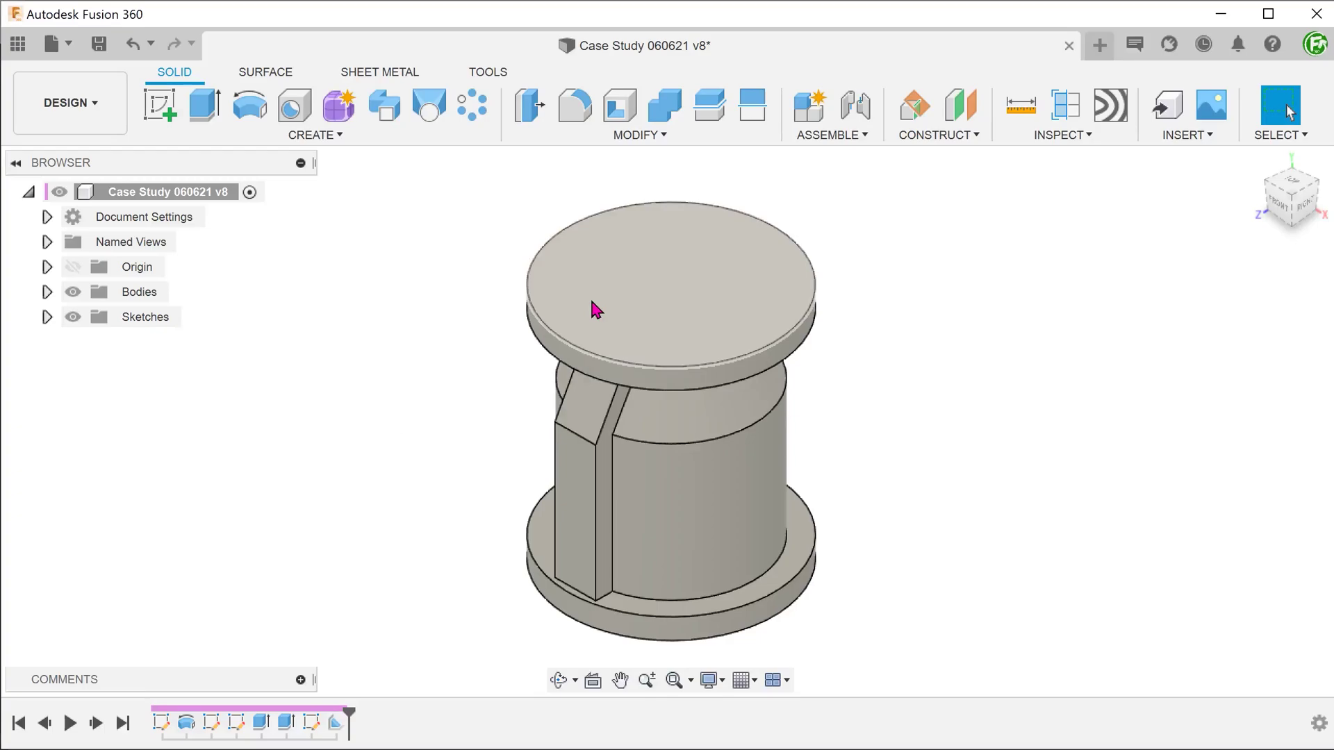
- Extrude the top flange face 10 mm downward as a cut
{"action": "left_click", "coordinate": [594, 305]}
{"action": "key", "text": "e"}
{"action": "left_click_drag", "start_coordinate": [592, 286], "coordinate": [595, 327]}
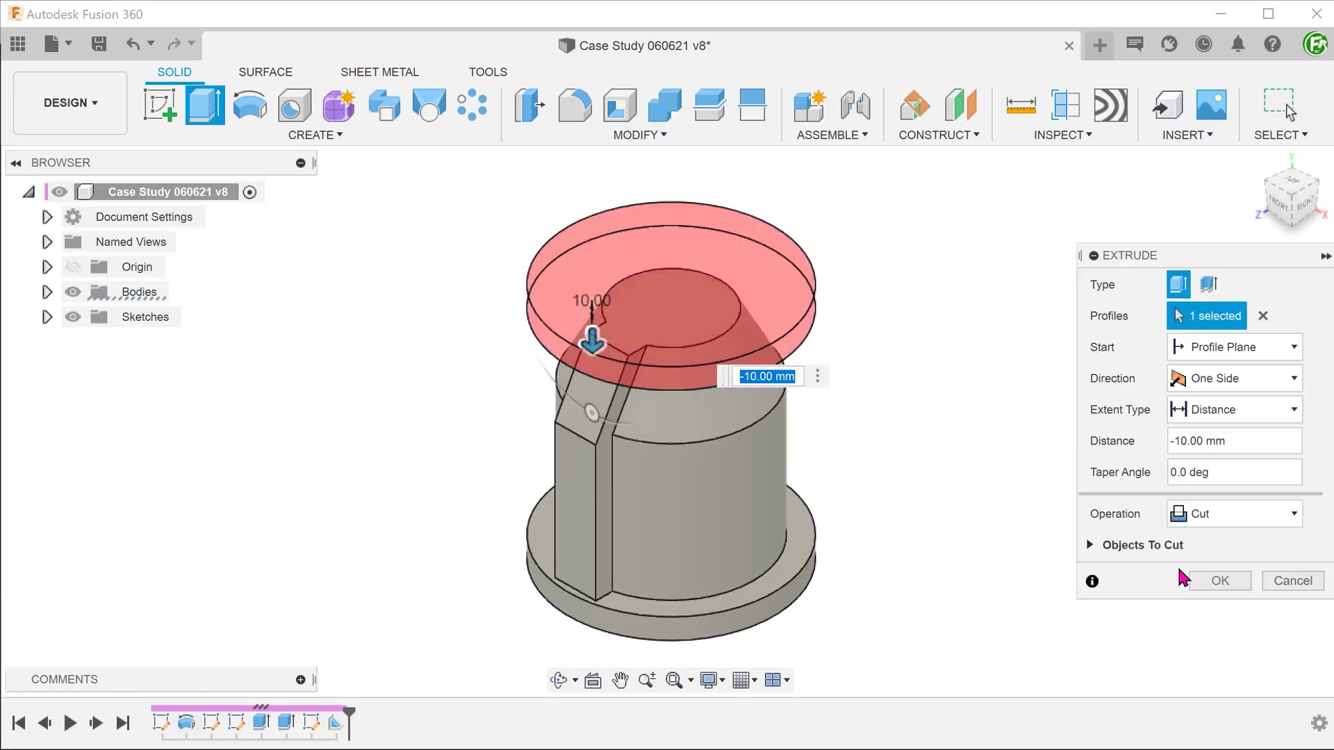